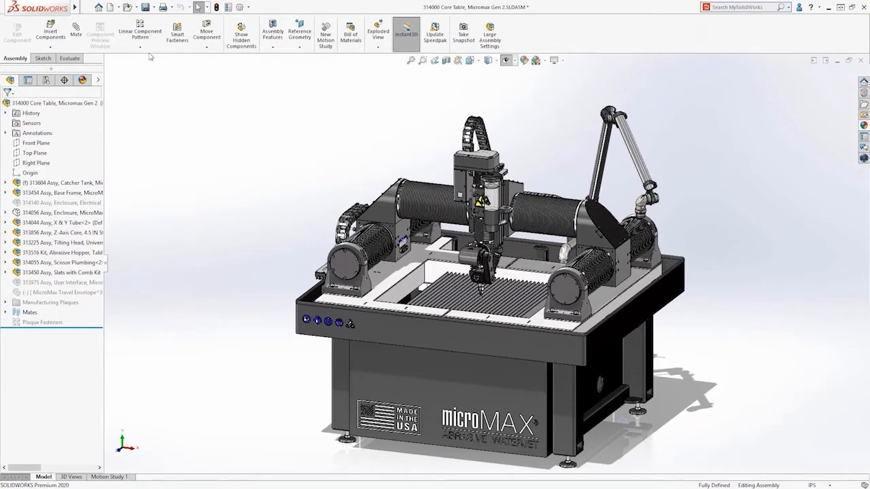
Publish the 313856 Z-Axis Core assembly as an envelope into the 314055 Scissor Plumbing subassembly with Envelope Publisher
left_click(87, 7)
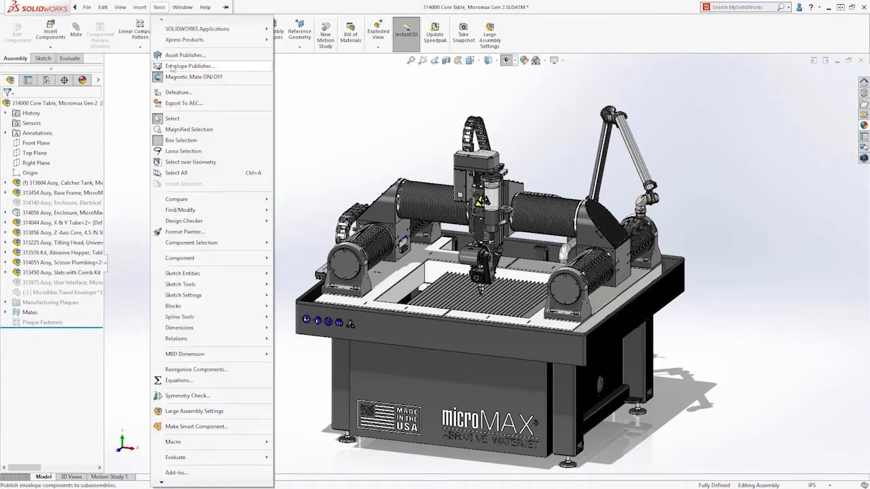
left_click(173, 67)
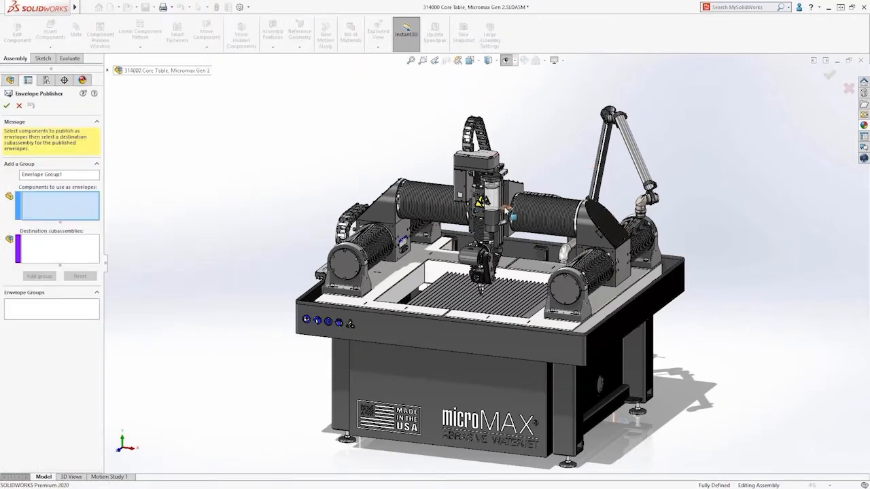
left_click(504, 213)
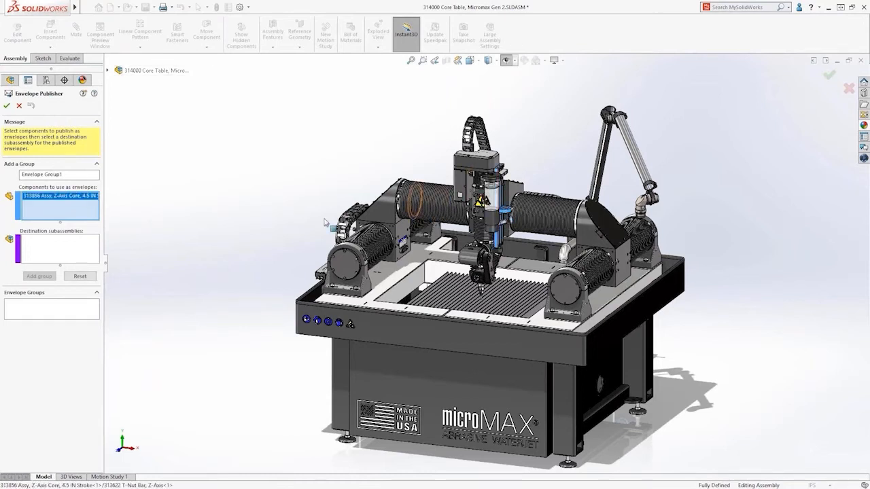
left_click(67, 251)
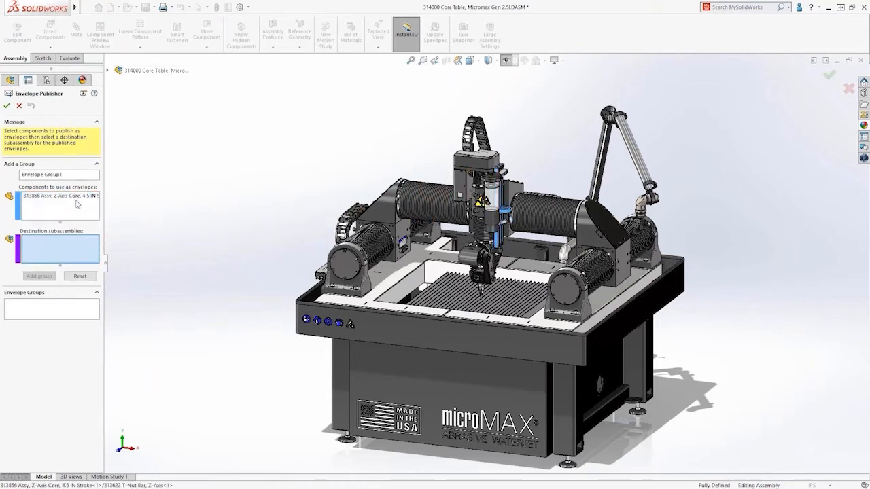
left_click(106, 71)
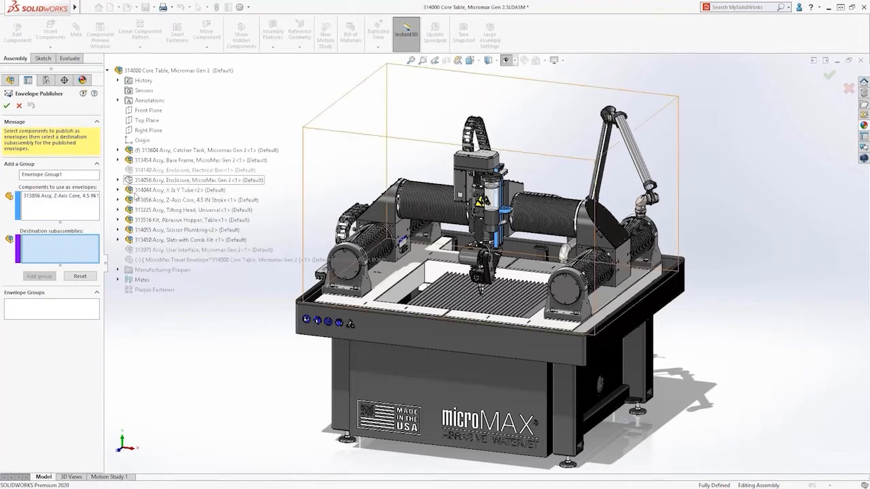
left_click(140, 230)
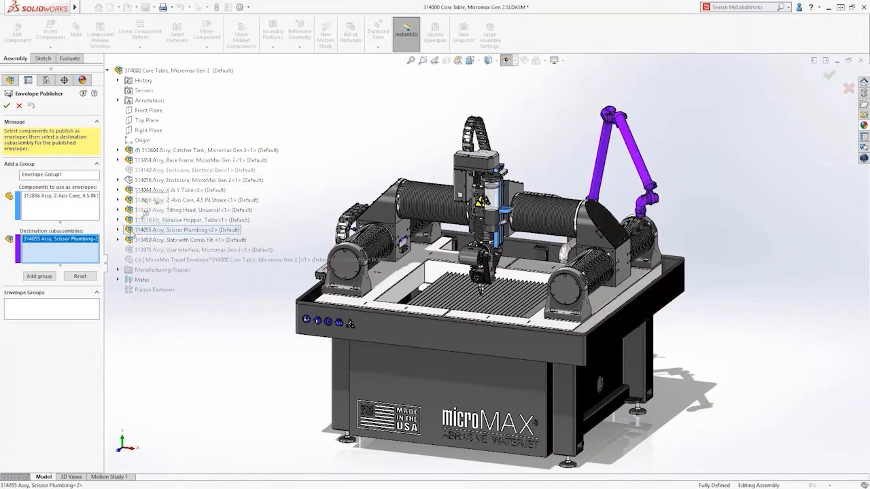
left_click(38, 276)
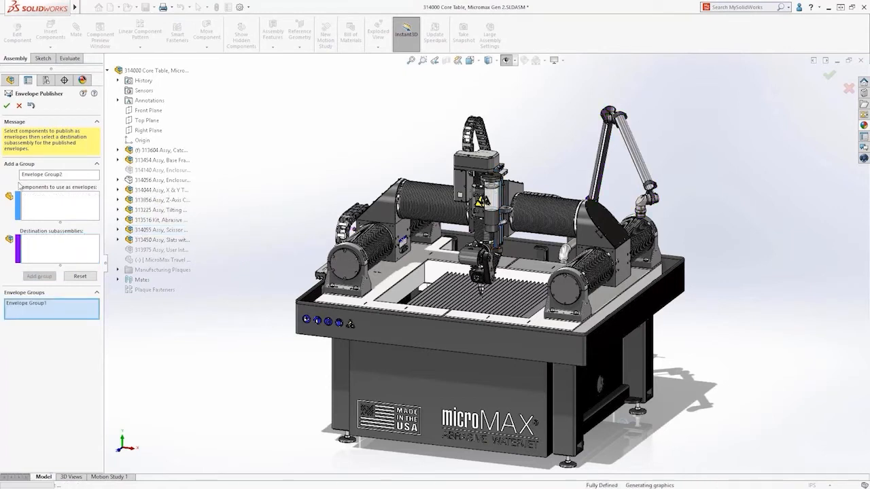
left_click(6, 106)
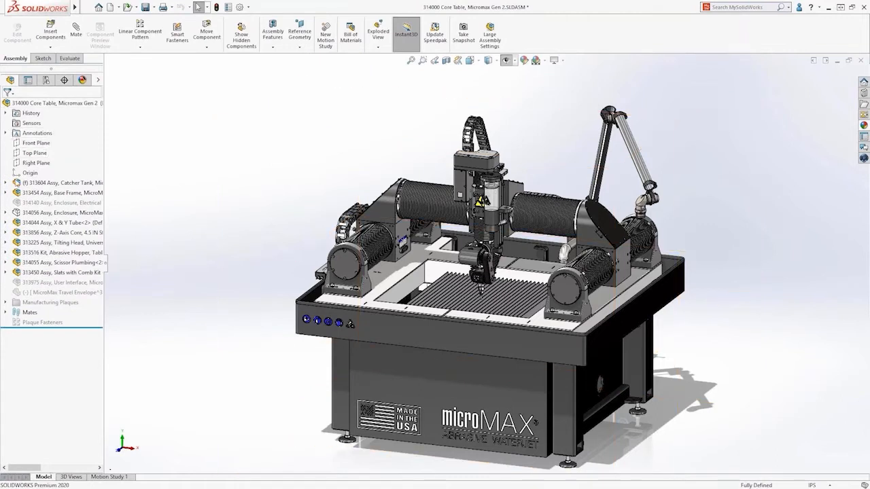
Open the Scissor Plumbing subassembly in position and mate its free swivel's end-port edge to the circular hole edge on the envelope's bracket
left_click(28, 263)
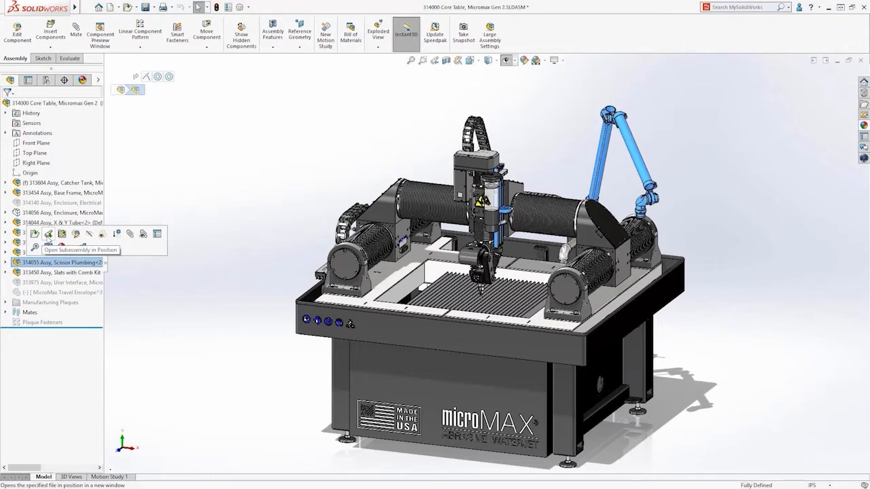
left_click(49, 236)
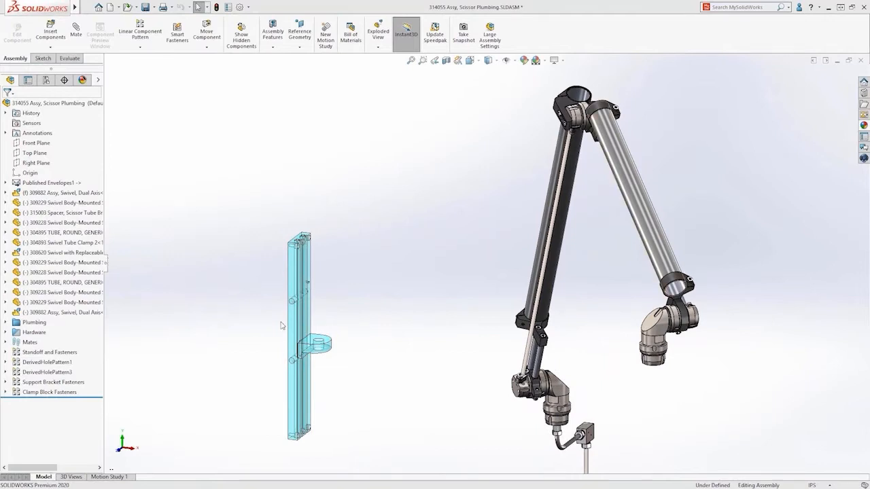
left_click(324, 345)
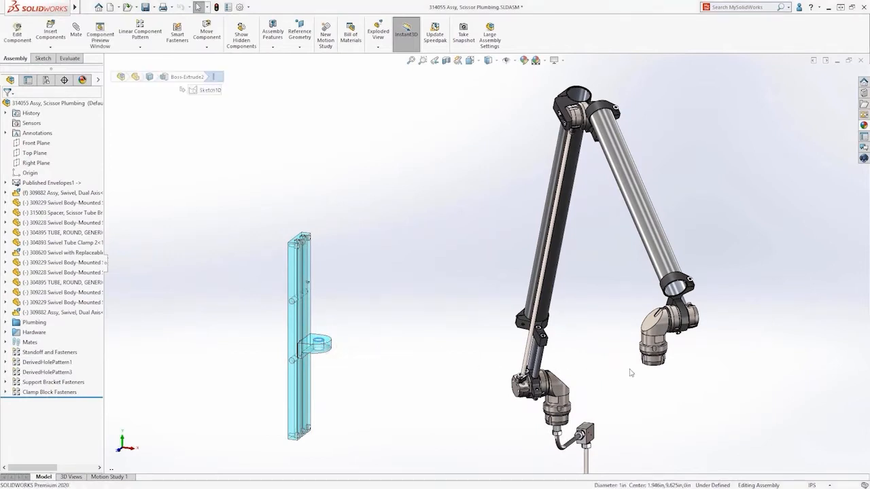
middle_click_drag(656, 372, 656, 371)
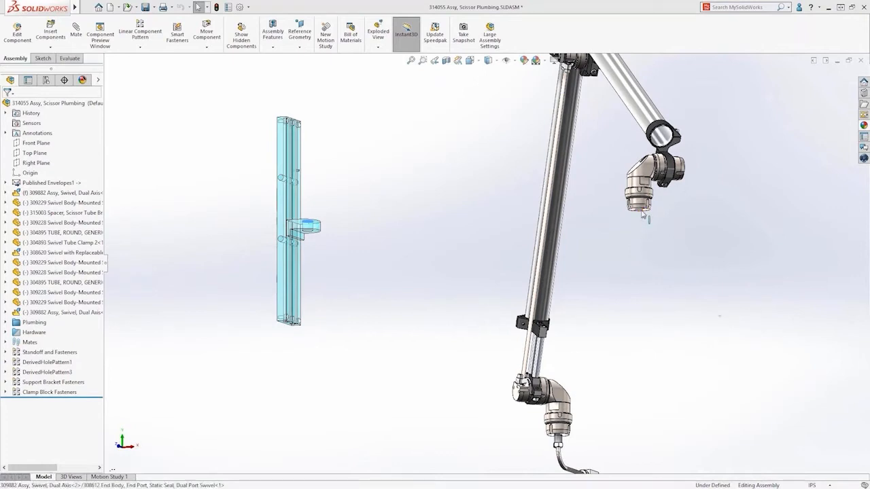
left_click(644, 216)
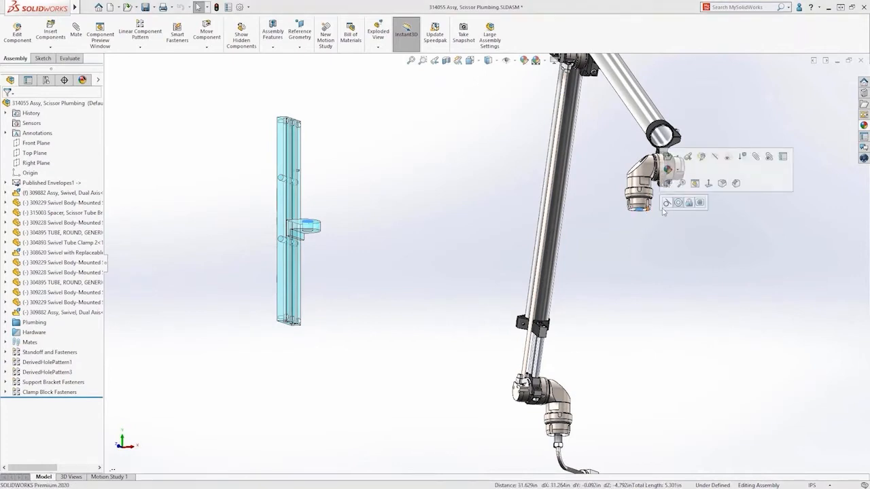
left_click(700, 203)
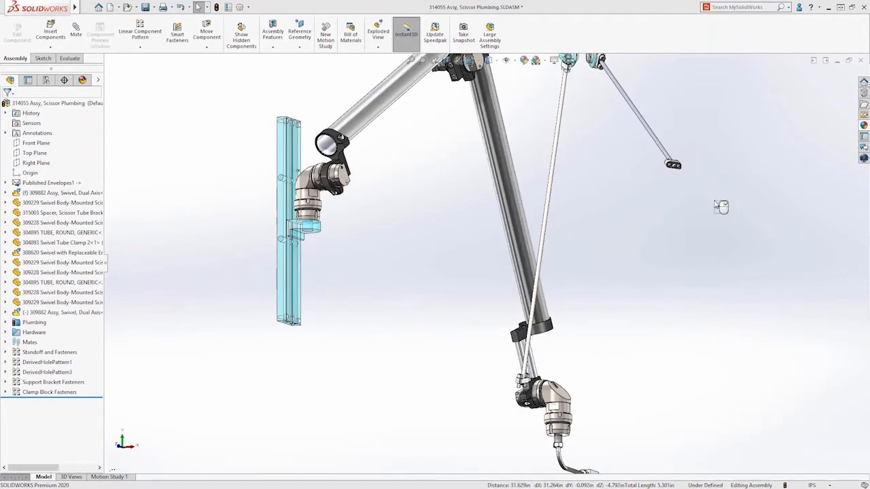
Rebuild the Scissor Plumbing subassembly, return to the 314000 Core Table assembly and rebuild it with the changed components
key("ctrl+b")
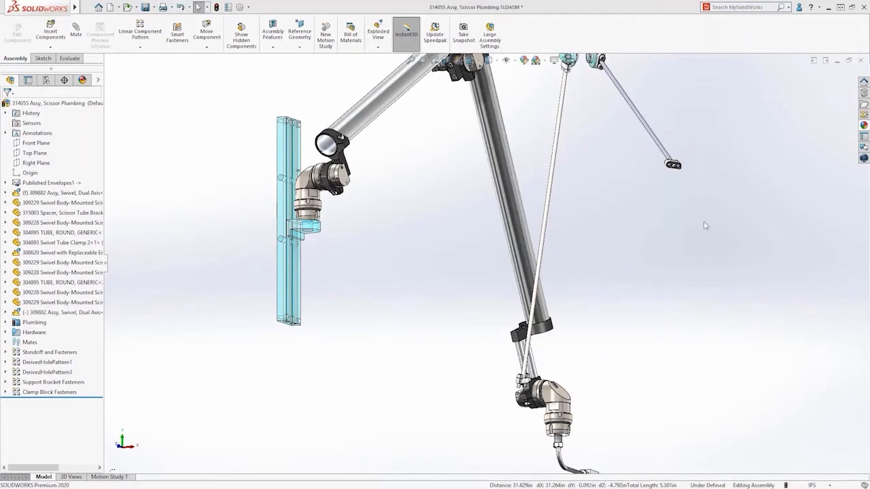
scroll(706, 225, "up", 6)
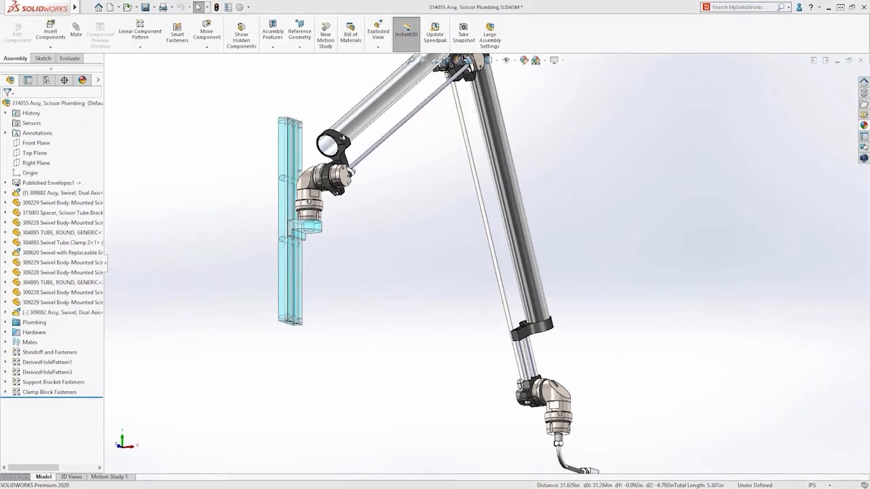
key("f")
key("ctrl+7")
key("ctrl+Tab")
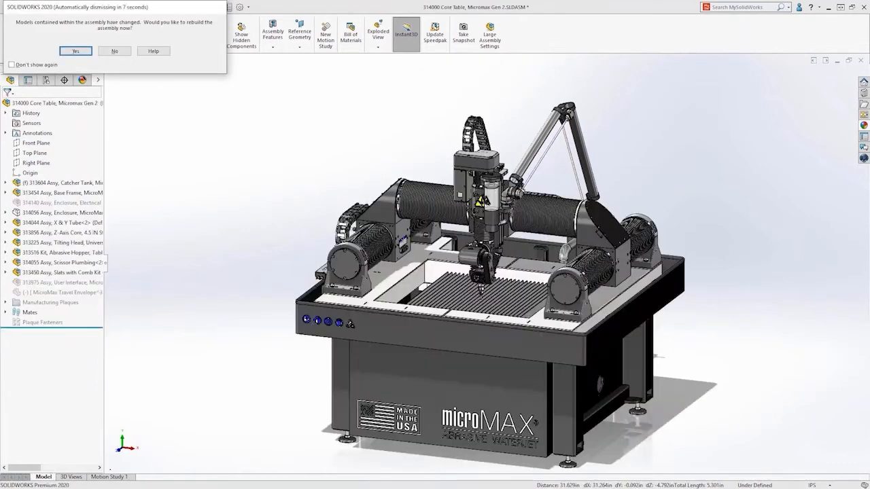
key("Return")
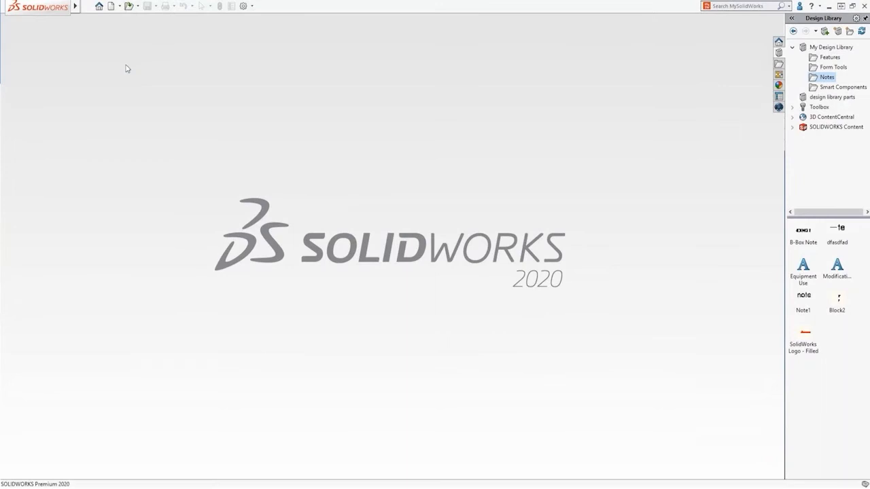
Open the recent drawing 314000 Core Table, Micromax Gen 2.SLDDRW in Detailing mode
left_click(99, 7)
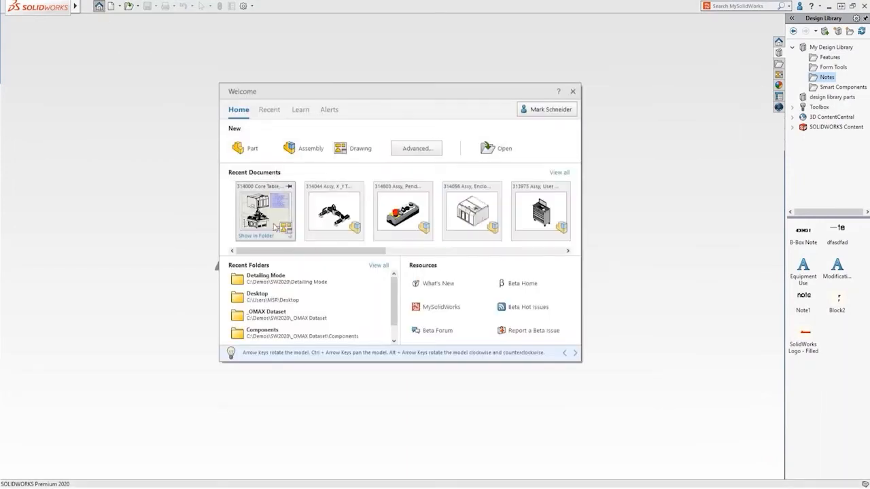
mouse_move(293, 240)
left_click(332, 247)
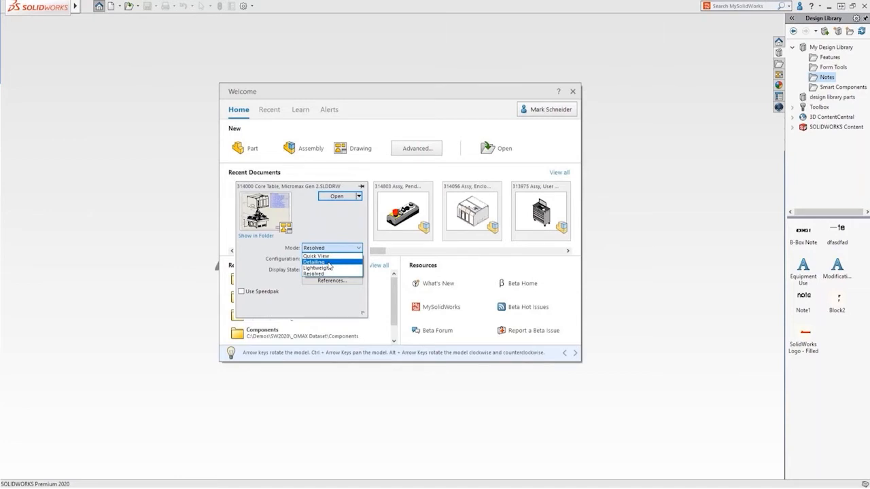
left_click(329, 263)
left_click(338, 196)
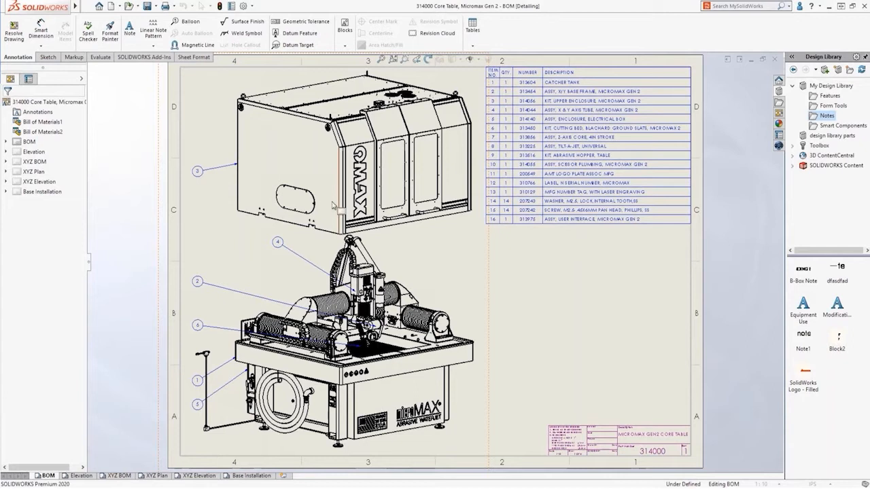
Look through the Elevation, XYZ BOM, XYZ Plan and XYZ Elevation sheets of the drawing
left_click(85, 476)
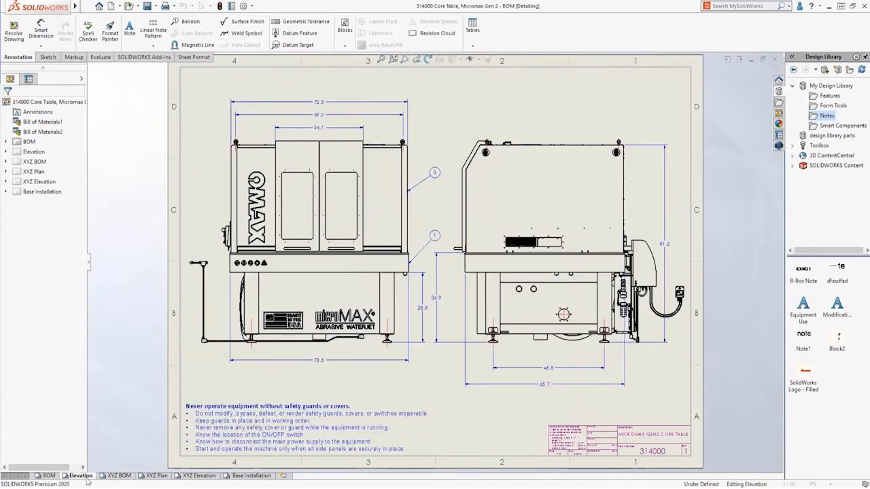
left_click(120, 476)
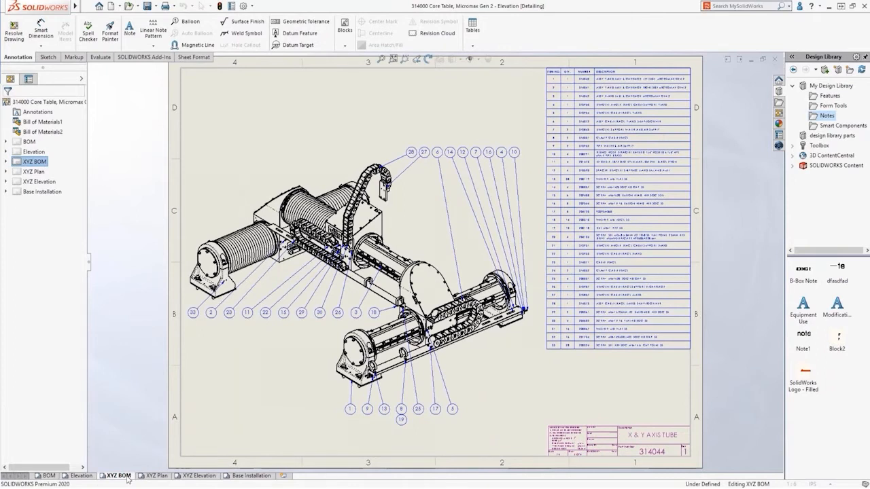
left_click(155, 476)
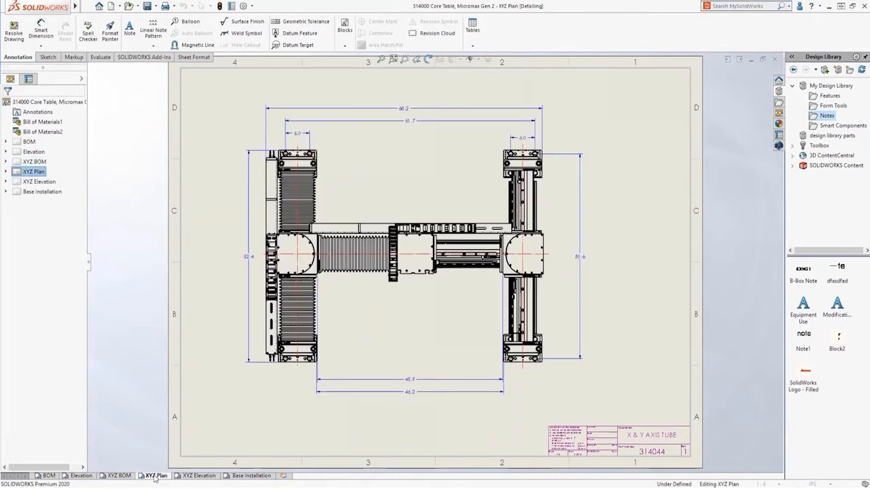
left_click(182, 477)
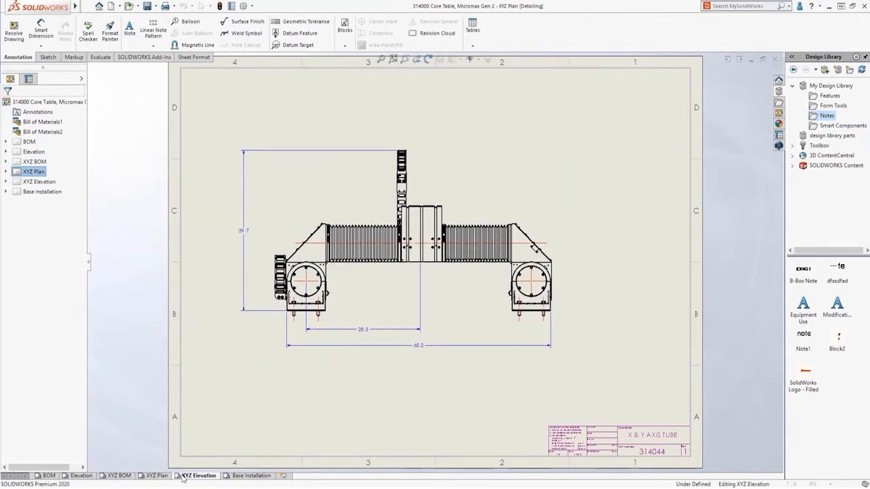
On the BOM sheet, move balloon 4 into vertical alignment with the column of balloons beside the machine view
left_click(49, 477)
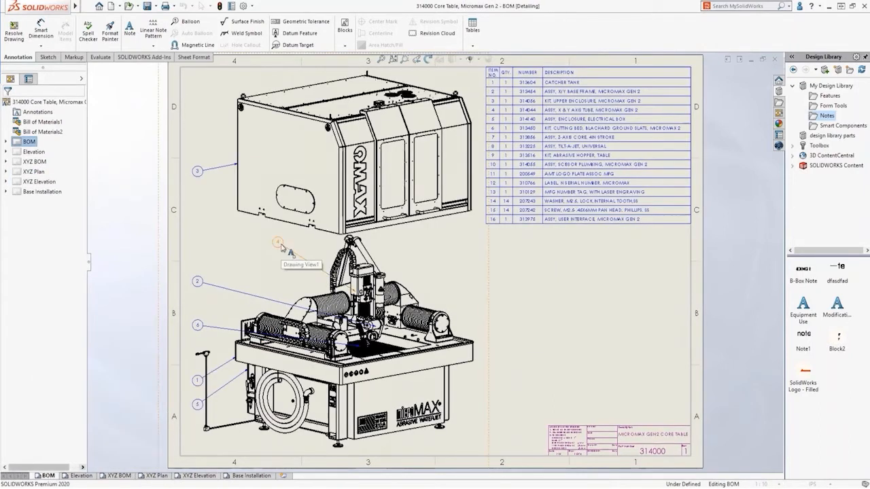
left_click_drag(282, 248, 204, 246)
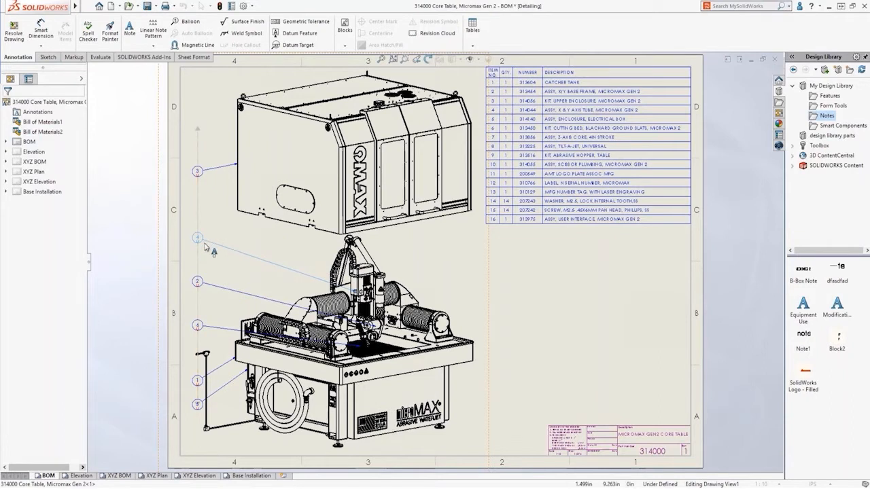
Place the Equipment Use library note above the title block, number its lines, and make its first line a bold, underlined, unnumbered heading
left_click_drag(803, 306, 553, 333)
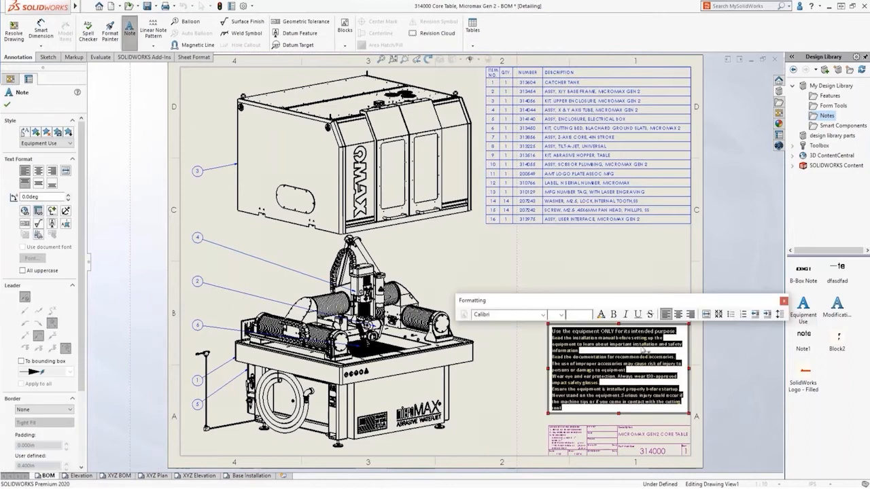
left_click(744, 314)
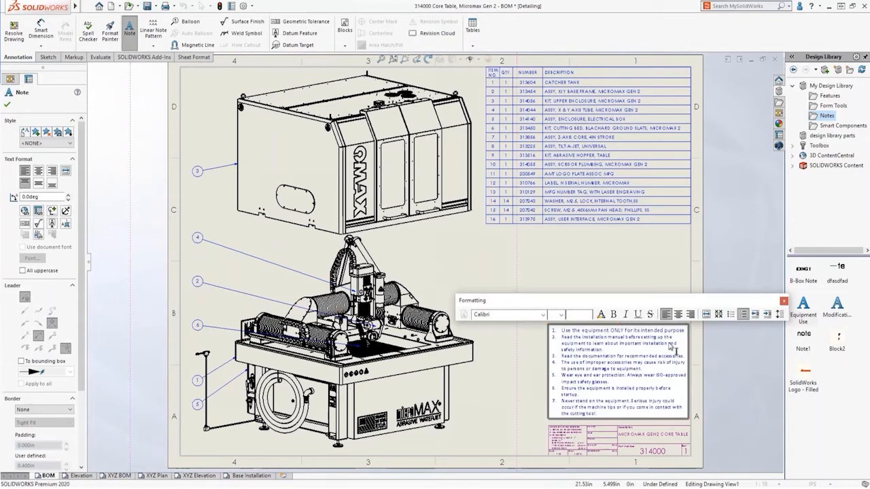
left_click(686, 331)
left_click_drag(686, 331, 562, 333)
left_click(615, 314)
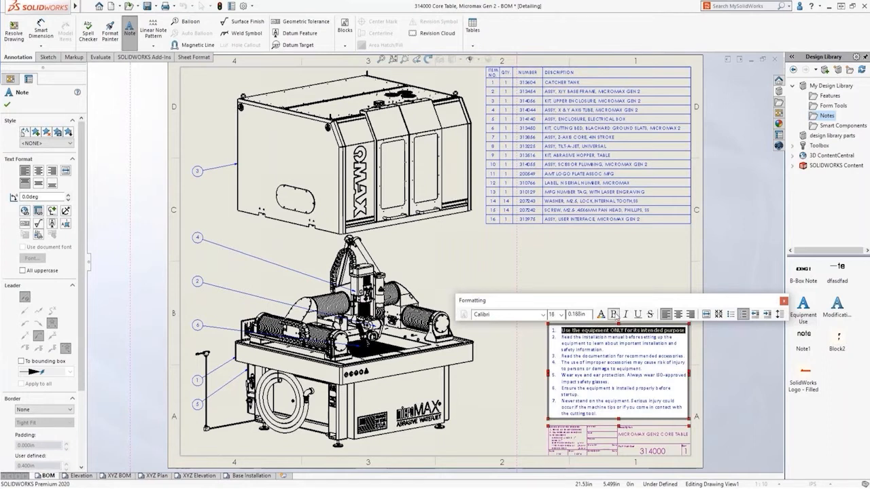
left_click(725, 334)
On the Elevation sheet, shift the side and front views to the right and lower the front view's bottom overall width dimension
left_click(81, 475)
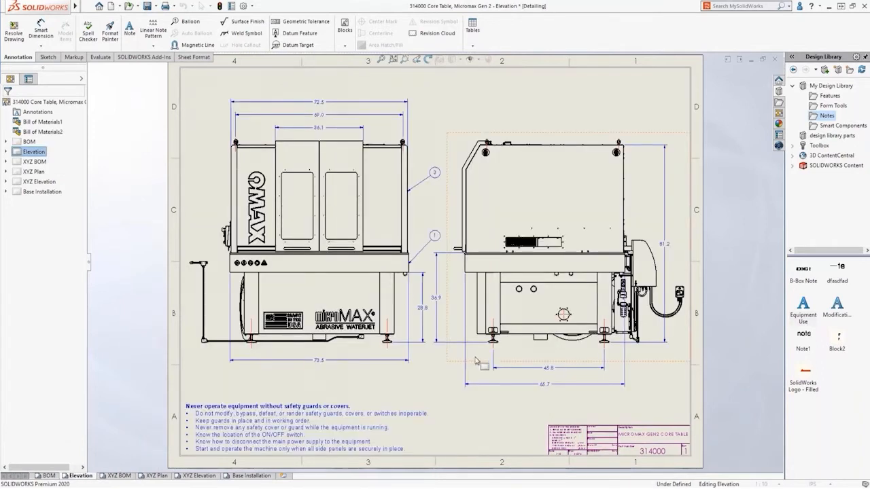
left_click_drag(483, 366, 613, 367)
left_click_drag(418, 364, 541, 312)
left_click_drag(419, 361, 418, 372)
Cut the projected side view from the Elevation sheet
left_click(583, 328)
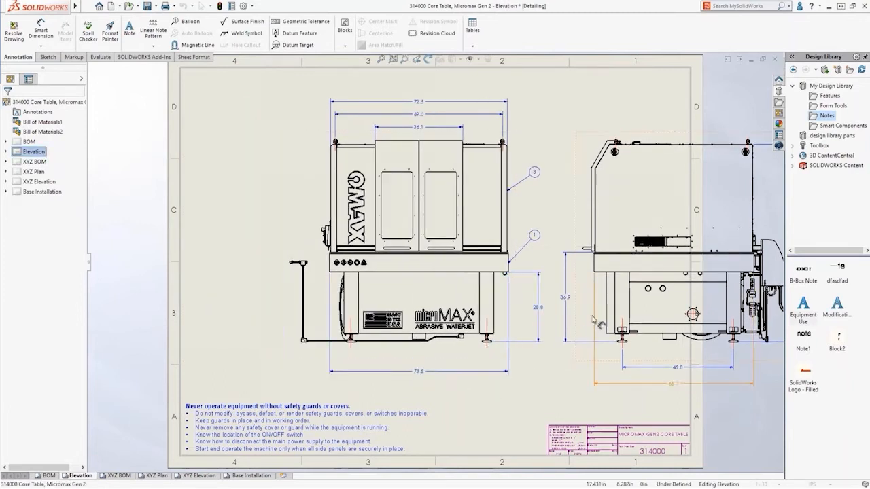
key("Delete")
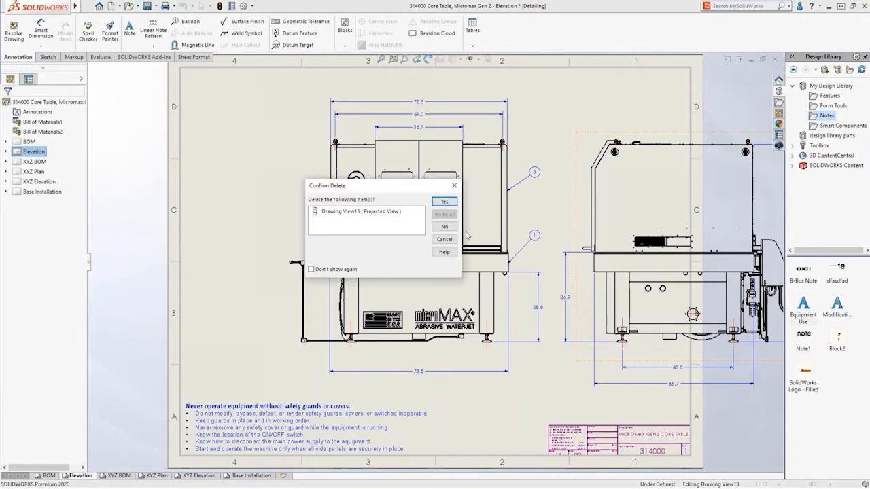
left_click(440, 203)
Add a new sheet between Elevation and XYZ BOM and paste the cut side view onto it
left_click(283, 476)
left_click_drag(292, 477, 113, 479)
key("s")
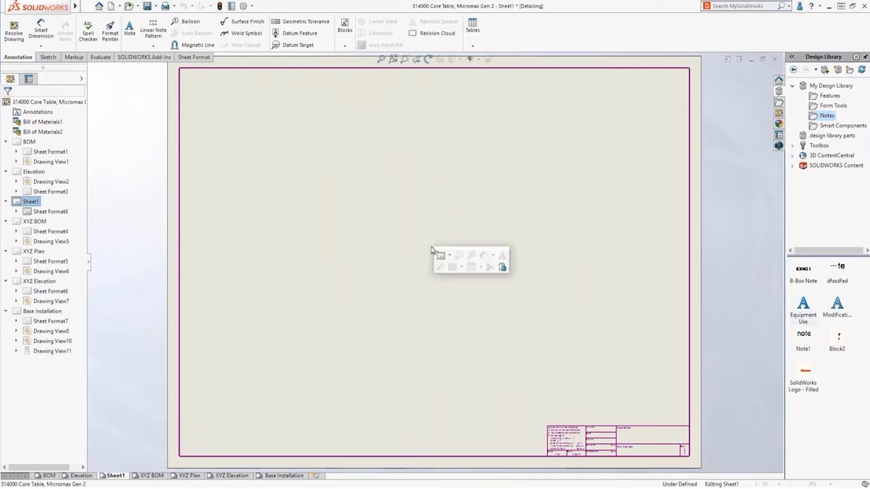
left_click(502, 269)
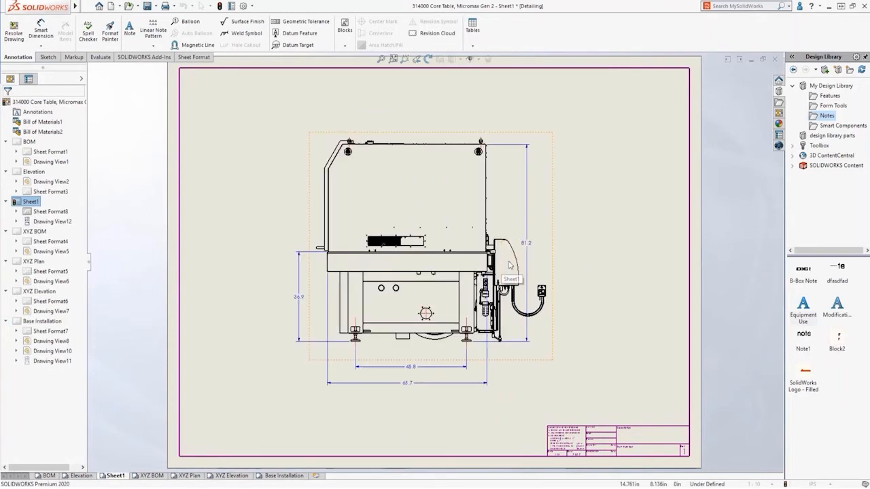
On Sheet1, move the side view's overall height dimension outward and lower its two bottom width dimensions together
left_click_drag(454, 394, 399, 359)
left_click(412, 401)
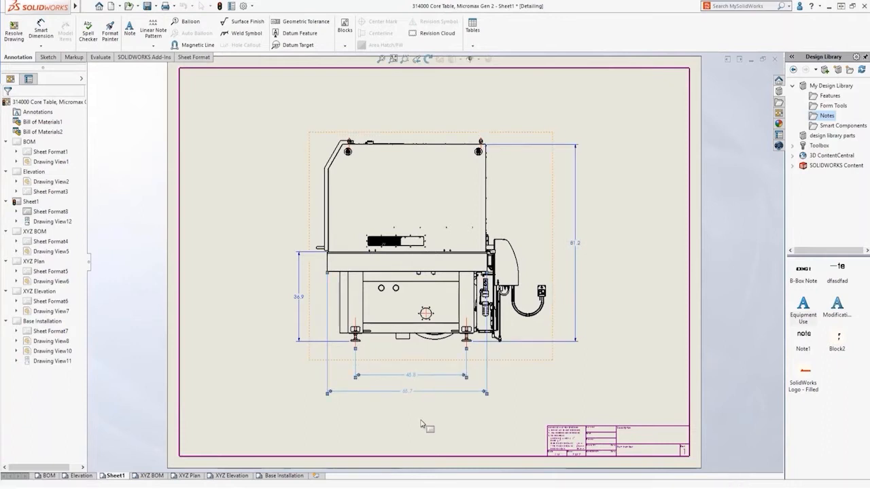
On the XYZ BOM sheet, balloon the part missing its callout and snap the balloon onto the magnetic line between balloons 26 and 3
left_click(151, 476)
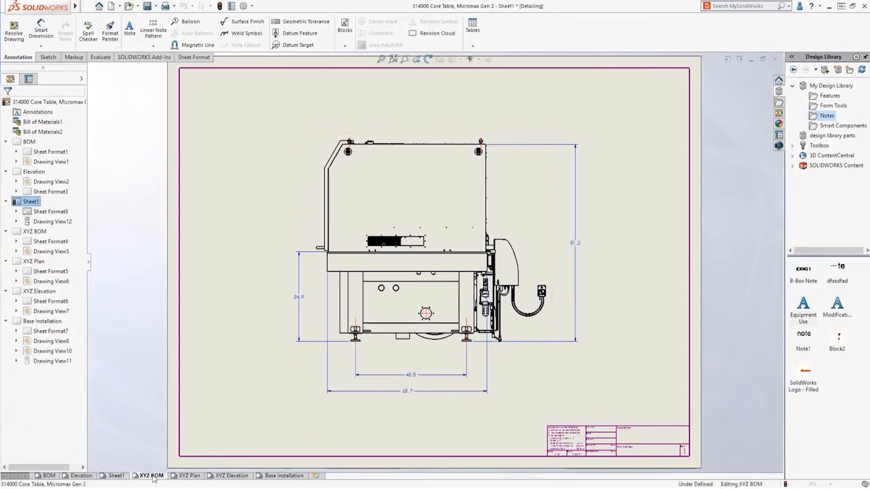
left_click(290, 362)
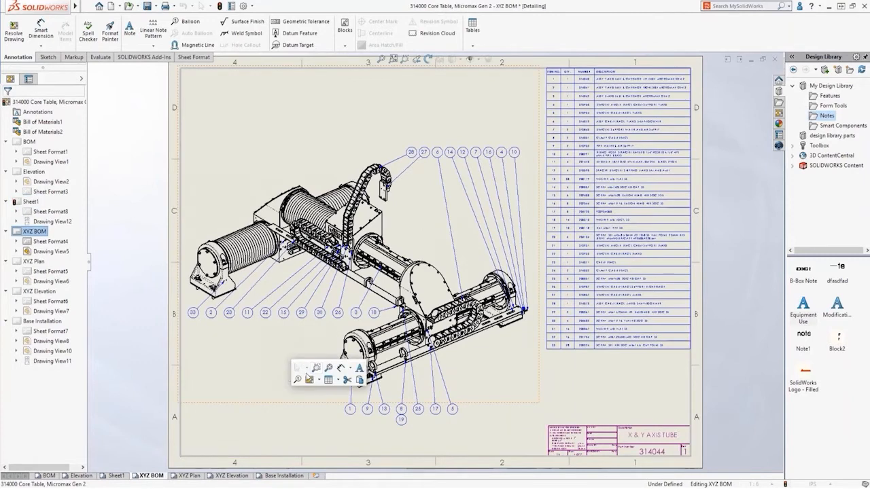
left_click(297, 382)
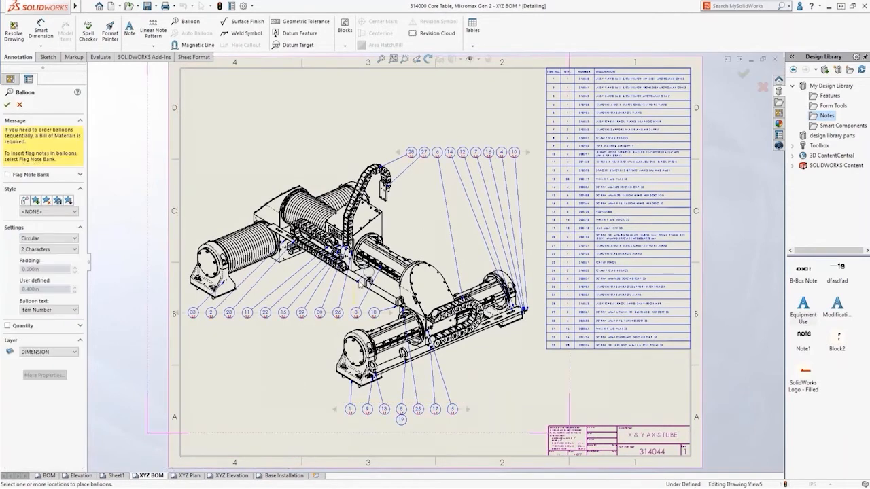
left_click(355, 297)
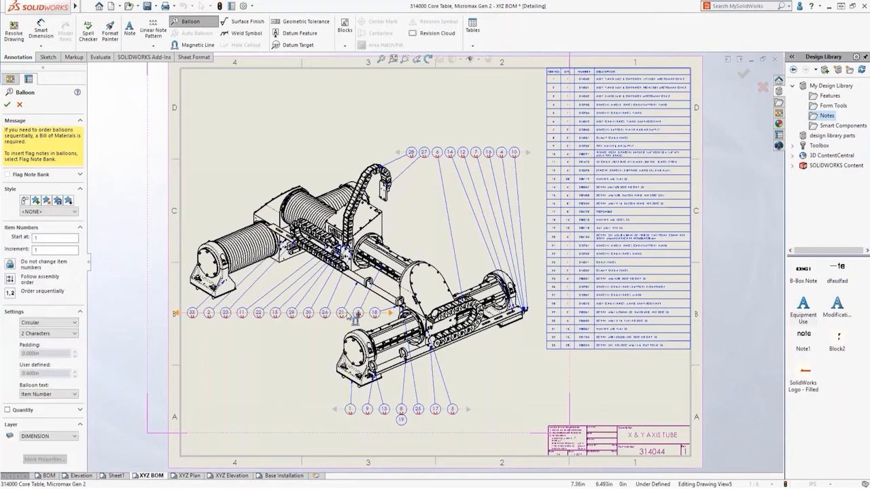
key("Escape")
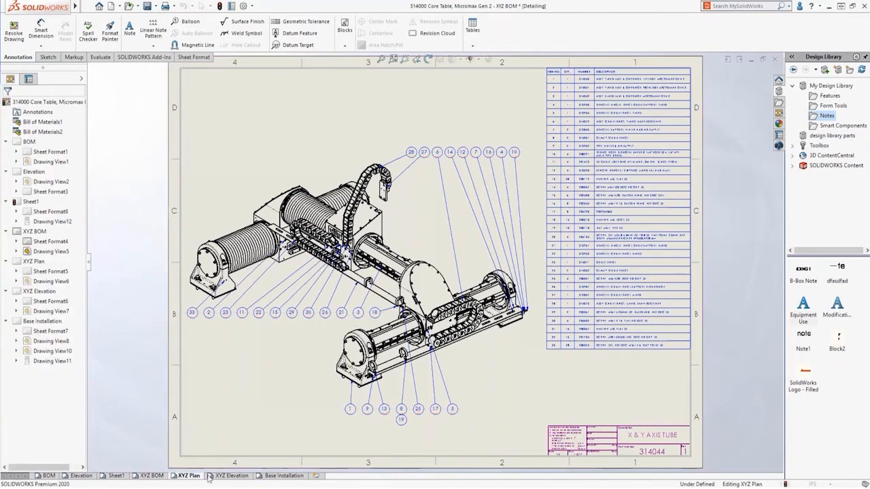
On the Base Installation sheet, dimension the plan view's upper-left hole pair: outer edge to first hole, and spacing between both holes
left_click(189, 476)
left_click(231, 476)
left_click(275, 477)
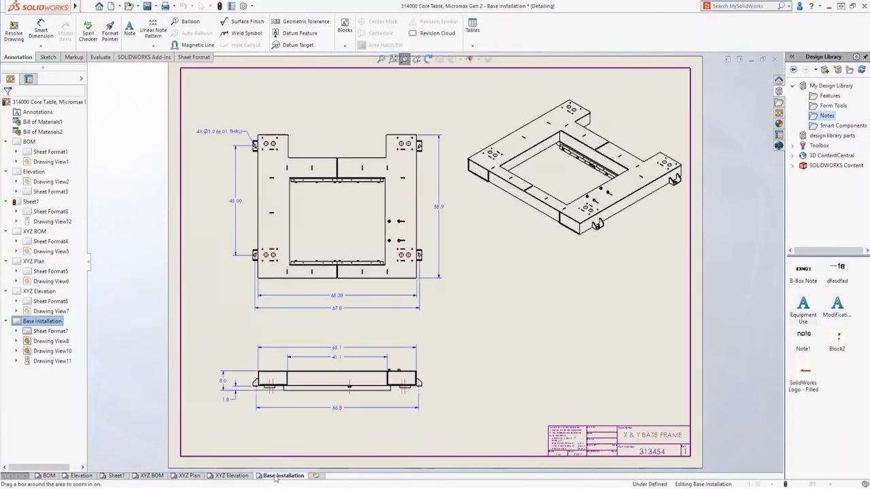
left_click_drag(333, 140, 464, 200)
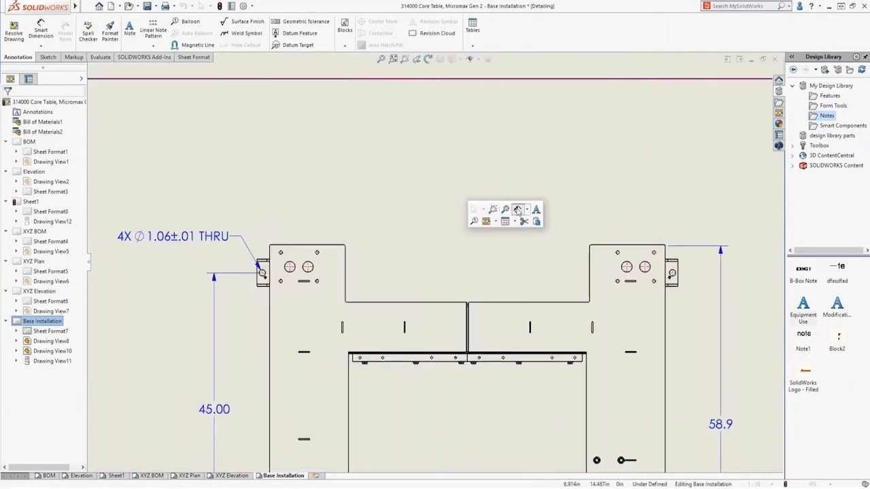
left_click(518, 210)
left_click(270, 253)
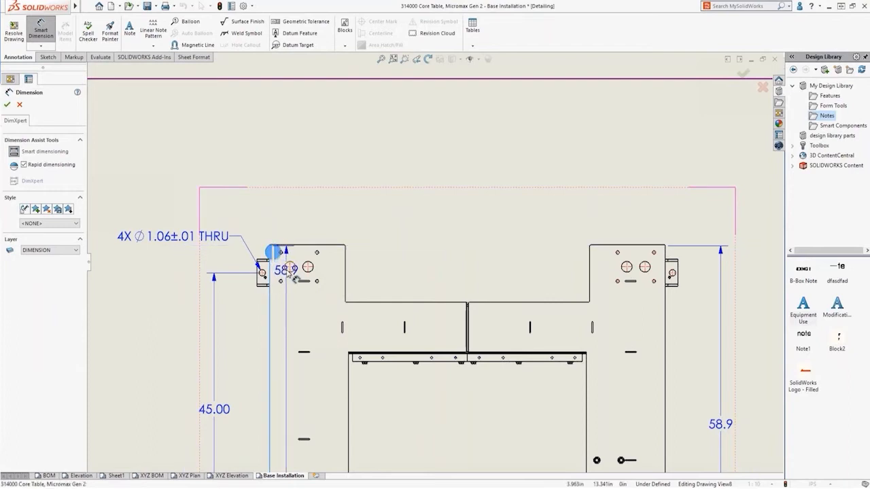
left_click(289, 272)
left_click(288, 273)
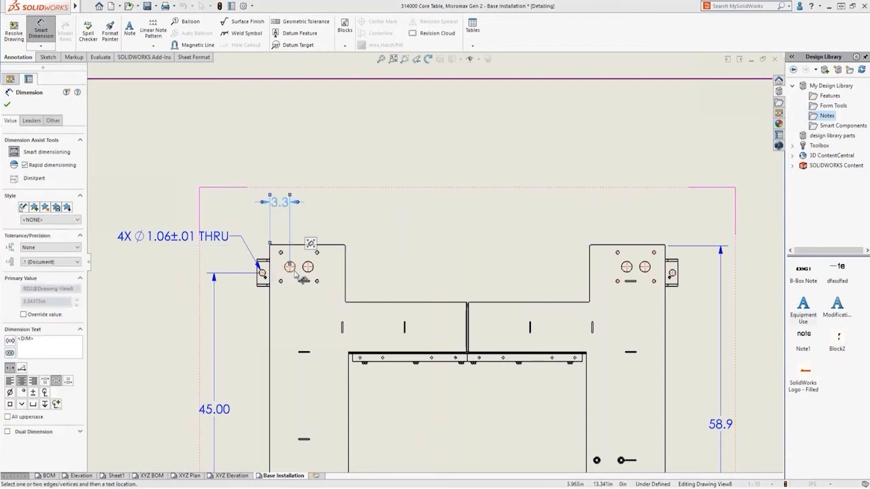
left_click(295, 273)
left_click(306, 273)
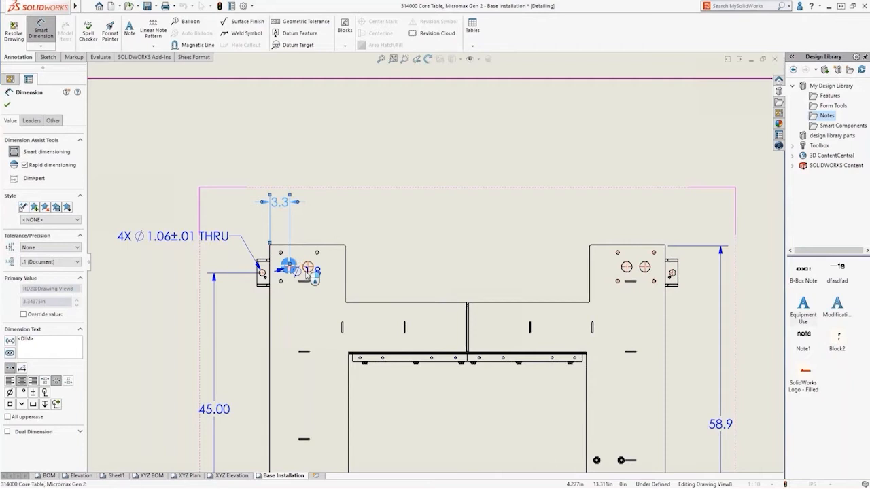
left_click(306, 274)
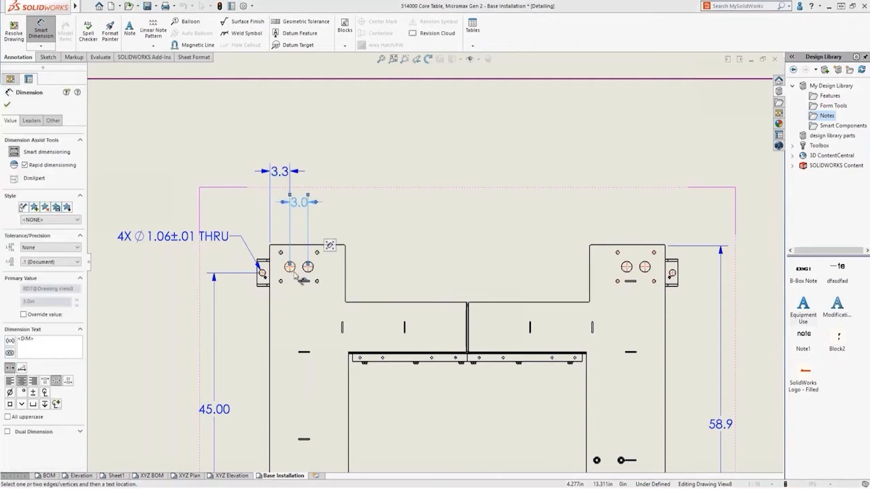
Dimension the horizontal distance from the upper-left corner's first hole to the upper-right corner's first hole
left_click(295, 272)
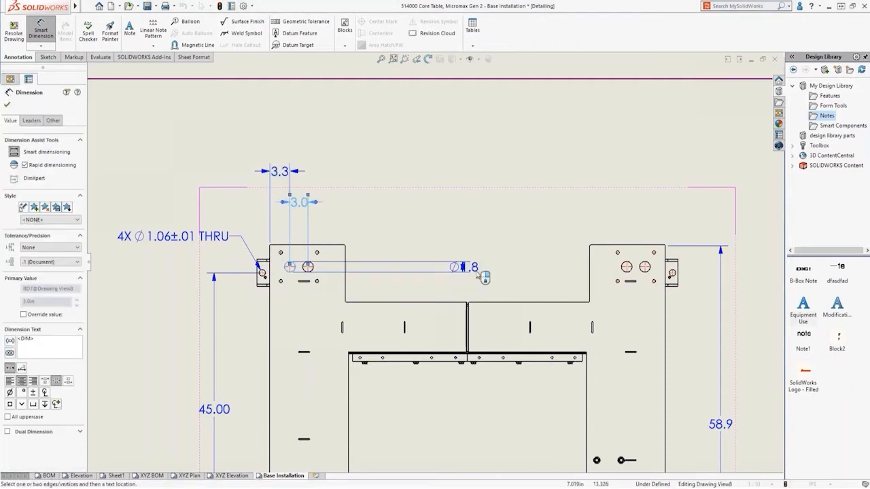
left_click(625, 270)
left_click(623, 274)
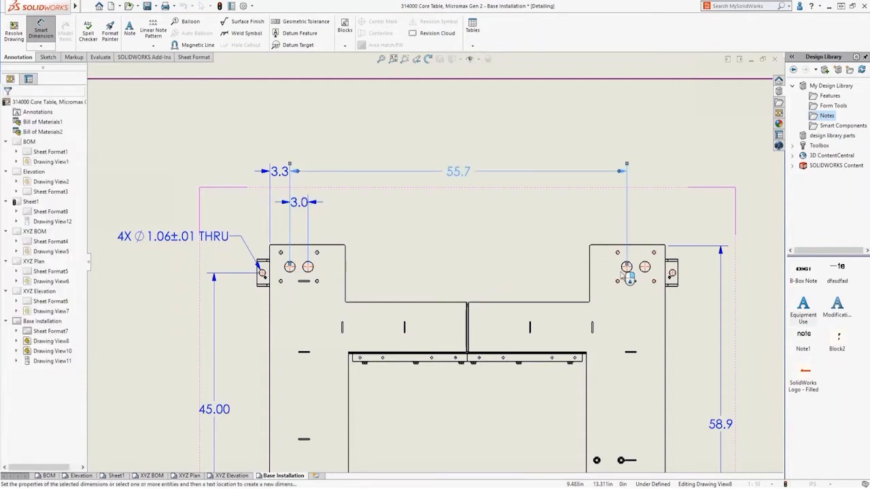
Add a diameter dimension to the upper-left corner's second hole with the prefix 4X and all-uppercase text
left_click(313, 265)
left_click(351, 204)
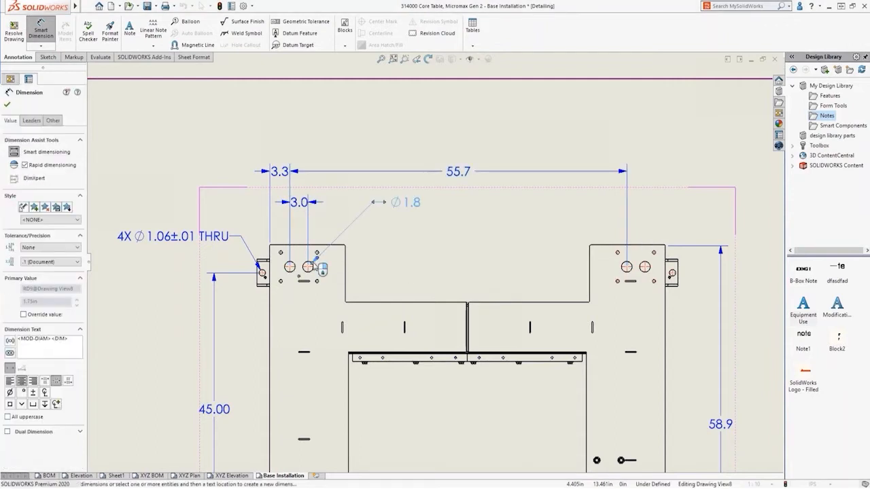
left_click(351, 213)
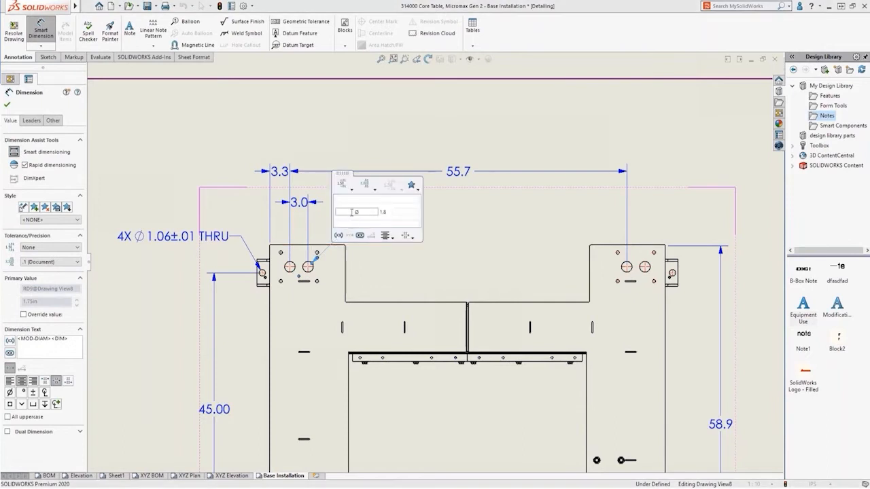
type("4x")
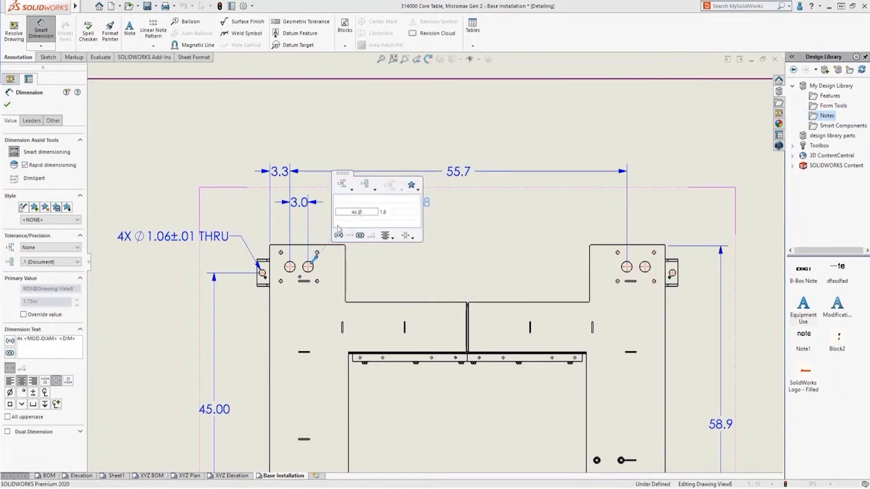
left_click(20, 418)
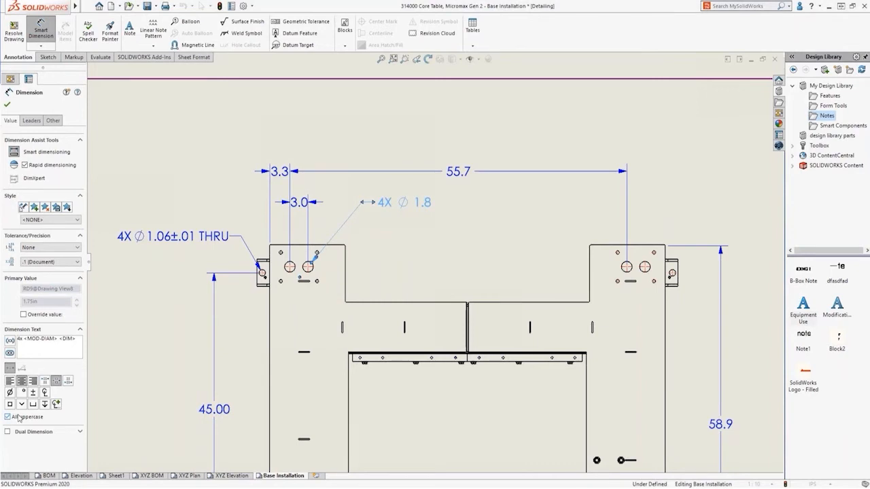
key("Escape")
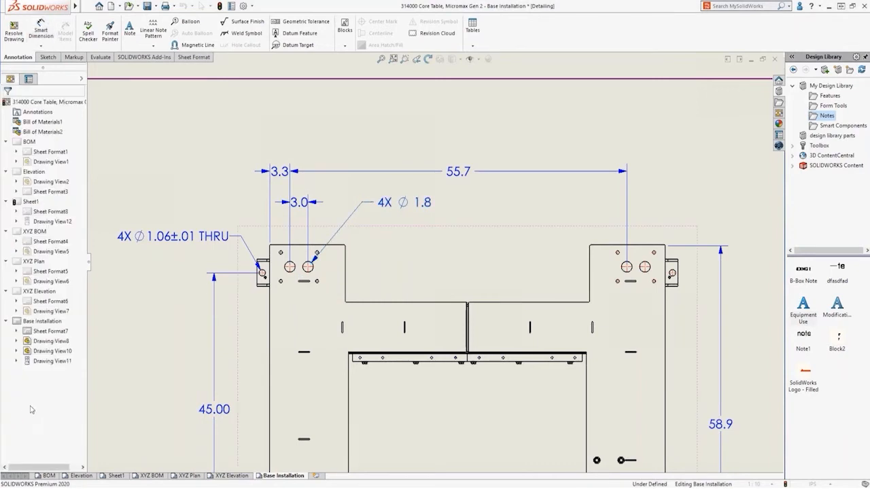
Copy the 4X 1.06±.01 THRU callout's format onto the new hole spacing, hole diameter and overall hole span dimensions with Format Painter
left_click(111, 37)
left_click(197, 236)
left_click(299, 203)
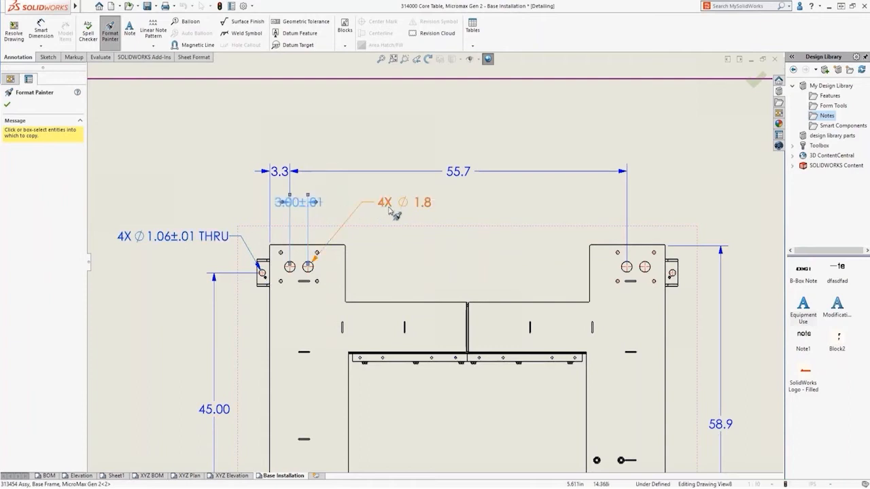
left_click(456, 174)
key("Escape")
Raise the overall hole span dimension and line up the hole spacing dimension beside the edge offset dimension
left_click_drag(457, 174, 452, 138)
left_click_drag(302, 204, 362, 176)
key("Escape")
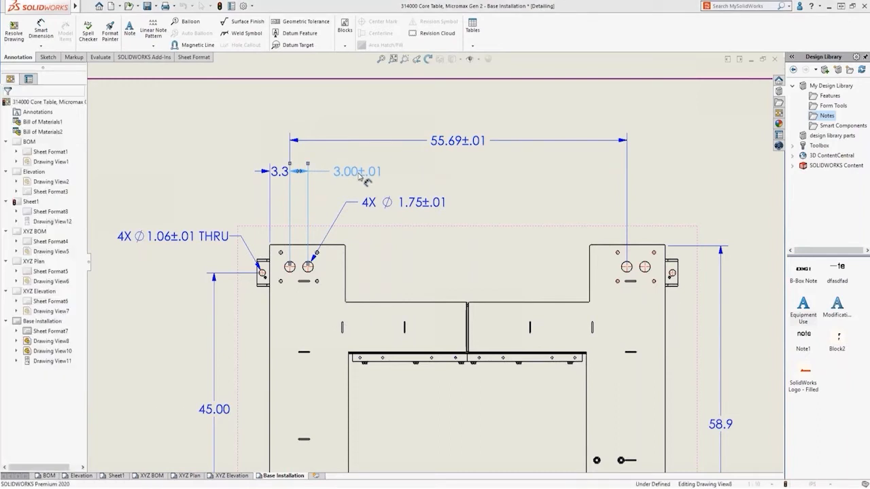
Draw a rectangular revision cloud around the new hole dimensions above the plan view's upper-left corner
left_click(432, 33)
left_click(239, 95)
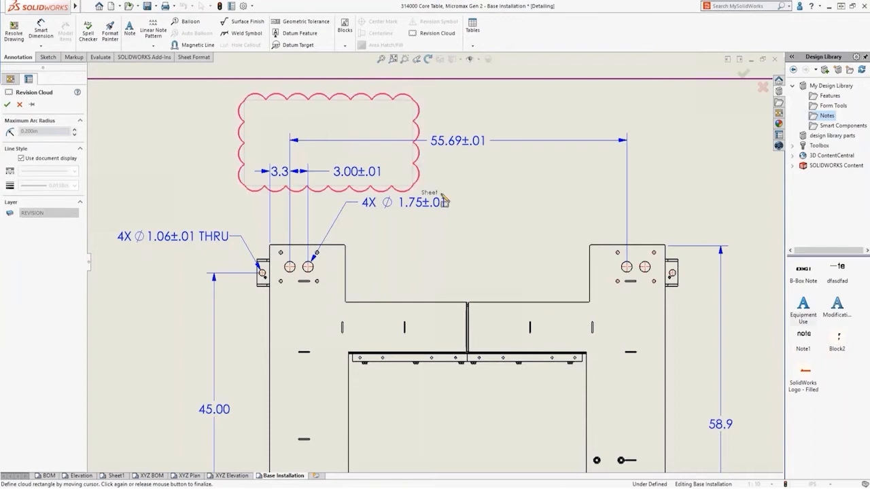
left_click(480, 217)
key("Escape")
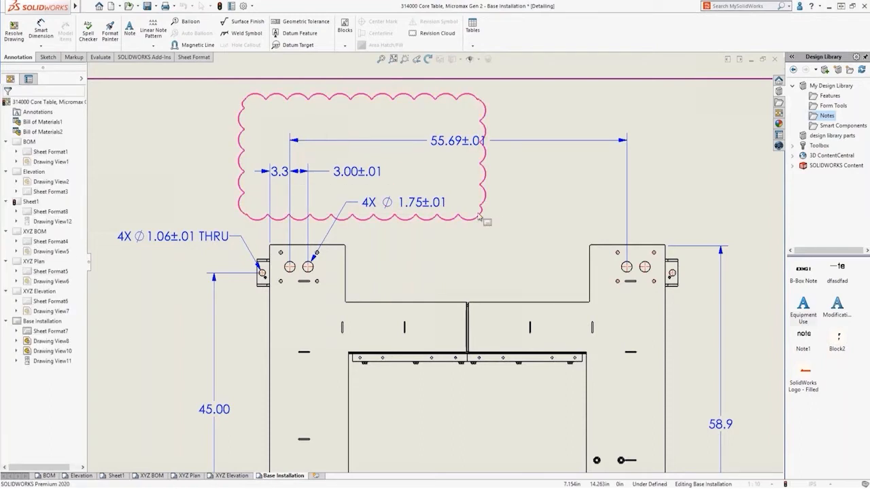
left_click(417, 61)
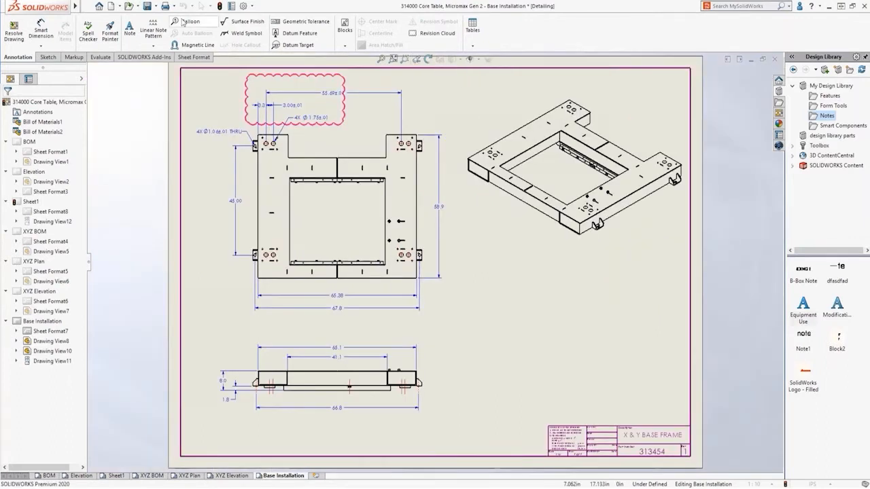
Check the save methods offered for the drawing in Detailing mode and cancel without saving
left_click(147, 6)
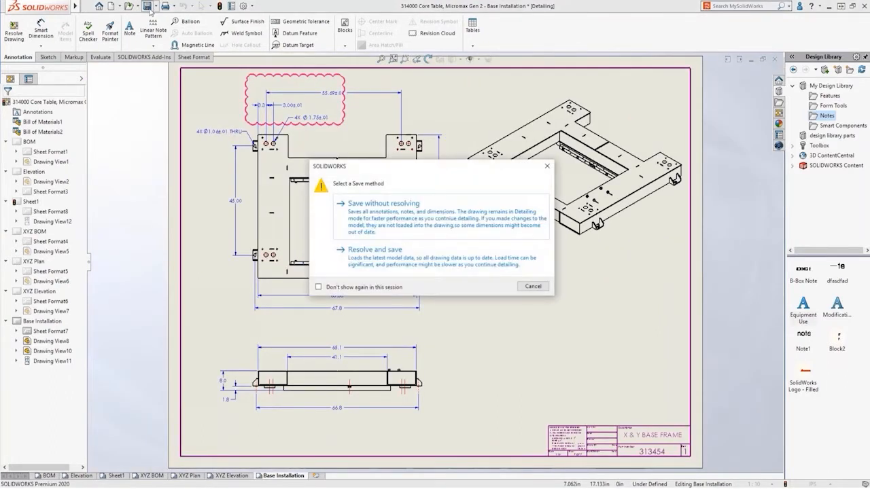
left_click(532, 286)
Export all sheets of the drawing as the PDF 314000 Core Table, Micromax Gen 2.pdf and view it after saving
left_click(156, 7)
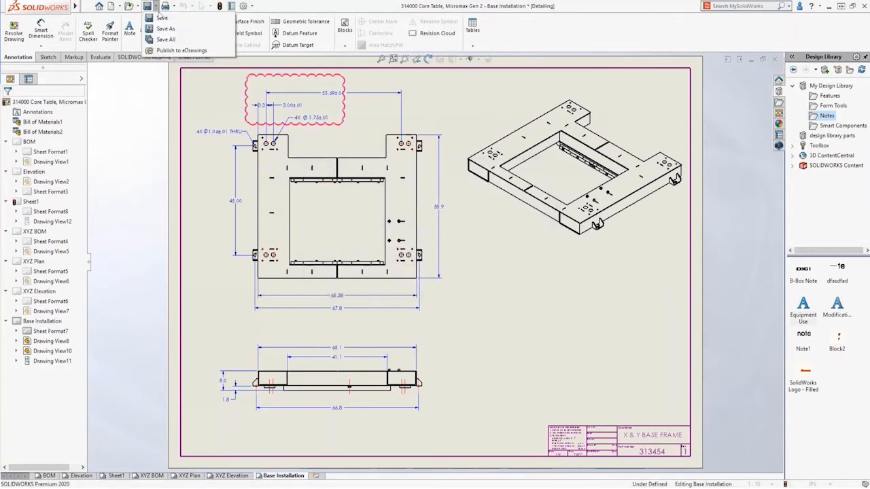
left_click(173, 26)
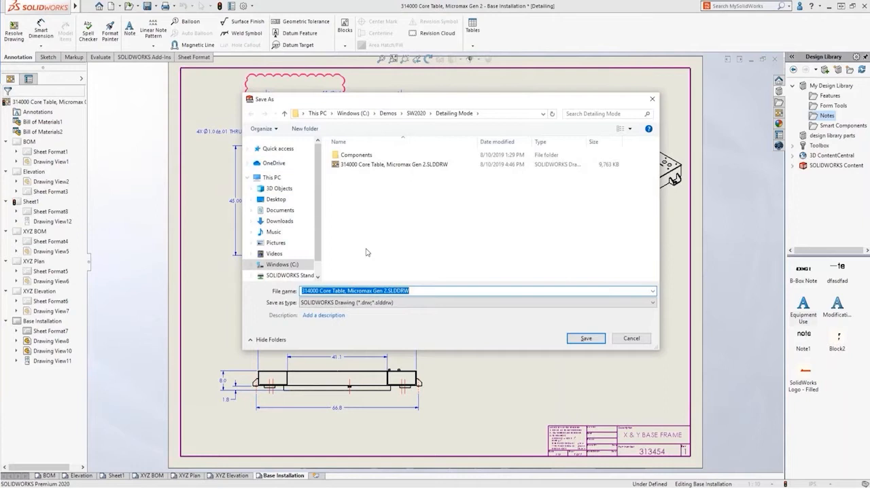
left_click(427, 303)
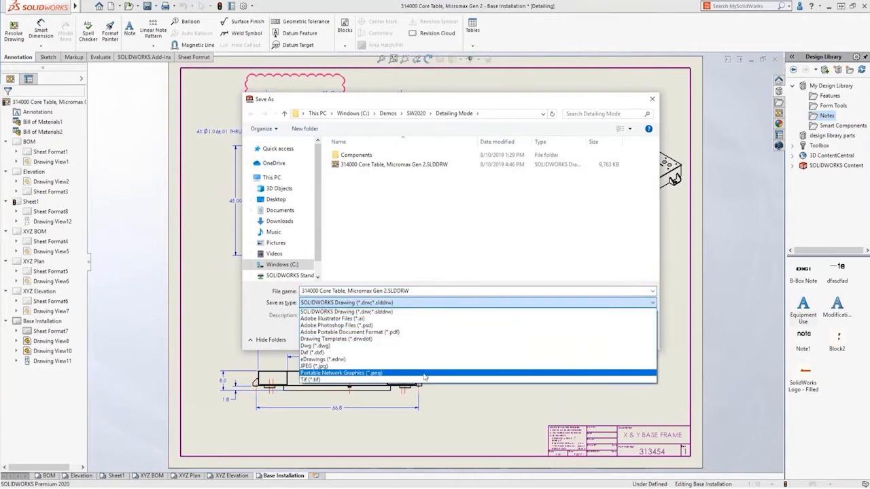
left_click(428, 332)
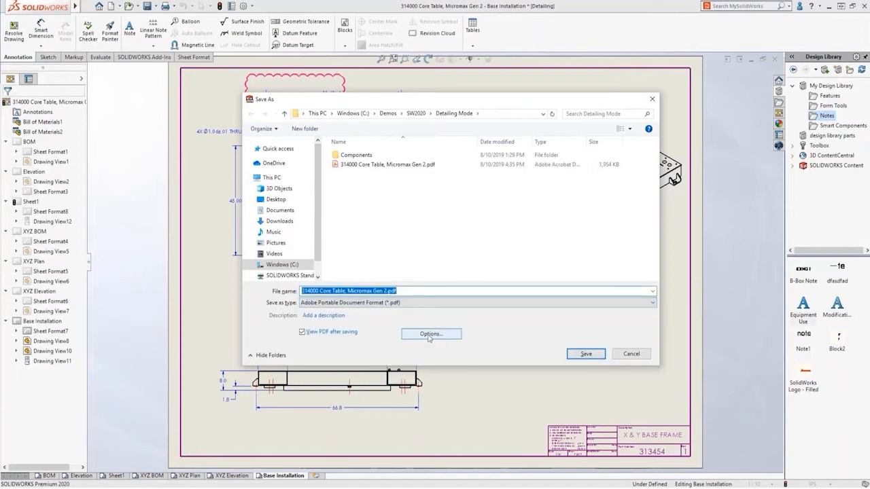
left_click(572, 356)
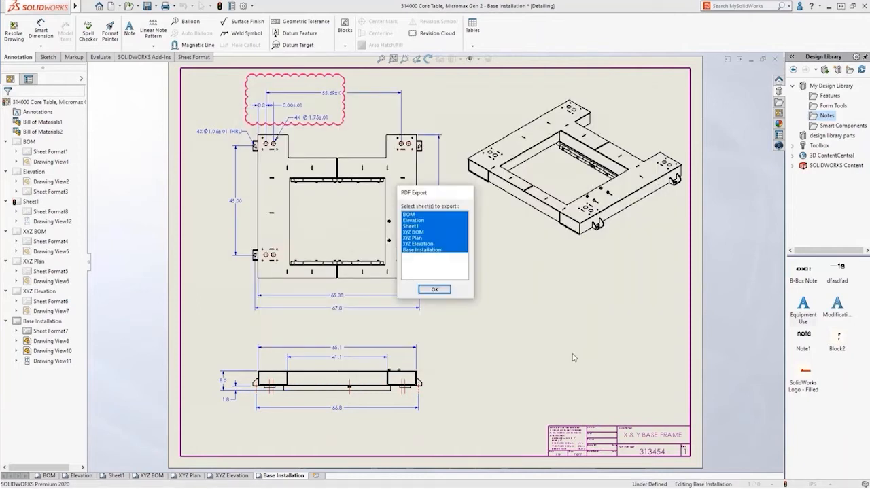
left_click(438, 291)
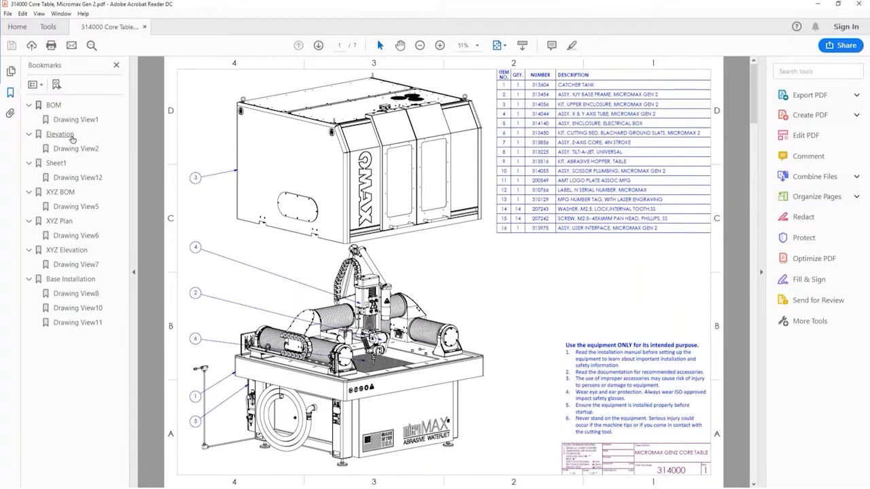
Review the exported PDF's Elevation, Sheet1, XYZ BOM, XYZ Elevation and Base Installation pages using the bookmarks
left_click(68, 136)
left_click(61, 165)
left_click(62, 193)
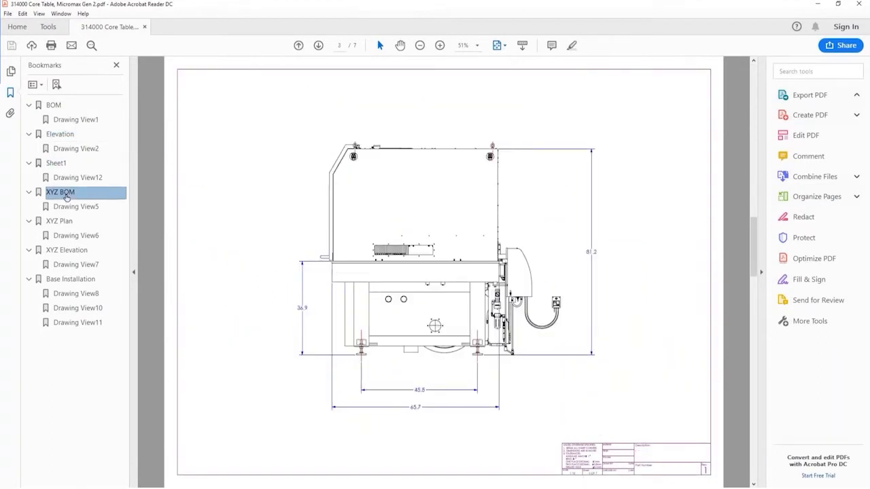
left_click(68, 252)
left_click(75, 280)
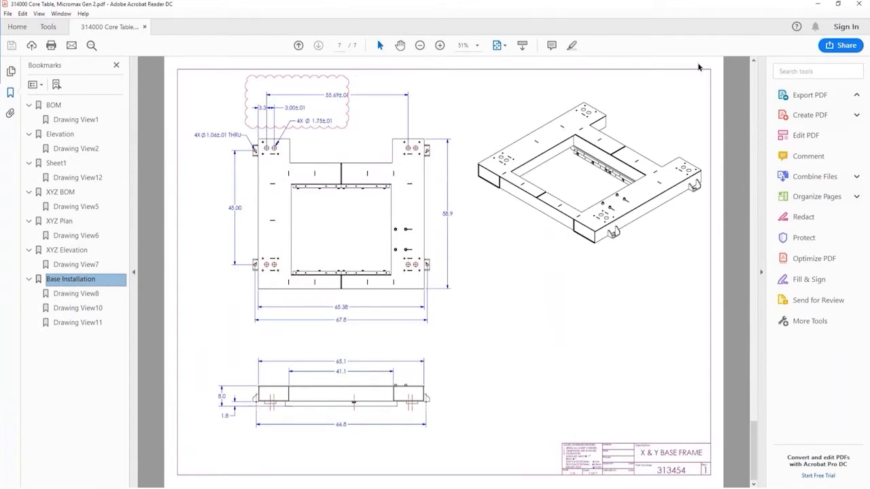
Switch from the PDF back to the drawing in SOLIDWORKS and display its BOM sheet
left_click(818, 3)
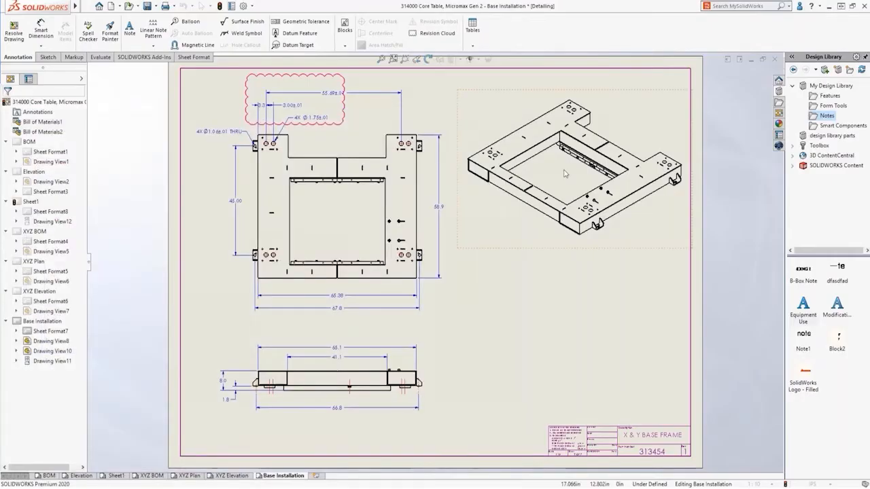
left_click(48, 476)
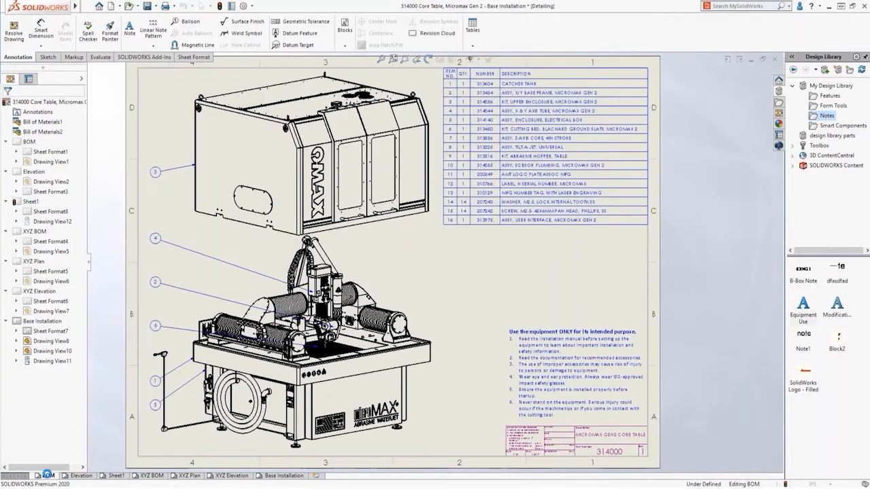
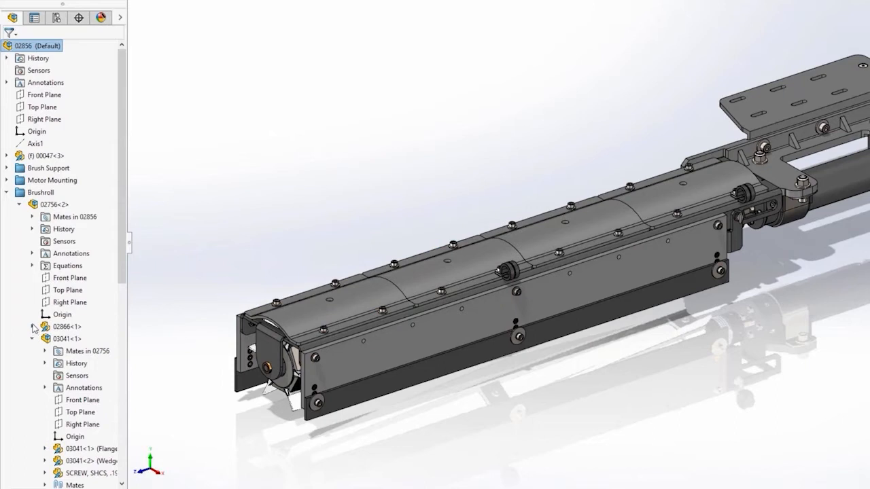
Collapse the expanded subassemblies and the Brushroll folder in assembly 02856's tree
left_click(32, 327)
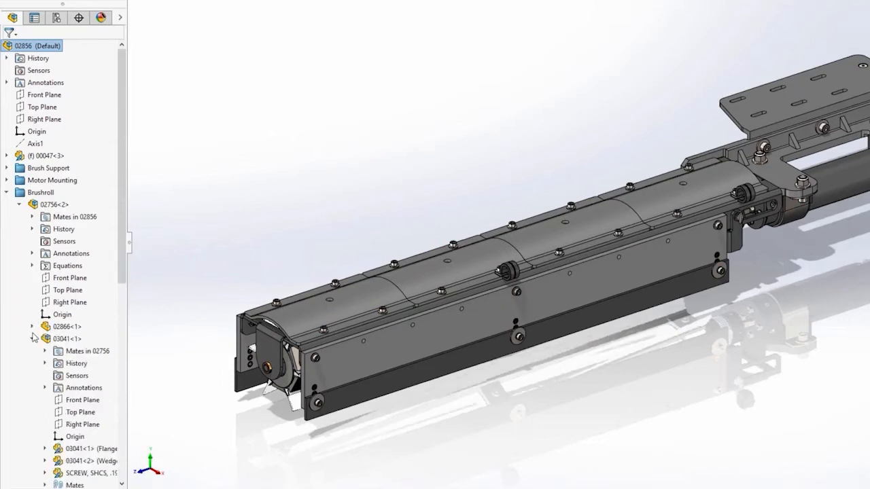
left_click(32, 327)
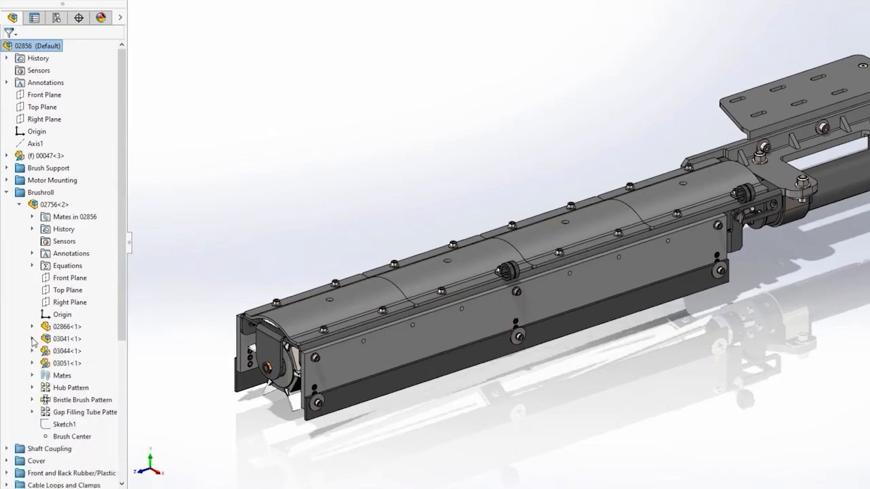
left_click(19, 205)
left_click(7, 192)
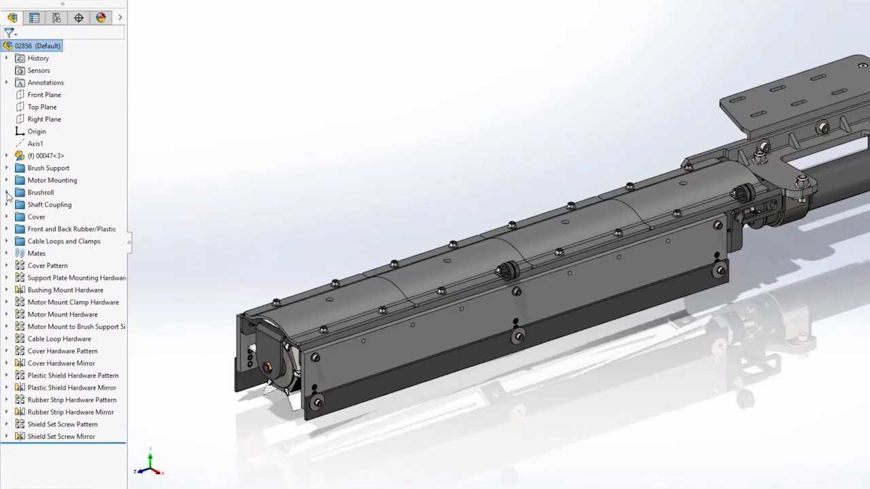
Activate the No Hardware configuration of assembly 02856, switch back to Default, and return to the feature tree
left_click(57, 18)
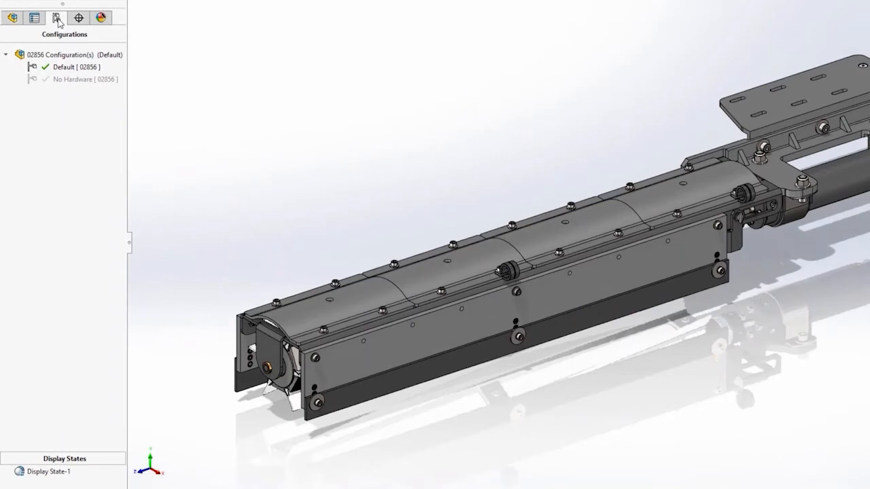
double_click(71, 79)
double_click(68, 67)
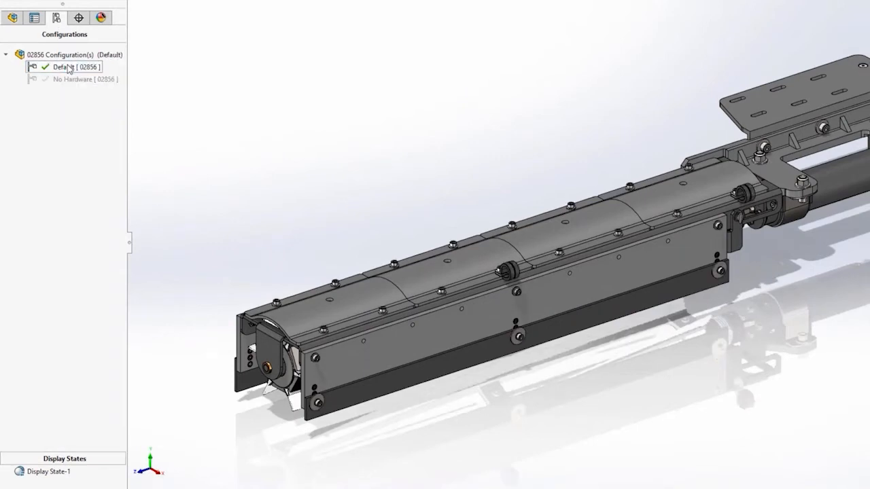
left_click(15, 18)
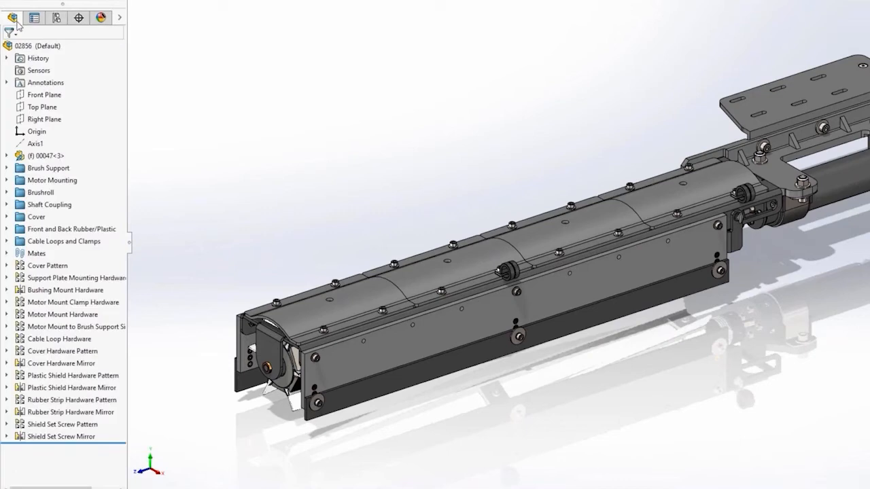
Set all lightweight components of the top assembly 02856 to resolved
left_click(38, 46)
right_click(37, 47)
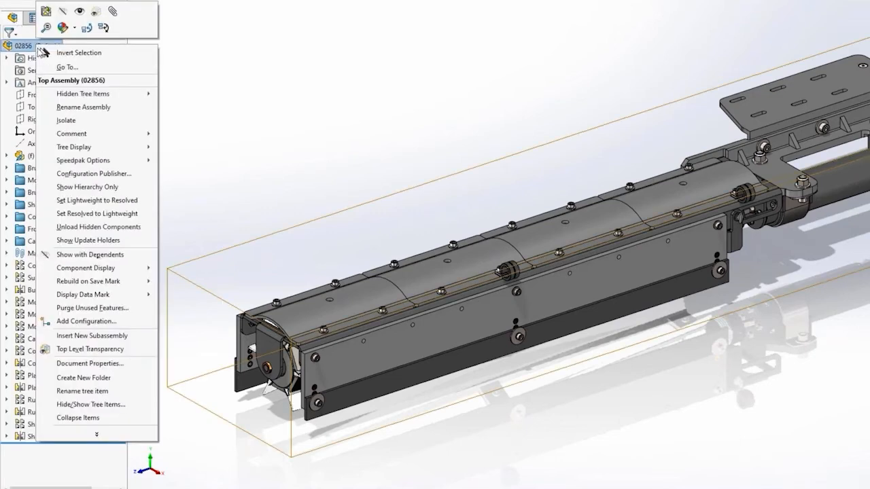
left_click(97, 199)
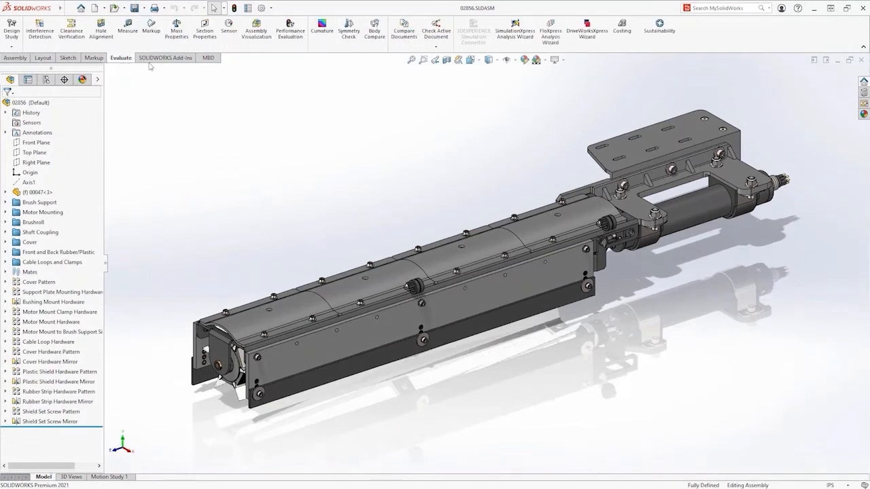
Run Performance Evaluation on the assembly and list the files behind the circular reference under Rebuild Performance
left_click(289, 41)
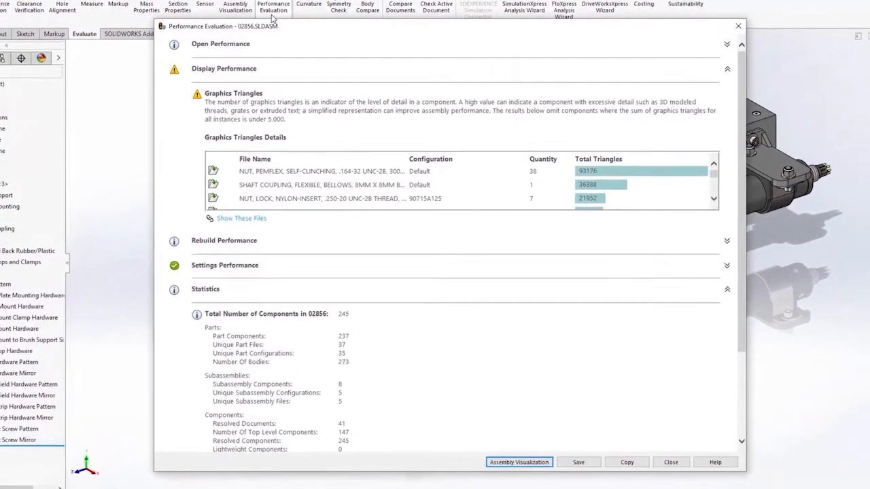
left_click(743, 58)
left_click(744, 85)
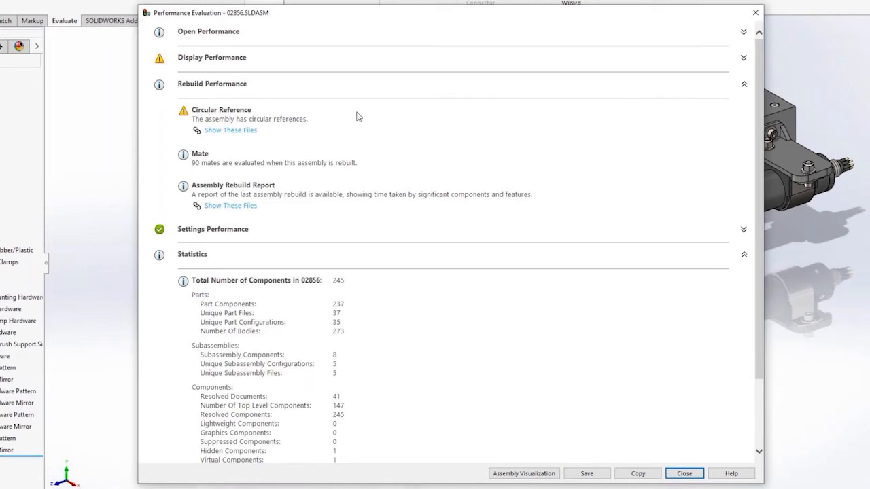
left_click(234, 135)
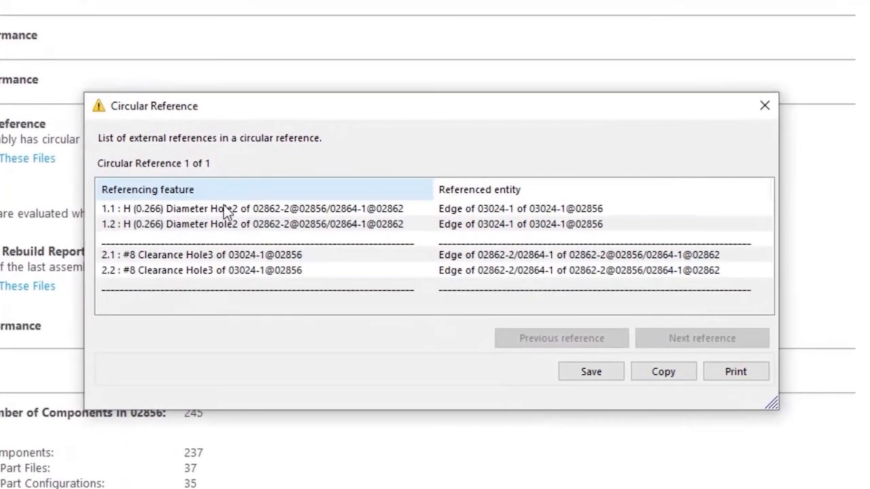
Examine the four referencing hole features in the circular reference list, and close the performance evaluation
left_click(306, 180)
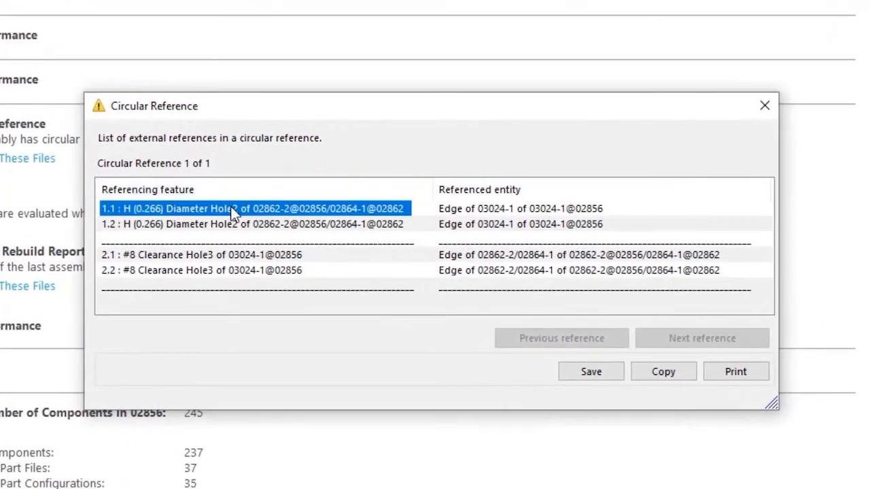
left_click(232, 225)
left_click(233, 256)
left_click(230, 270)
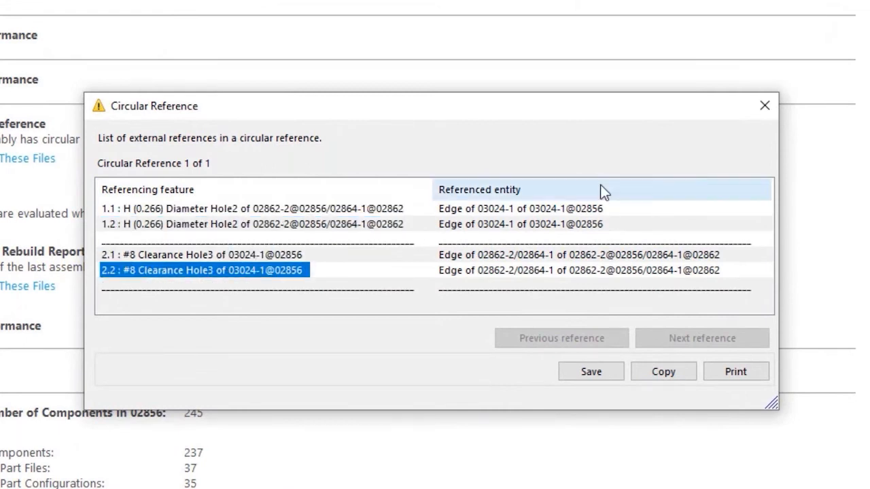
left_click(764, 106)
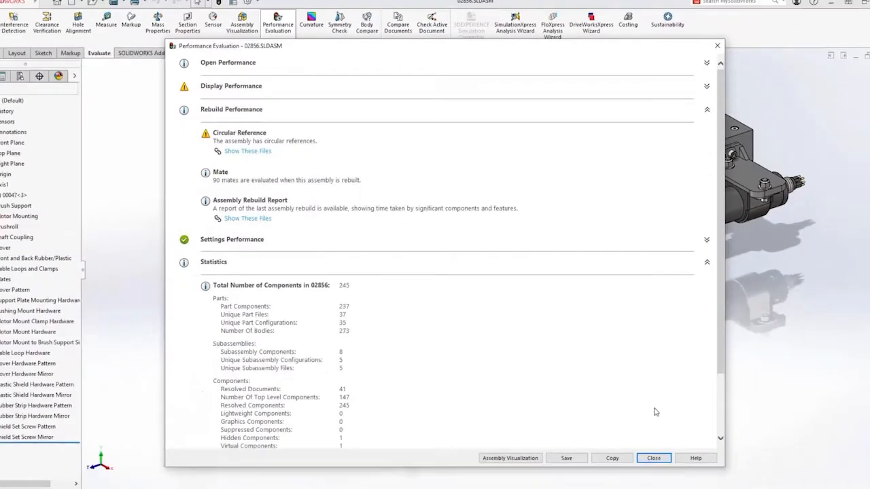
left_click(667, 487)
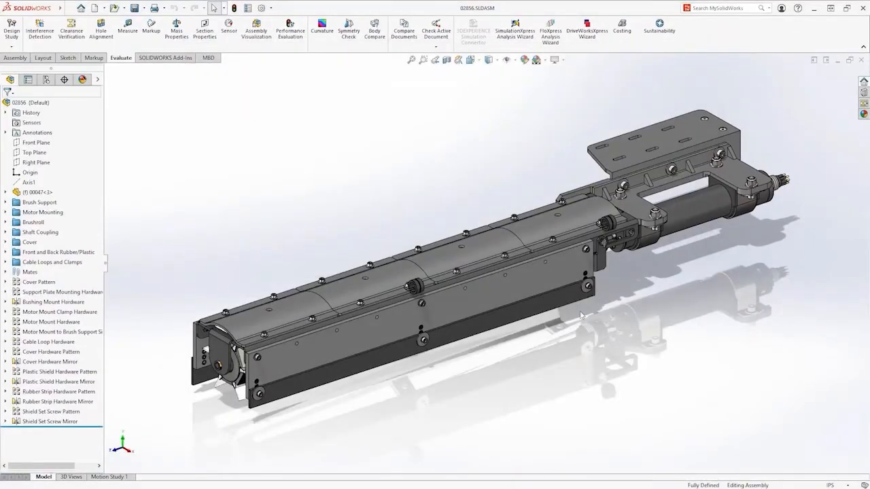
Show the saved Circular Reference view and isolate parts 02864 and 03024, which reference each other
left_click(474, 63)
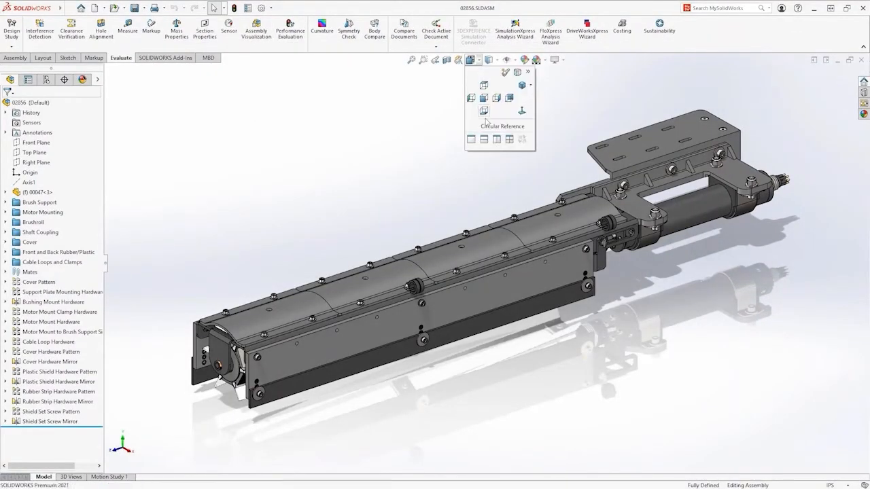
left_click(503, 125)
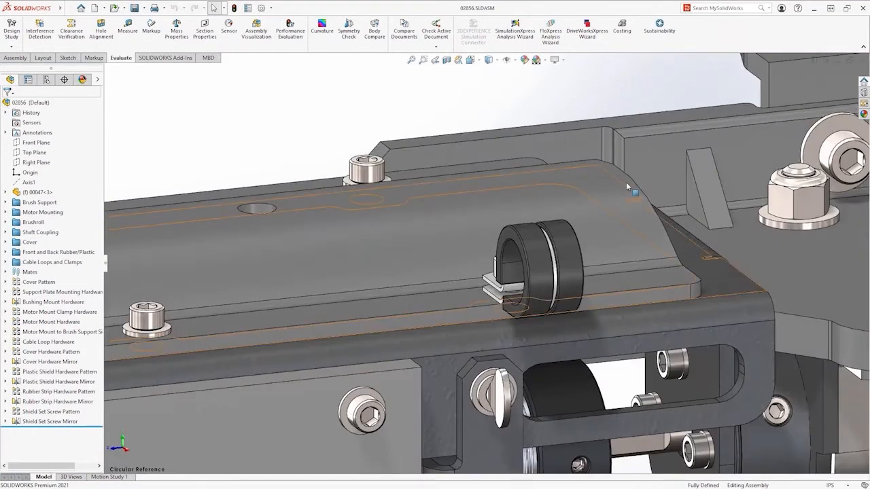
left_click(626, 183)
left_click(564, 140, "ctrl")
right_click(366, 102)
left_click(390, 175)
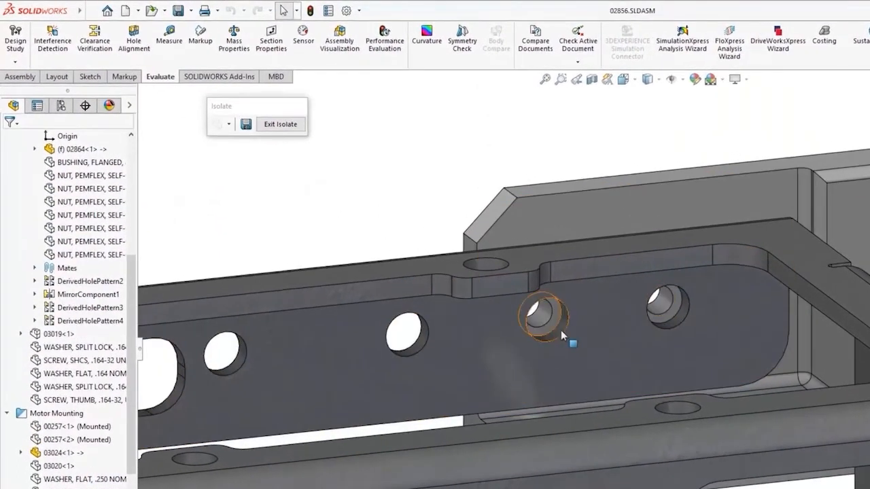
Inspect the two external concentric relations in the position sketch of 02864's H drill holes, and leave without changes
left_click(557, 328)
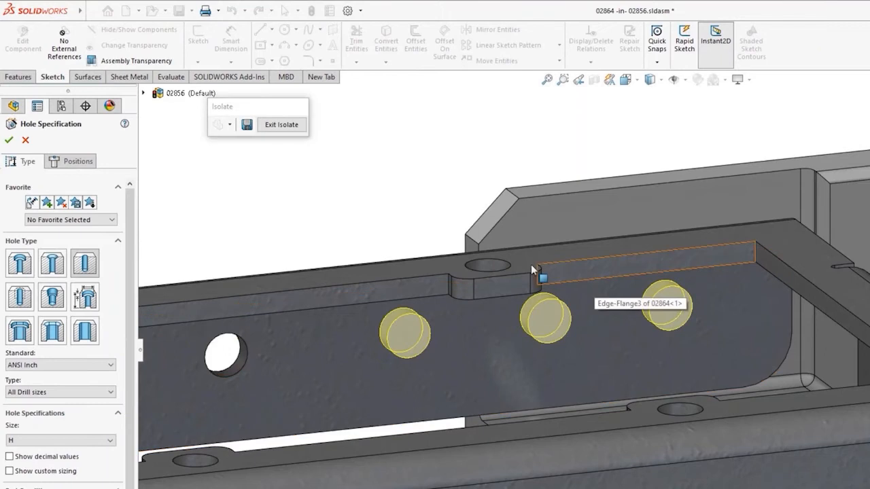
left_click(76, 162)
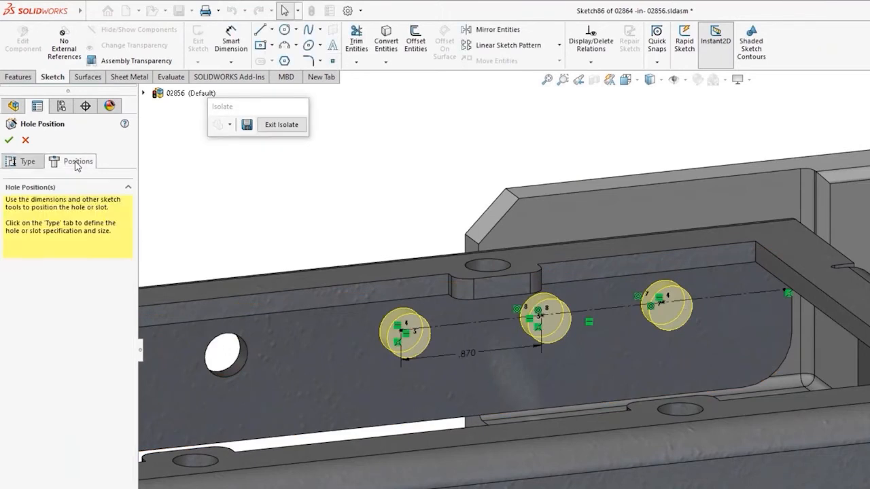
left_click(589, 44)
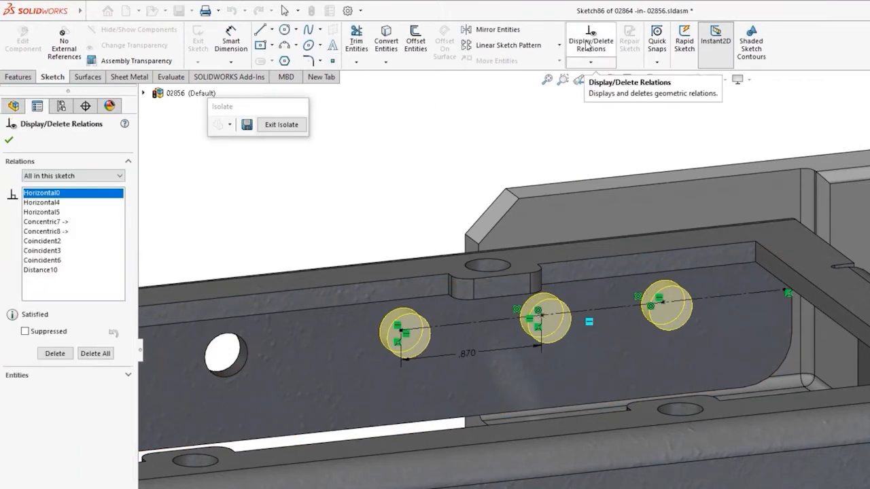
left_click(51, 224)
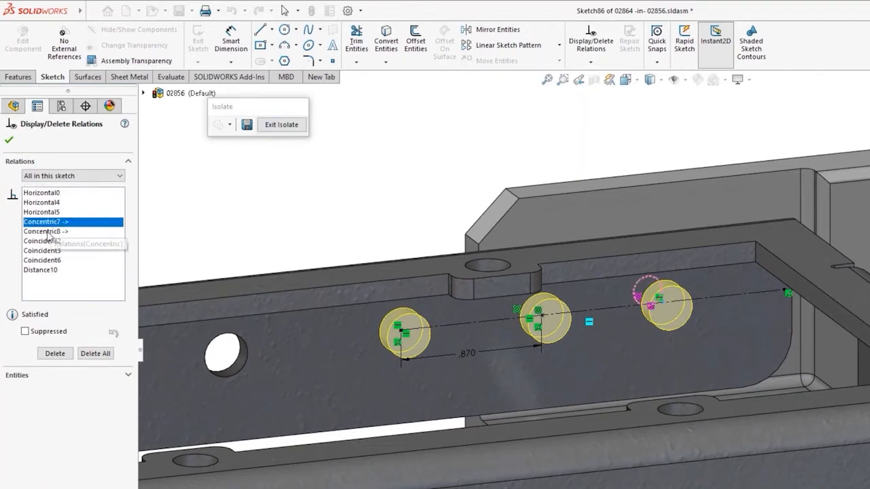
left_click(46, 232)
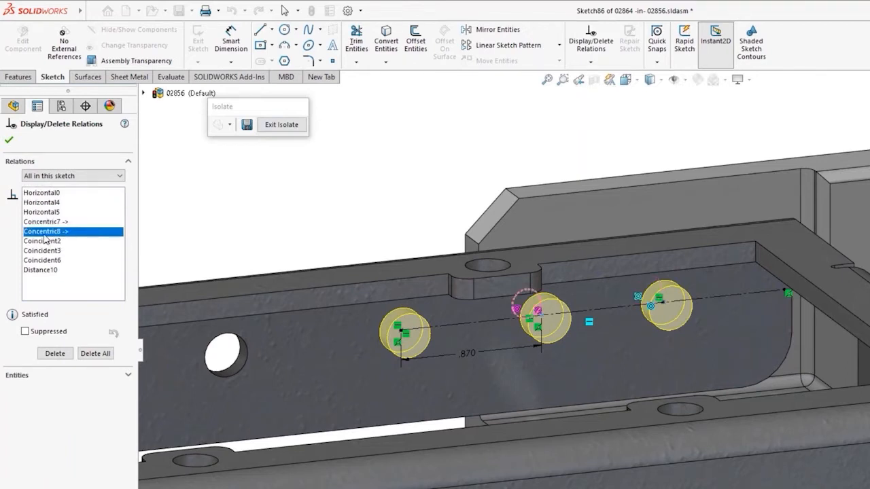
left_click(9, 140)
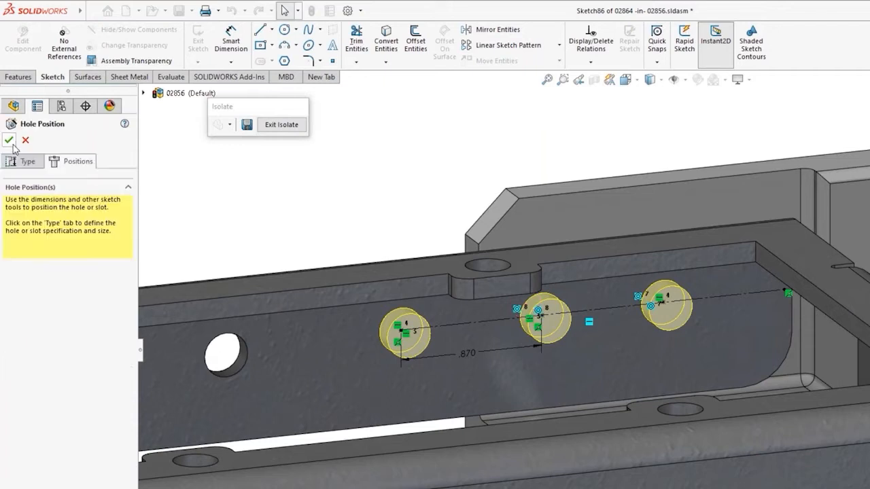
left_click(25, 140)
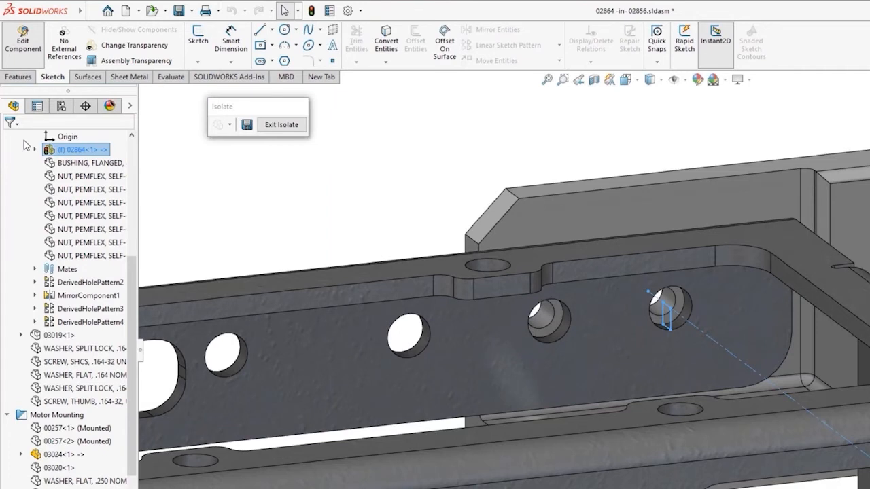
key("Escape")
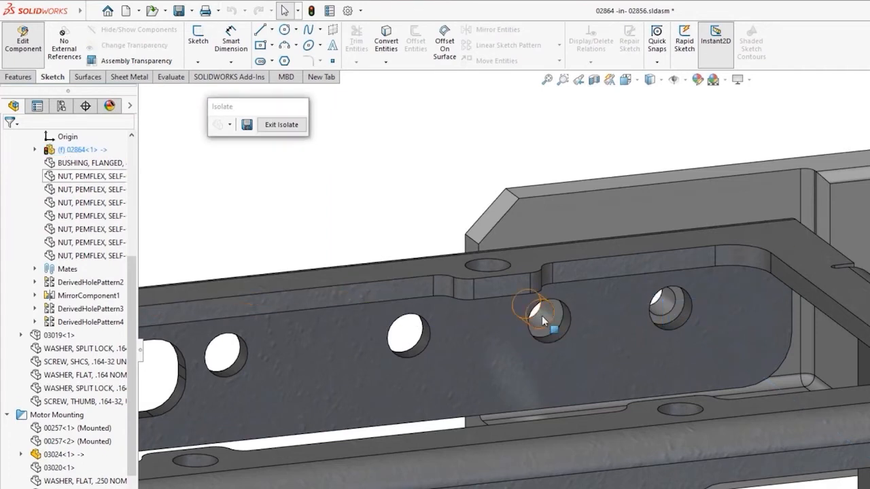
Delete the external relations Concentric1 and Concentric2 from the position sketch of 03024's #8 clearance holes
left_click(542, 315)
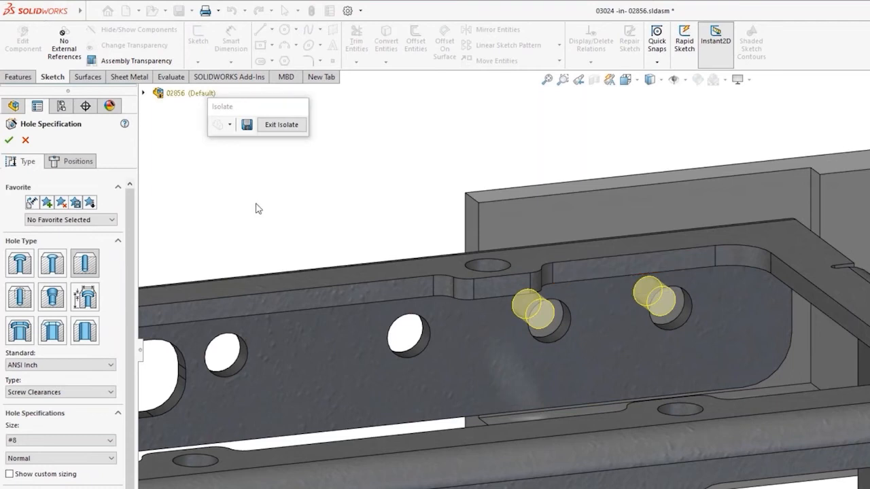
left_click(78, 163)
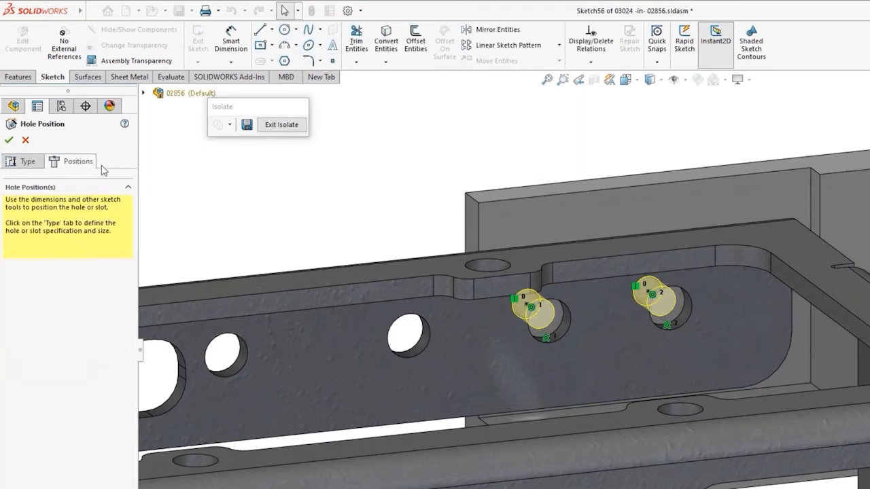
left_click(597, 49)
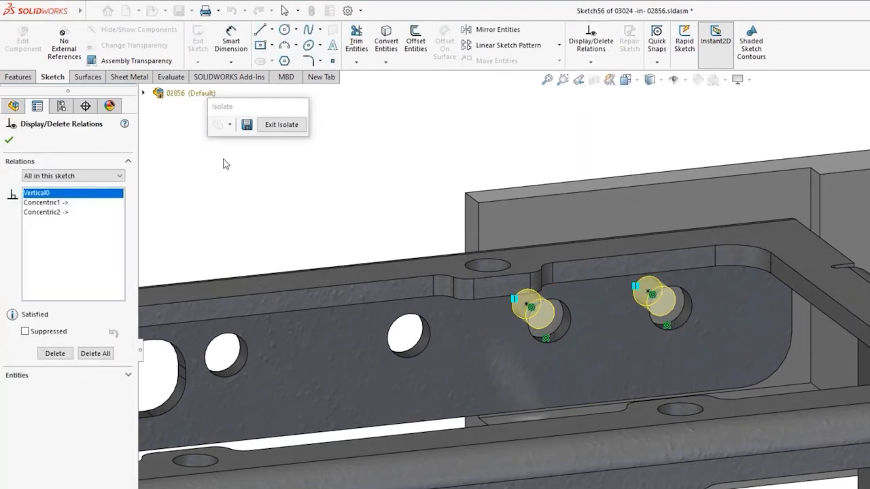
left_click(57, 203)
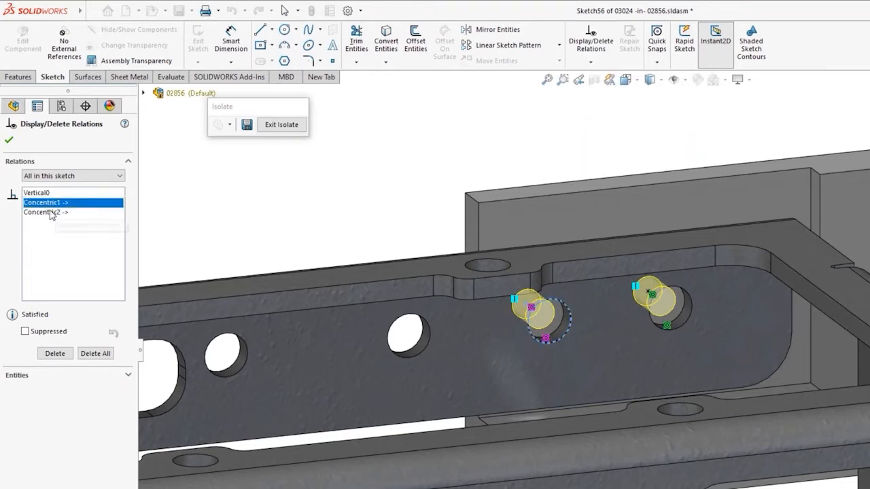
left_click(50, 212)
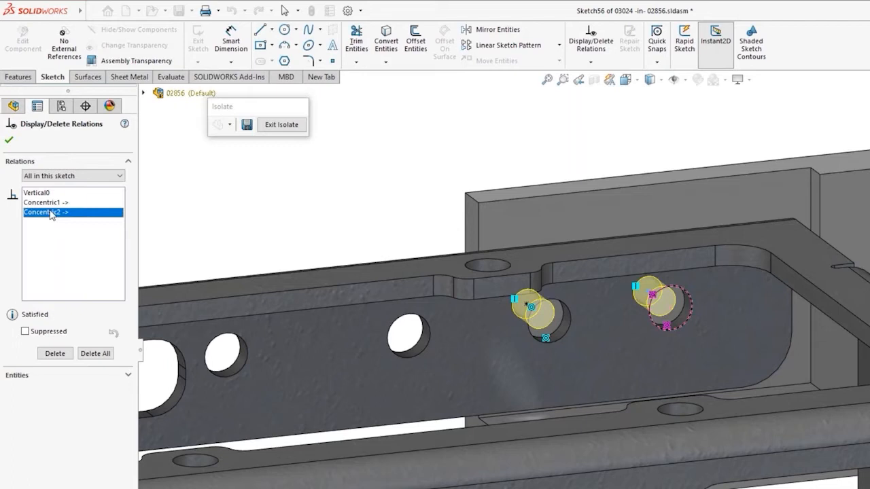
key("Delete")
left_click(57, 204)
key("Delete")
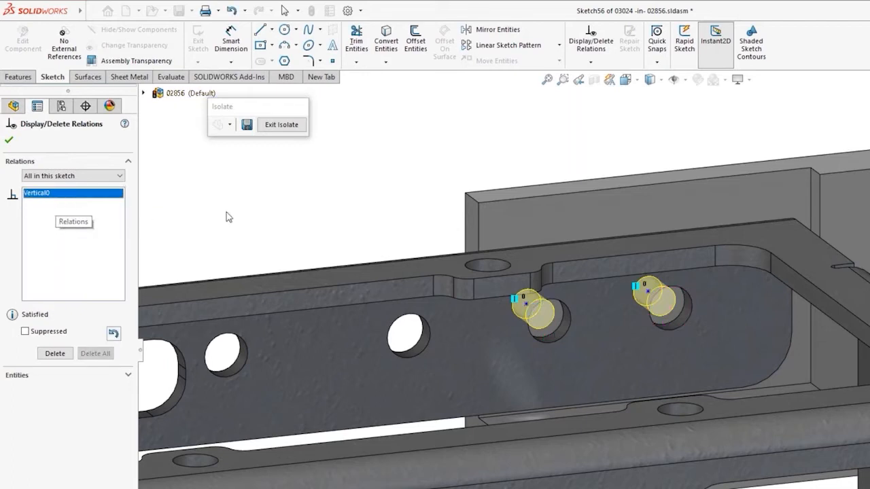
key("Escape")
Dimension the first clearance-hole point horizontally from the plate's vertical edge, and dimension the horizontal spacing between the two hole points
key("s")
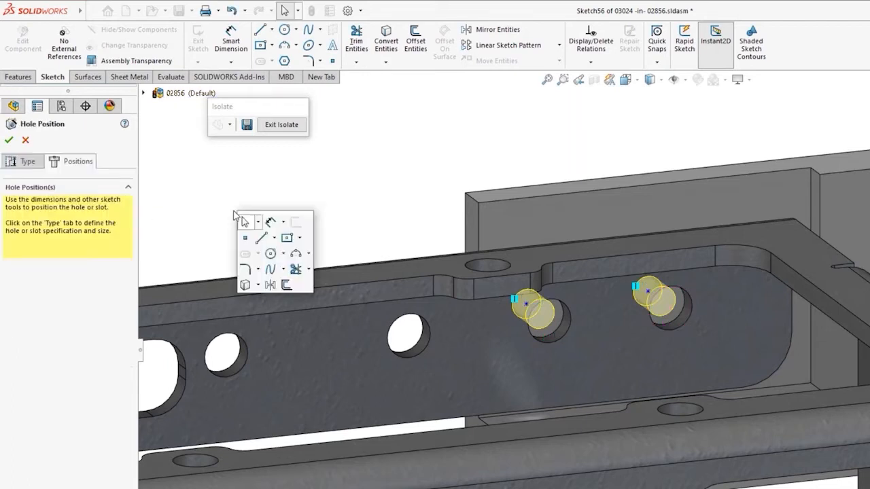
left_click(289, 233)
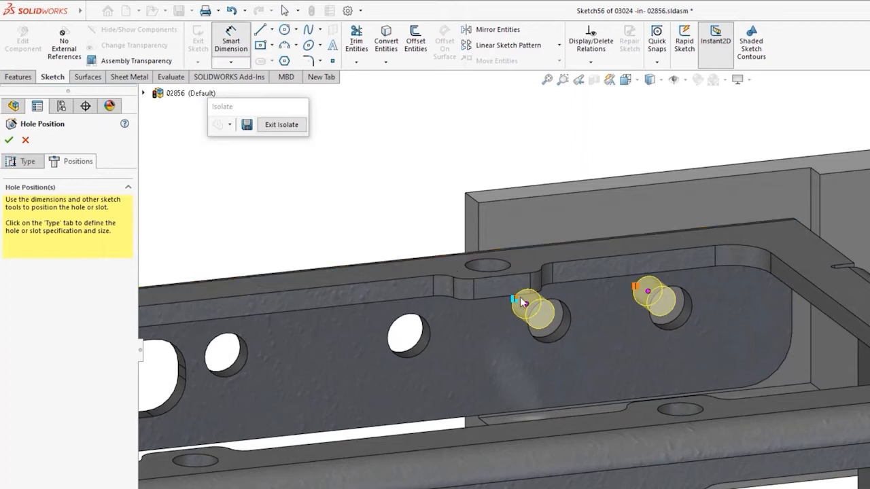
left_click(521, 299)
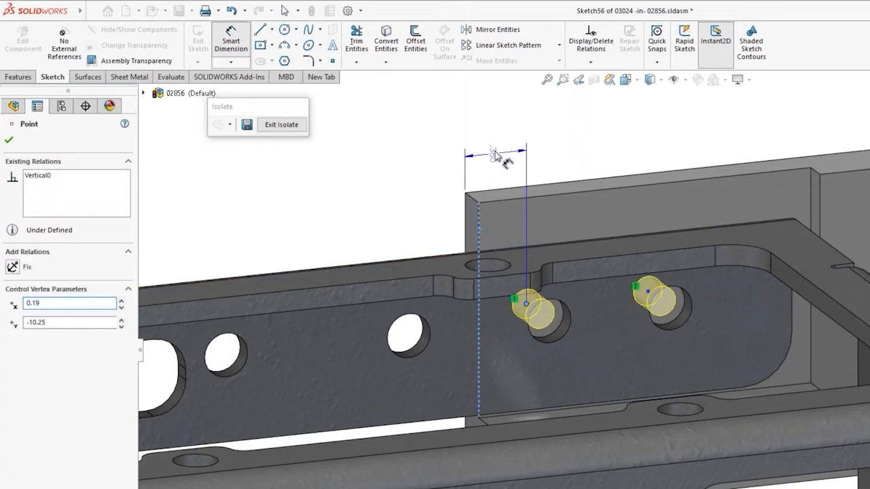
left_click(504, 164)
left_click(445, 133)
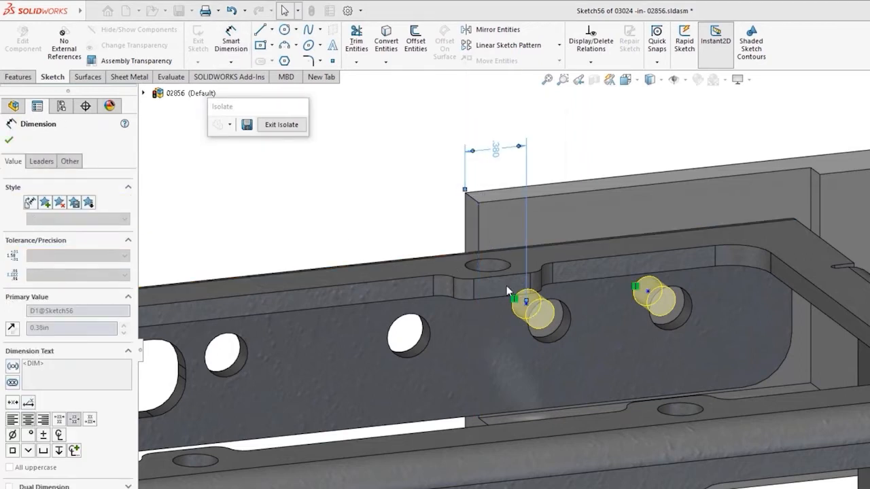
left_click(526, 301)
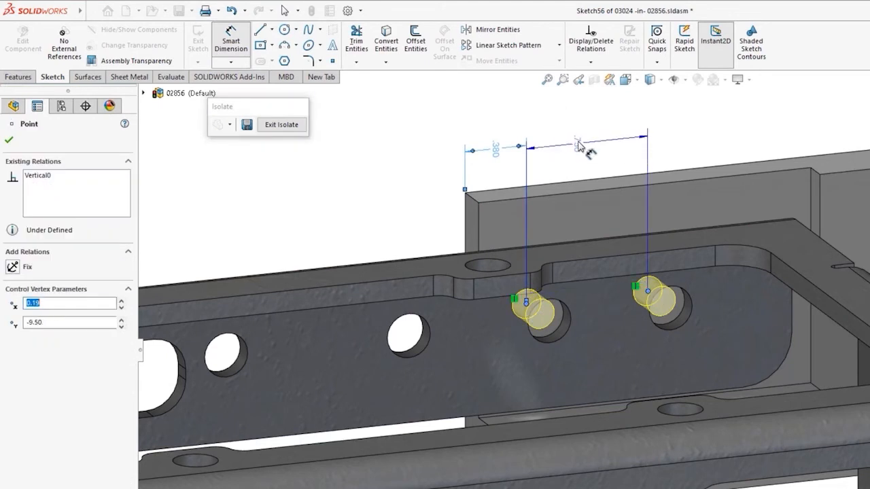
left_click(571, 141)
left_click(527, 124)
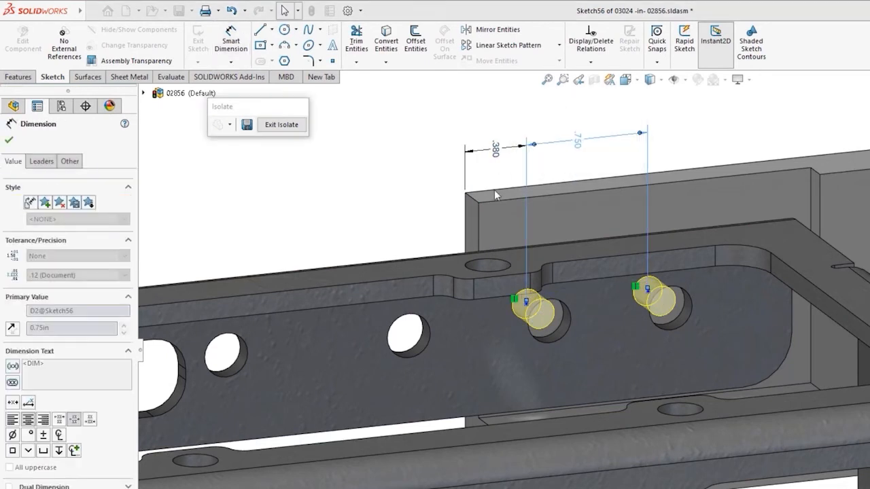
Dimension the first hole point's vertical distance from the plate's upper edge and leave the dimension tool
left_click(468, 269)
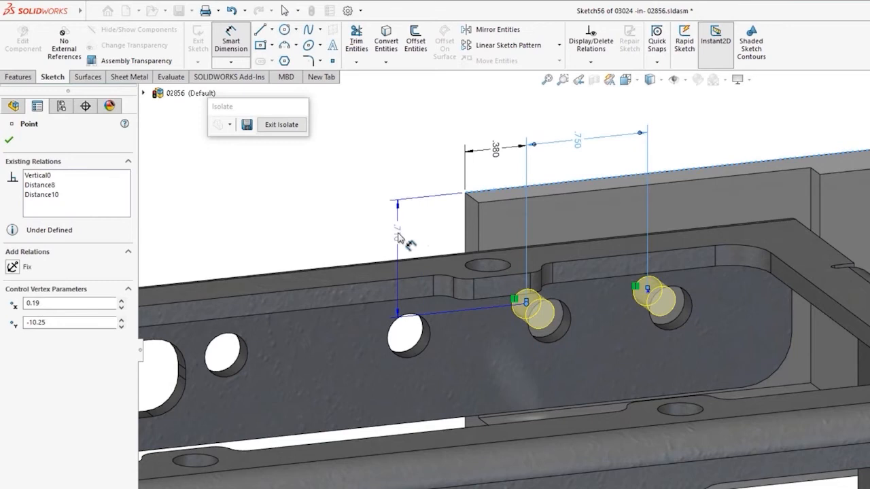
left_click(399, 235)
left_click(346, 215)
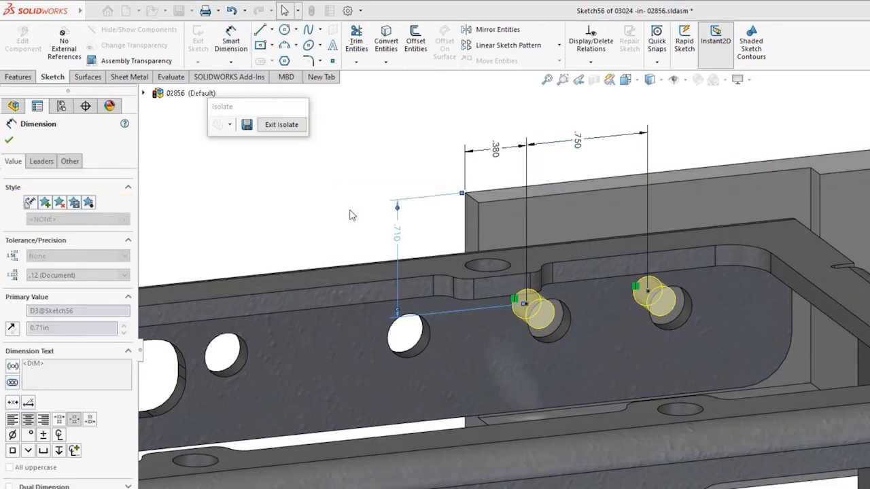
key("Escape")
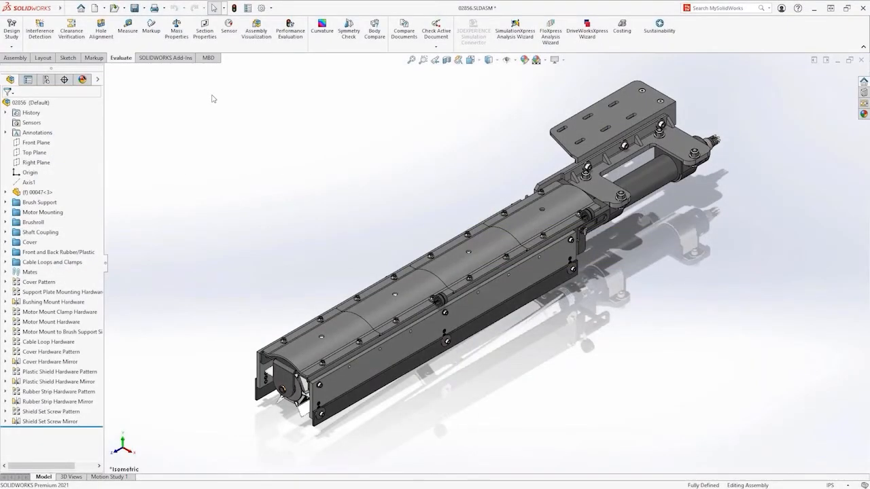
Start a Defeature of assembly 02856 with the Silhouette method and add the long side shields and their lower strips as a Bounding Box group
left_click(15, 58)
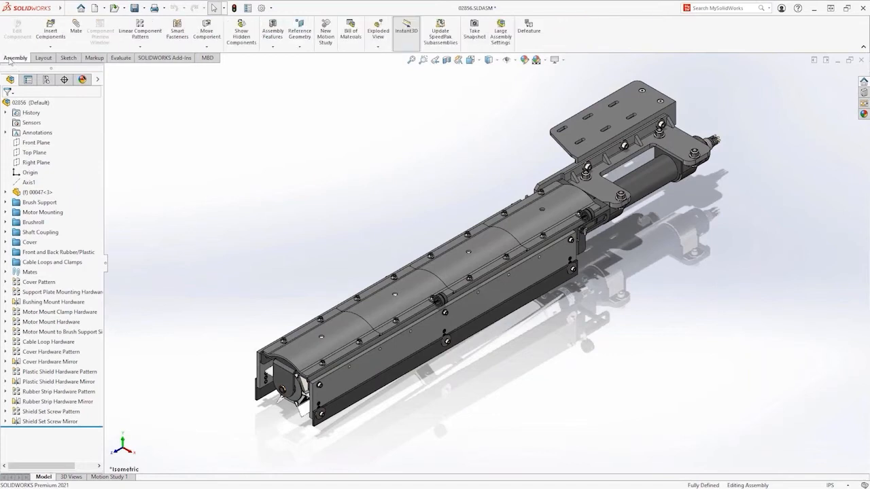
left_click(528, 32)
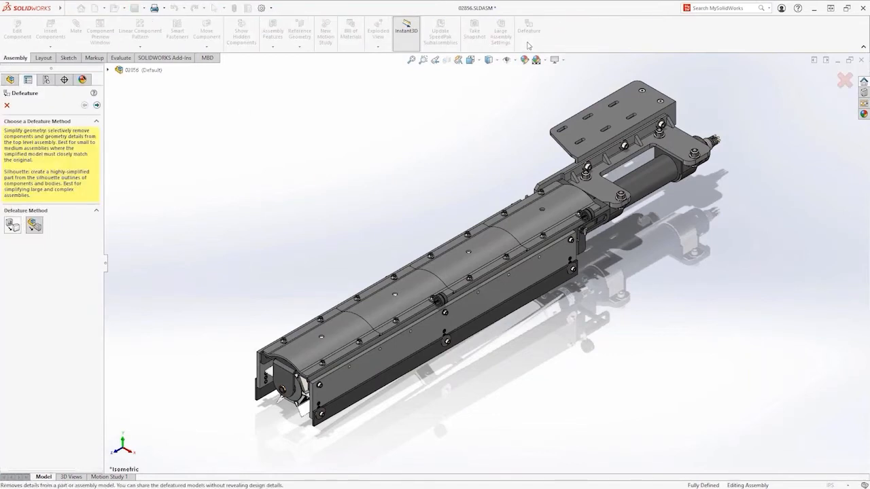
left_click(97, 105)
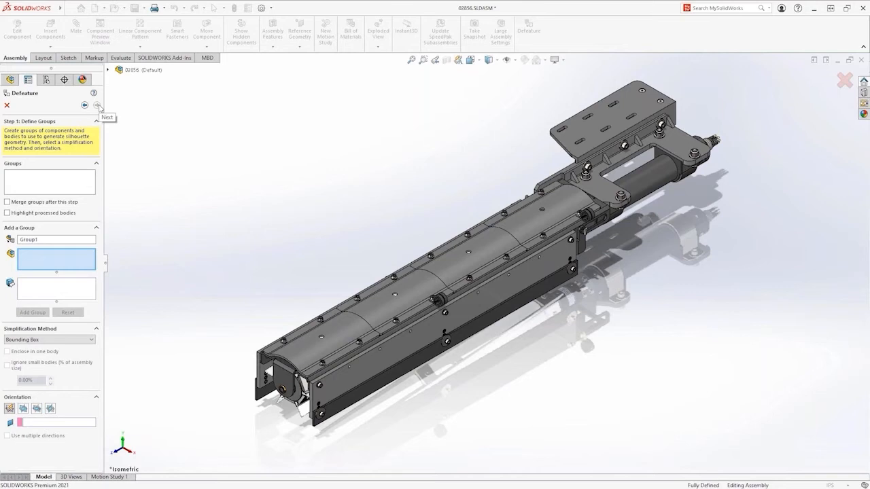
left_click(262, 371)
left_click(270, 399)
left_click(343, 388)
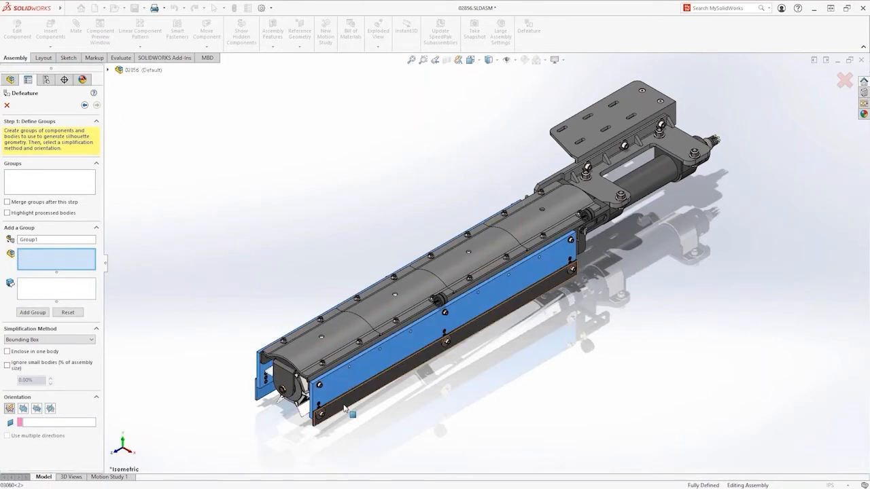
left_click(345, 405)
left_click(34, 312)
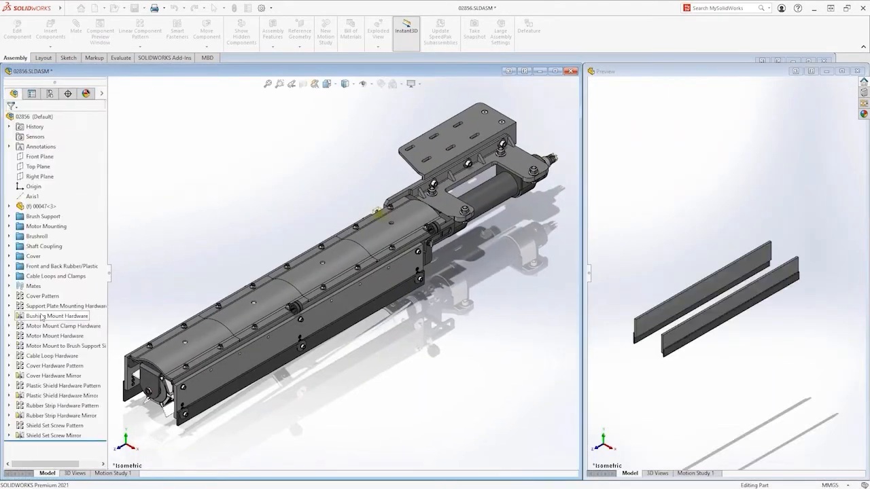
Add the motor 00047 as a silhouette group simplified with the Cylinder method
left_click(489, 192)
left_click(77, 353)
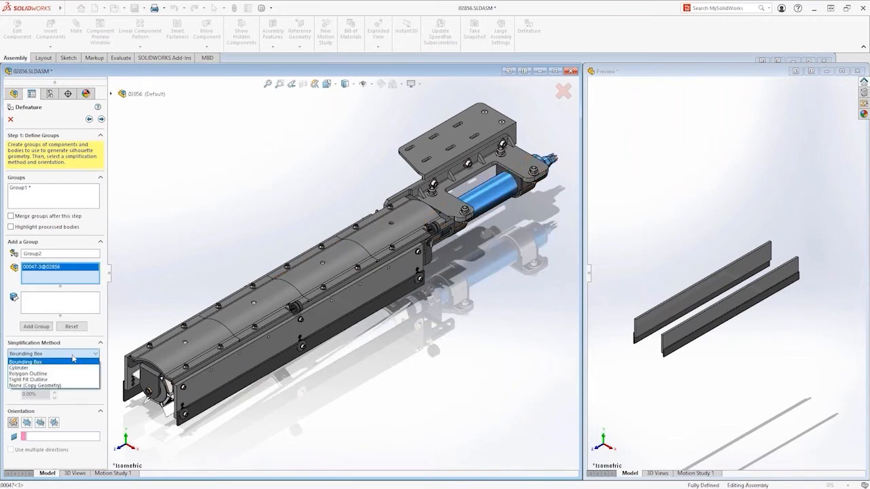
left_click(61, 361)
left_click(41, 327)
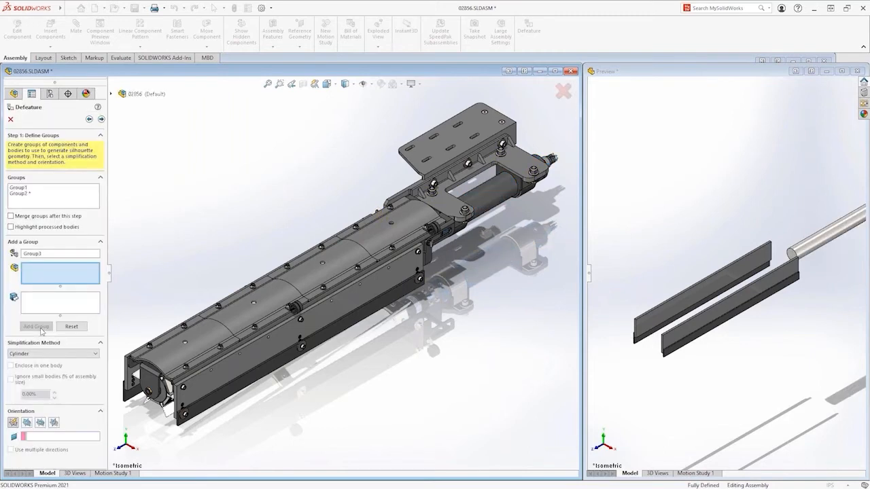
Add brushroll subassembly 02756 as a Polygon Outline group, enclosed in one body and oriented to the Front Plane
left_click(111, 95)
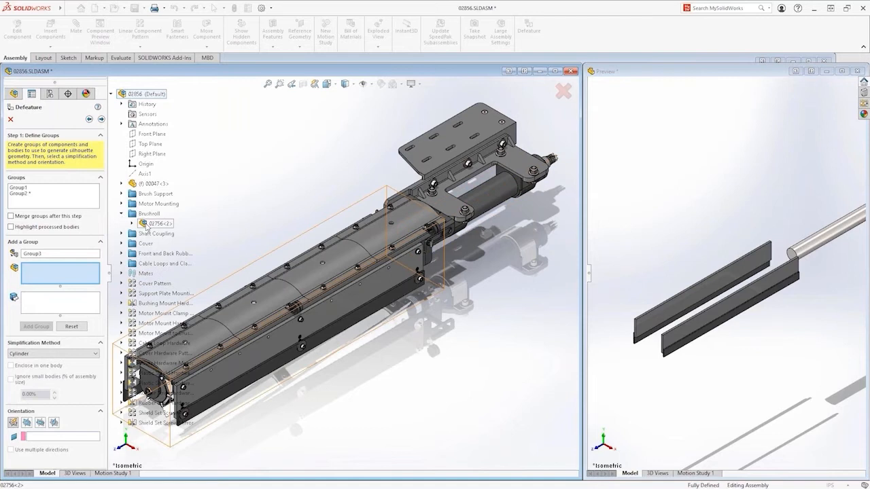
left_click(146, 225)
left_click(113, 95)
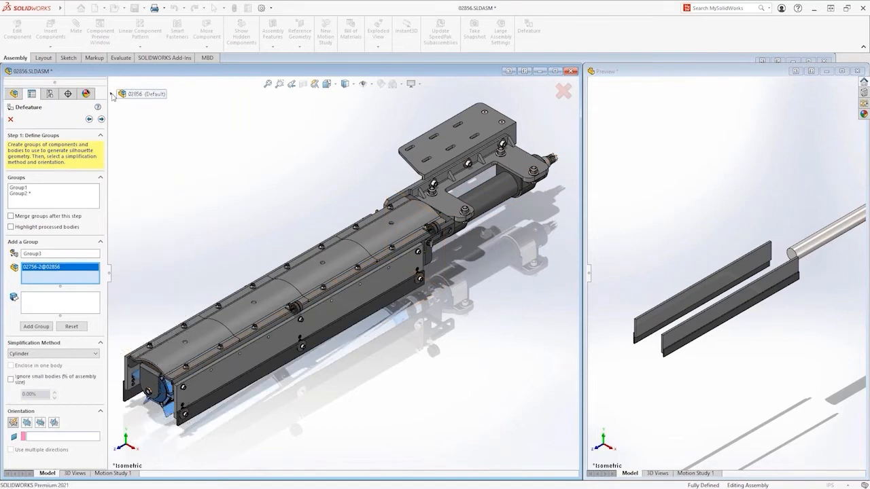
left_click(49, 354)
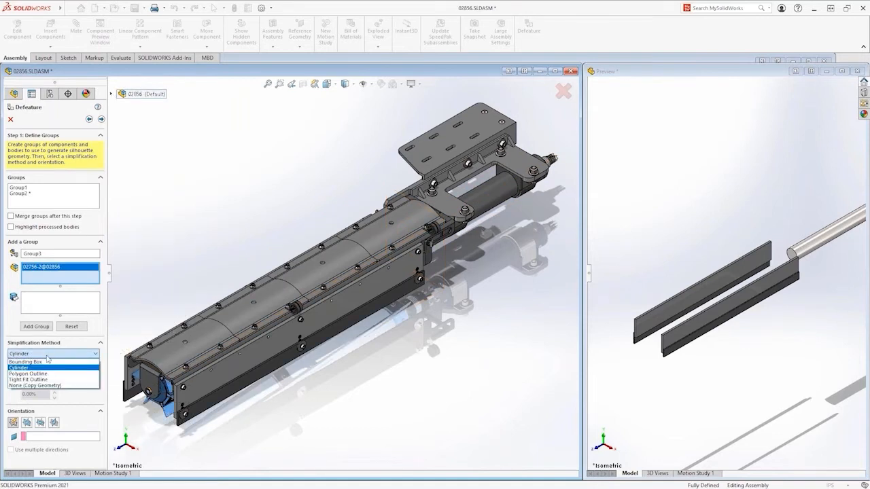
left_click(46, 374)
left_click(24, 367)
left_click(26, 422)
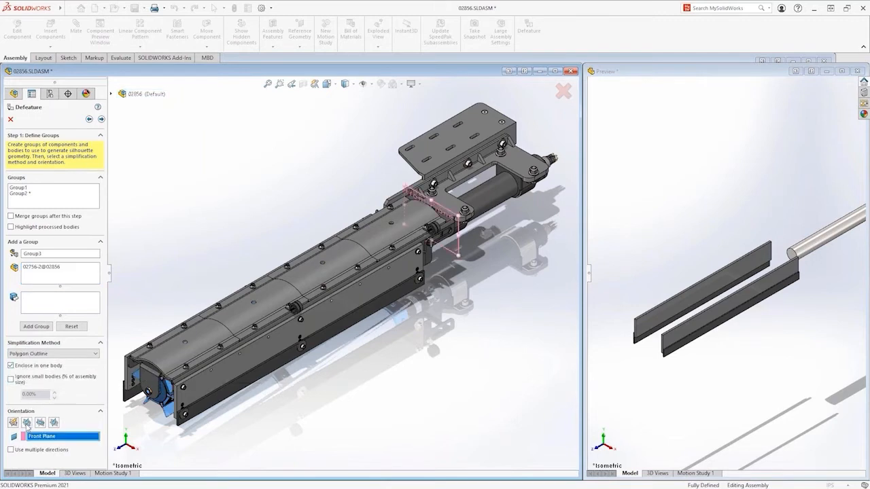
left_click(36, 327)
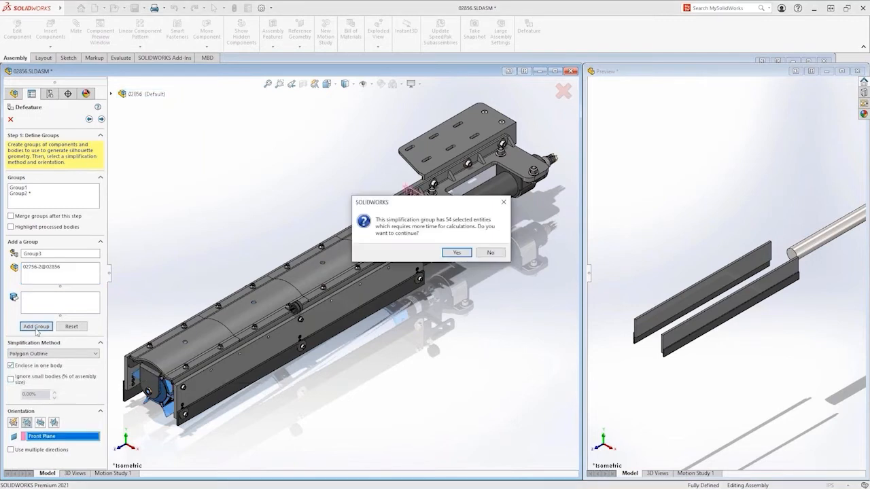
left_click(456, 253)
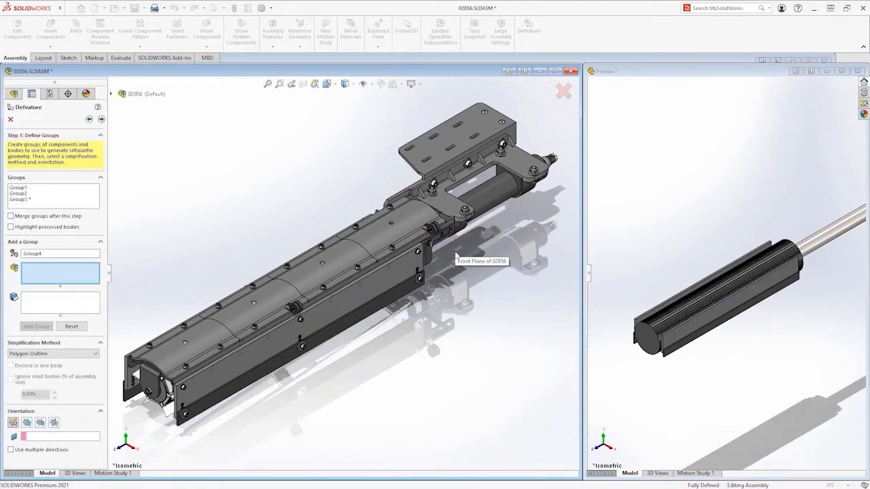
Add the four curved 03037 covers as a Tight Fit Outline group, enclosed in one body and oriented to the Front Plane
left_click(198, 335)
left_click(265, 299)
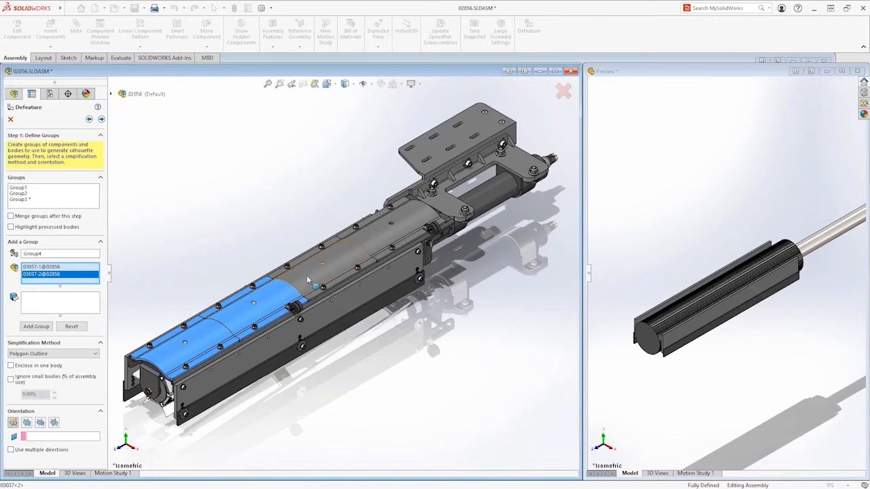
left_click(319, 270)
left_click(365, 246)
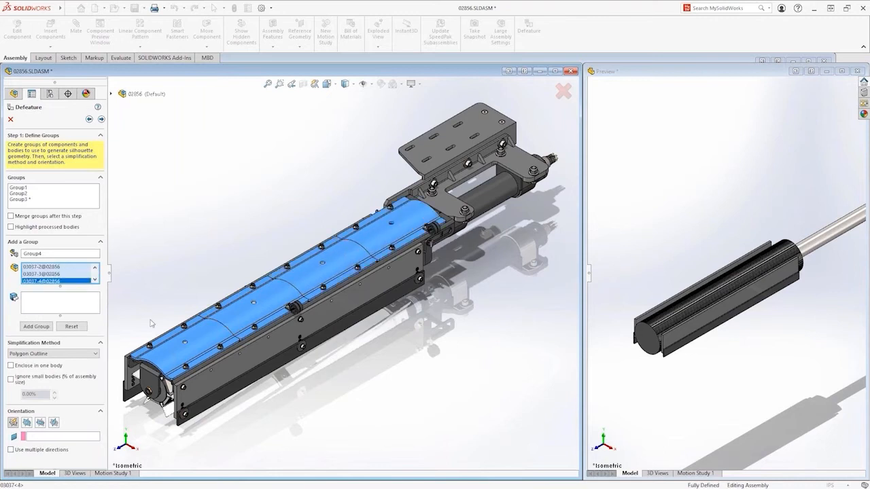
left_click(78, 353)
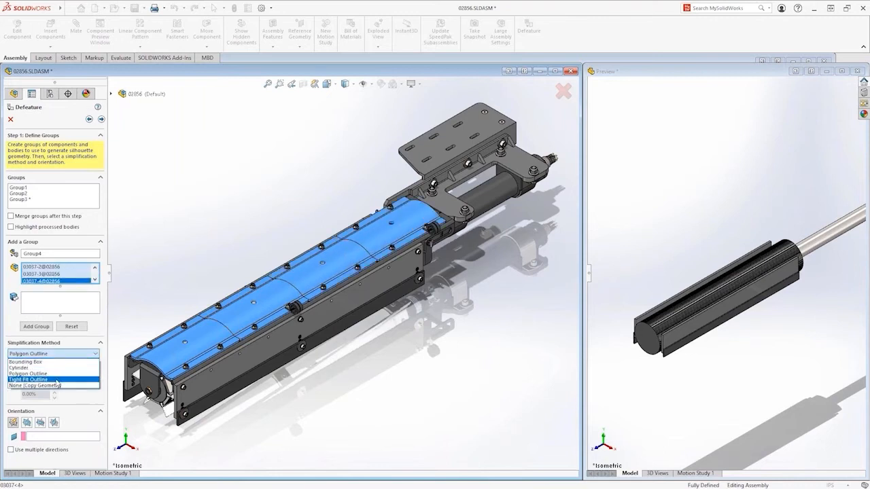
left_click(58, 383)
left_click(39, 372)
left_click(26, 439)
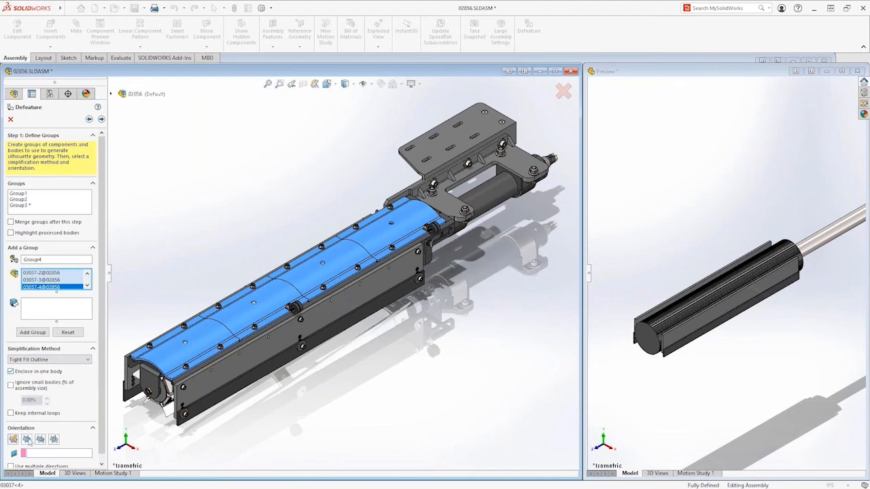
left_click(36, 333)
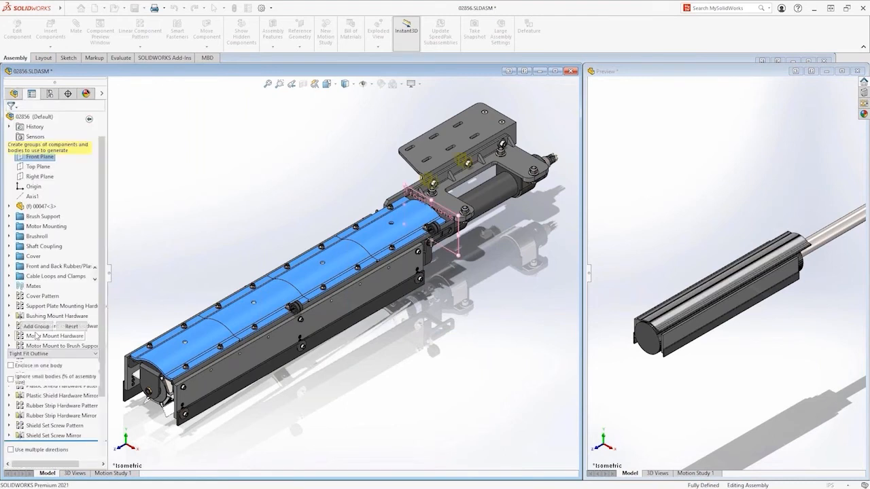
Add the two 00257 motor clamps as a Tight Fit Outline group oriented to the Front Plane
middle_click_drag(378, 380, 307, 378)
left_click(426, 324)
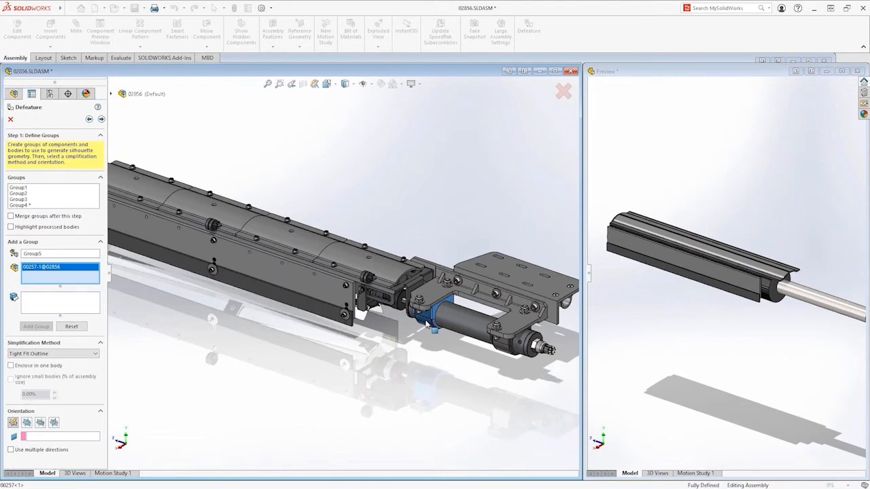
left_click(504, 343)
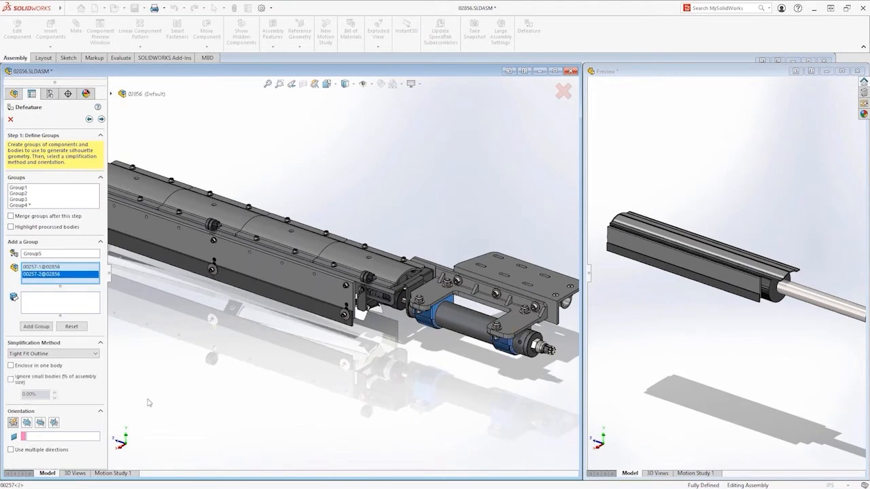
left_click(27, 422)
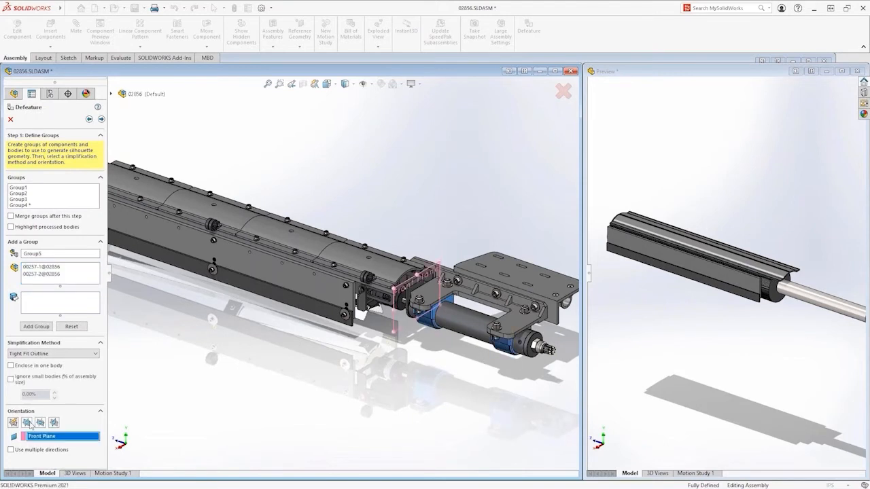
left_click(45, 331)
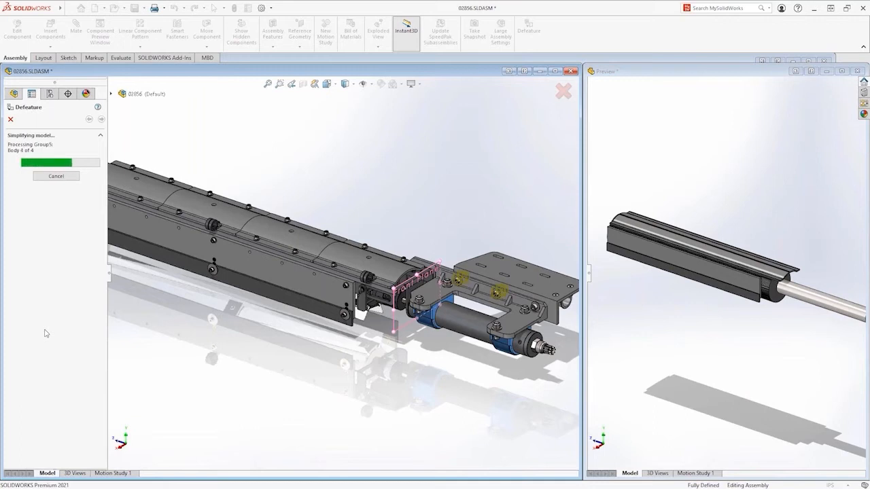
Add mounting parts 03024 and 03020 as a group with the simplification method None (Copy Geometry)
middle_click_drag(487, 379, 368, 337)
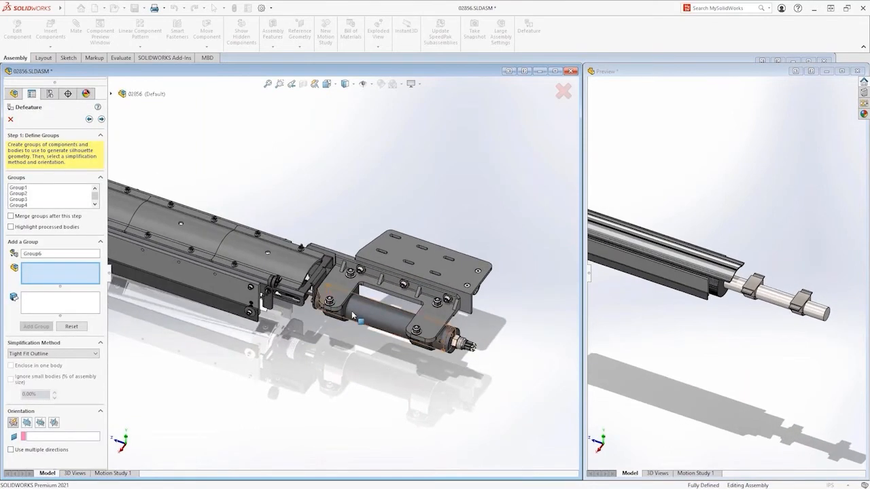
left_click(367, 332)
left_click(349, 280)
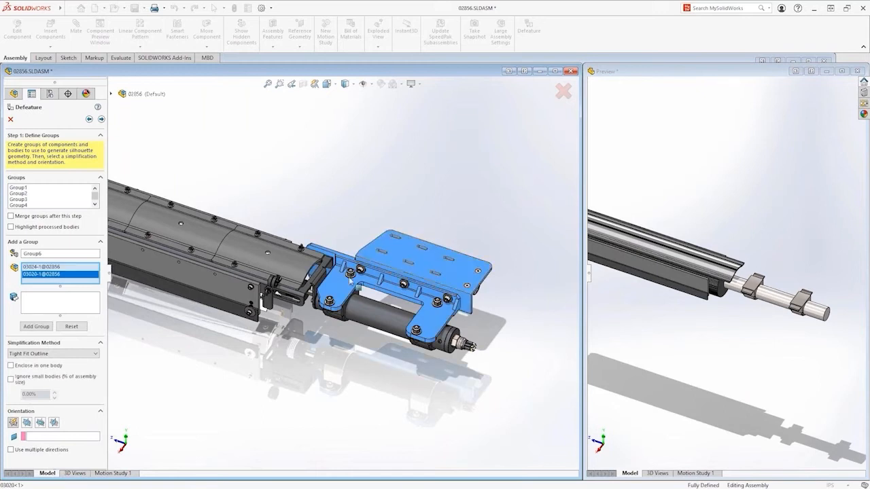
left_click(95, 353)
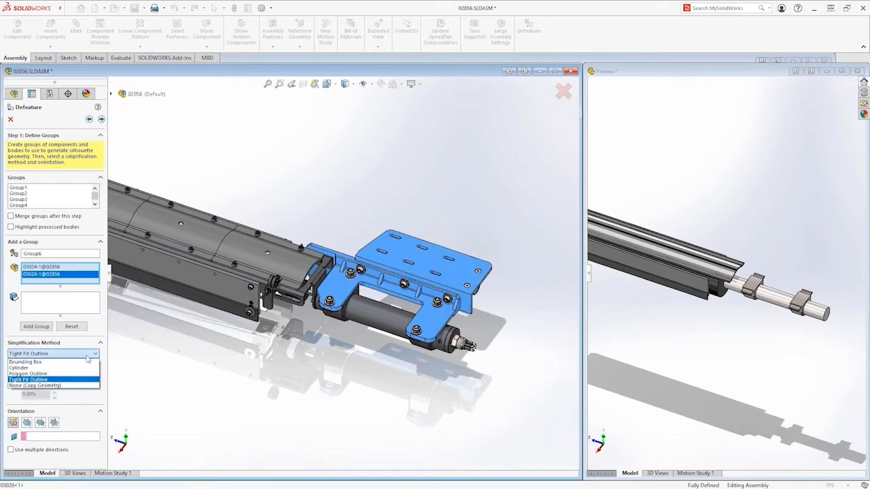
left_click(66, 386)
left_click(38, 331)
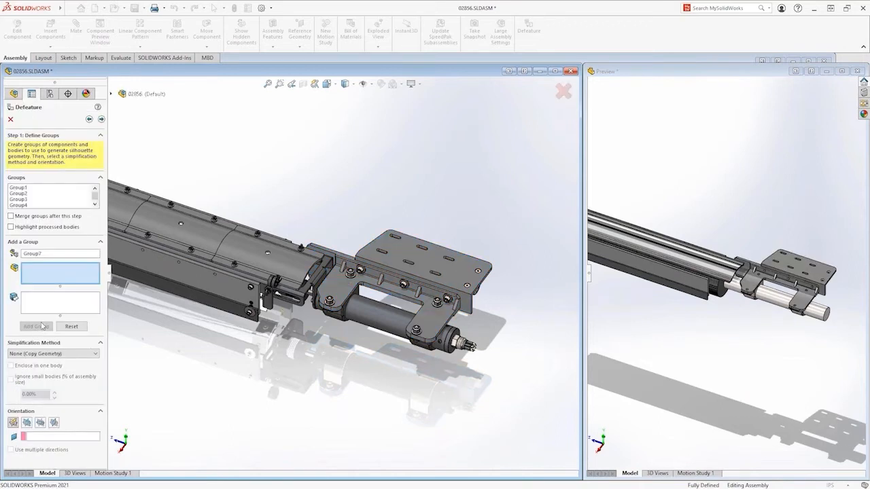
Complete the Defeature of assembly 02856, outputting the simplified model as a new configuration without top-level reference geometry
left_click(102, 119)
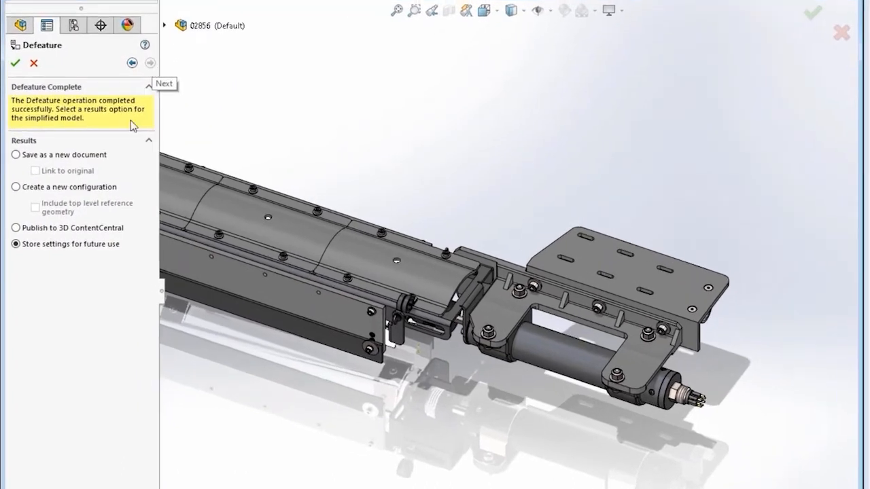
left_click(86, 187)
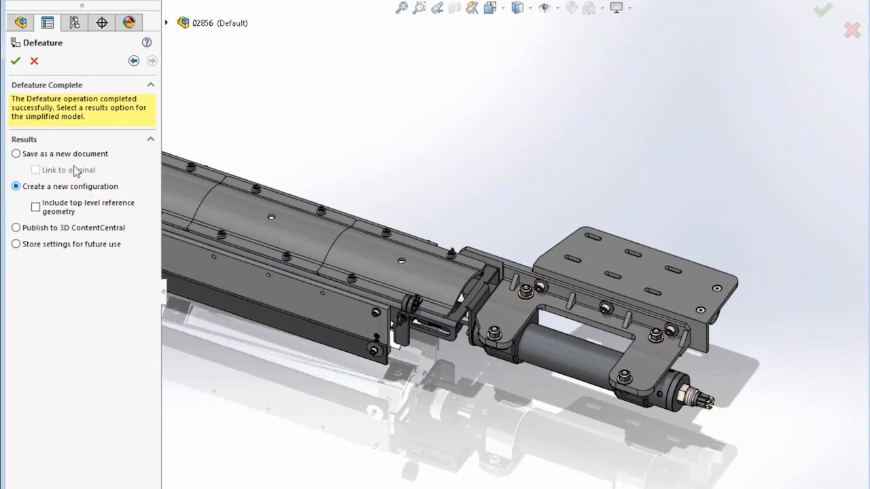
left_click(17, 62)
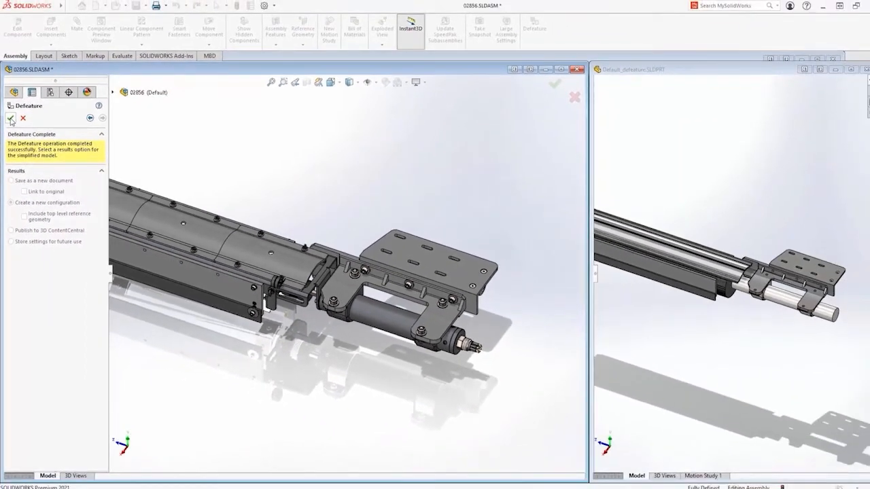
left_click(11, 119)
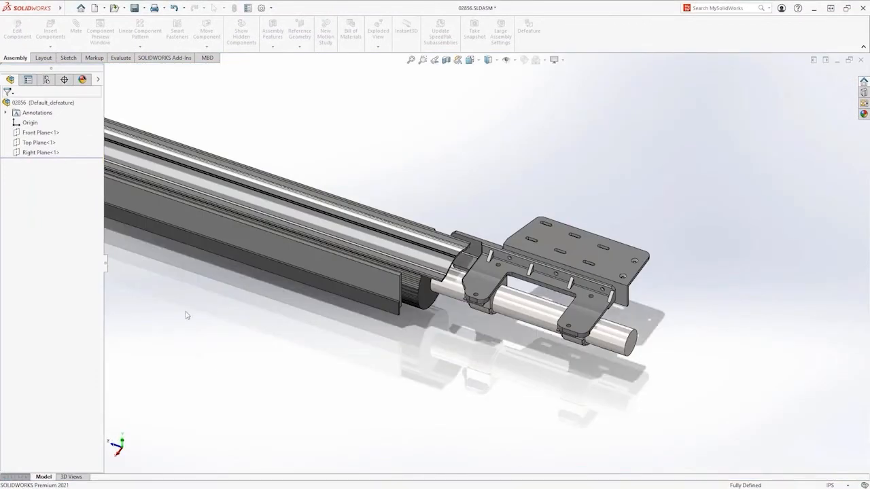
Inspect the simplified model from another angle and reactivate the Default configuration of assembly 02856
right_click_drag(217, 363, 239, 335)
middle_click_drag(249, 330, 239, 303)
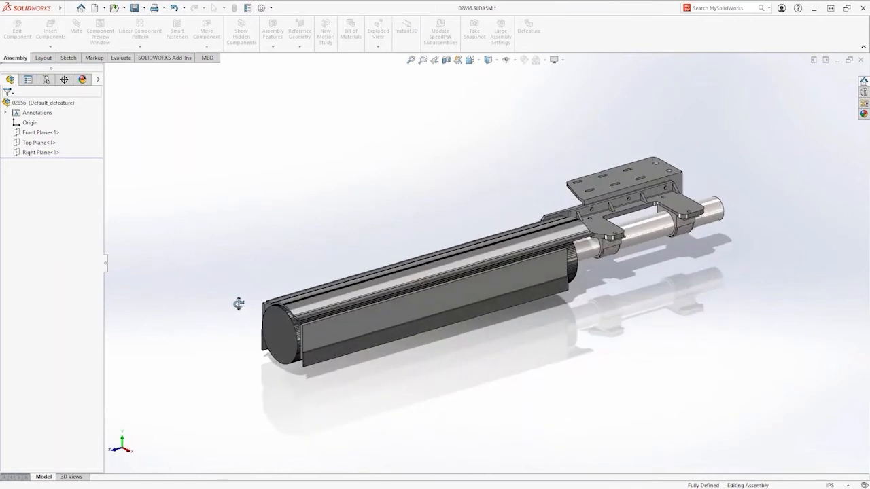
left_click(47, 80)
left_click(16, 120)
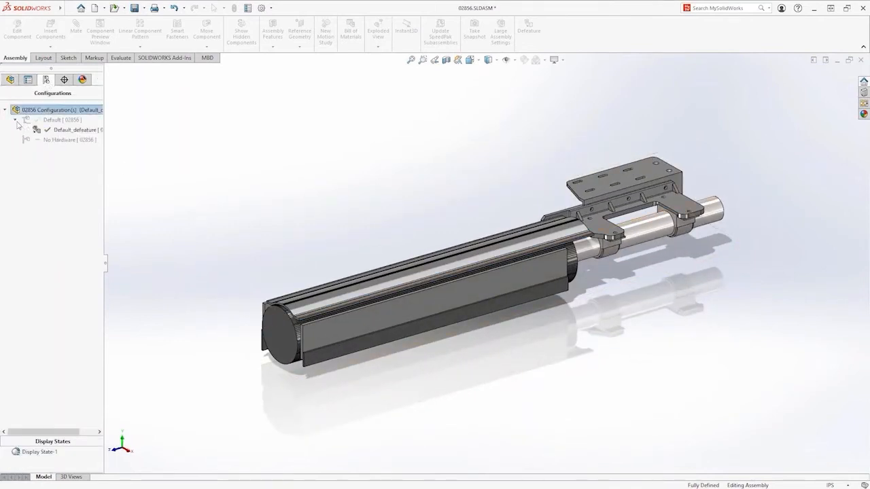
double_click(34, 121)
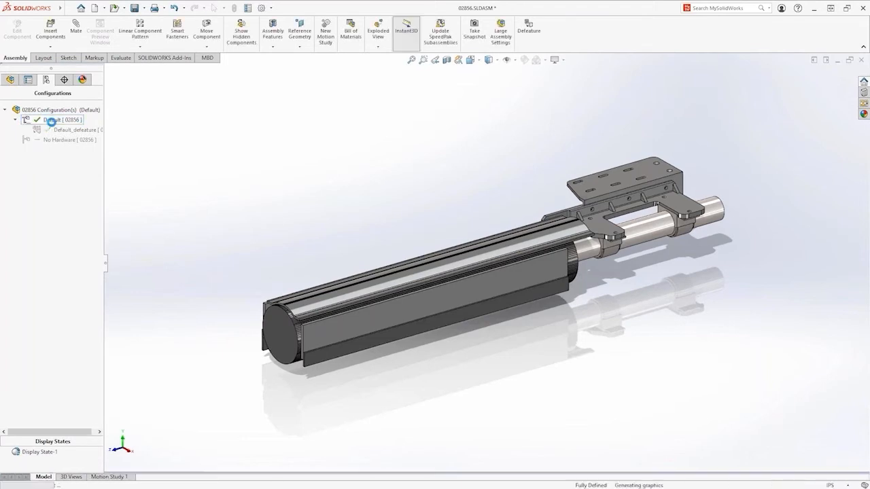
left_click(10, 81)
Switch to assembly 02800 and make the 02856 subassembly in the Auger Brush folder use its defeatured version
key("ctrl+Tab")
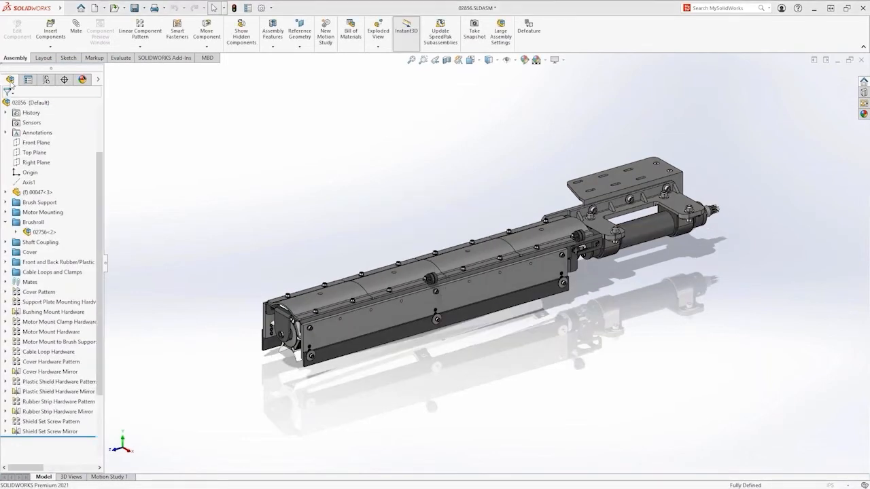
key("ctrl+Tab")
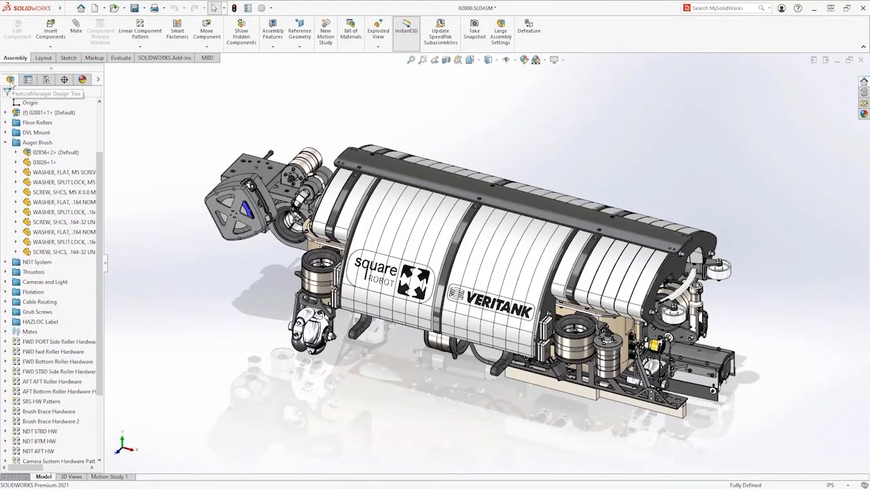
middle_click_drag(612, 410, 327, 250)
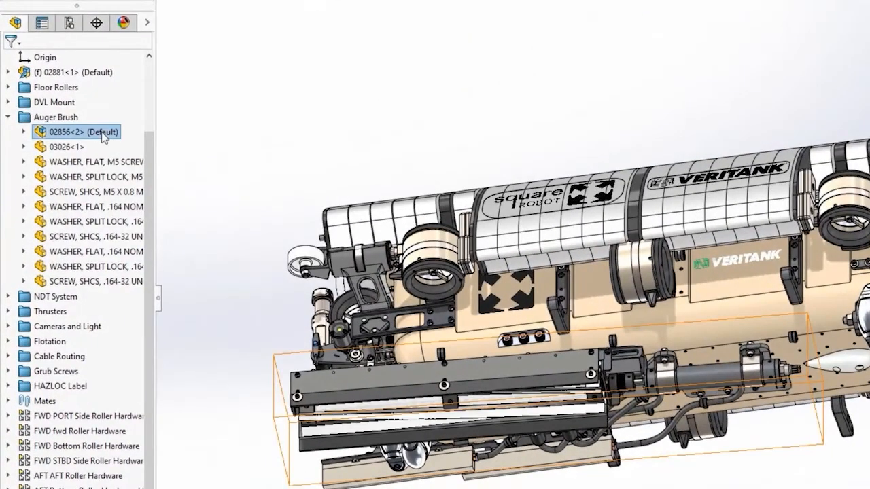
right_click(87, 142)
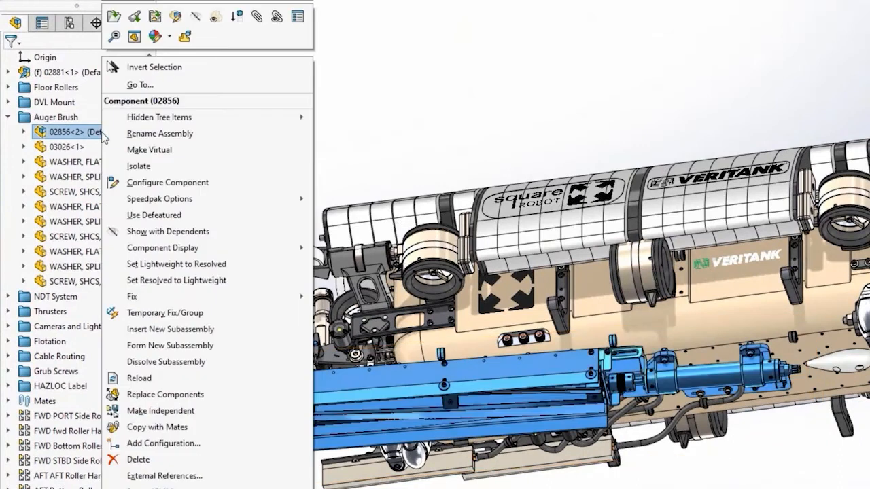
left_click(172, 217)
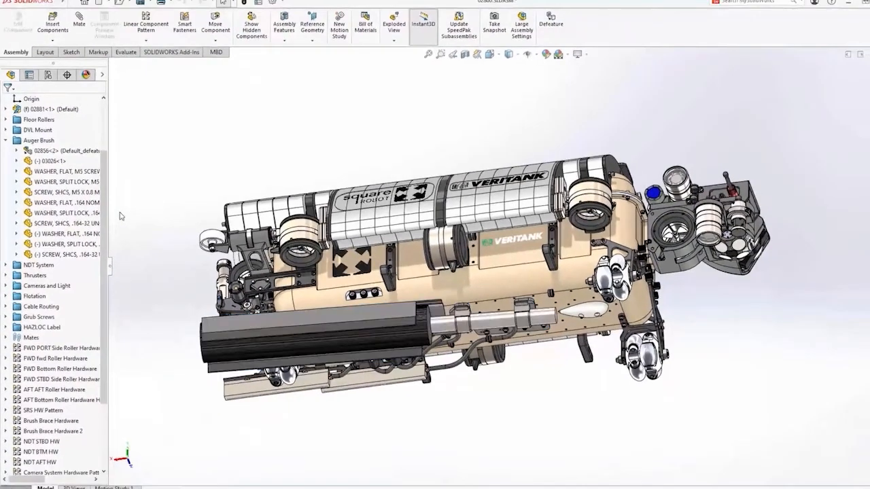
middle_click_drag(131, 221, 289, 367)
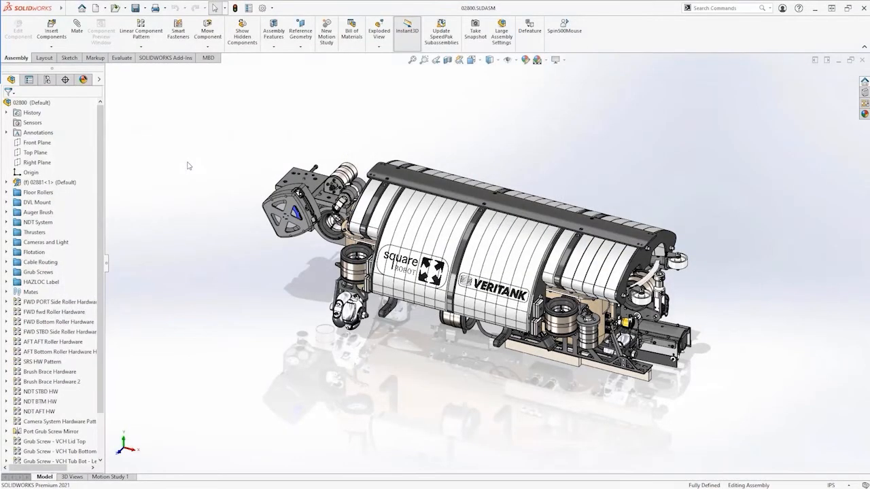
Check the Enhanced graphics performance setting in the Performance system options and accept the options
left_click(262, 8)
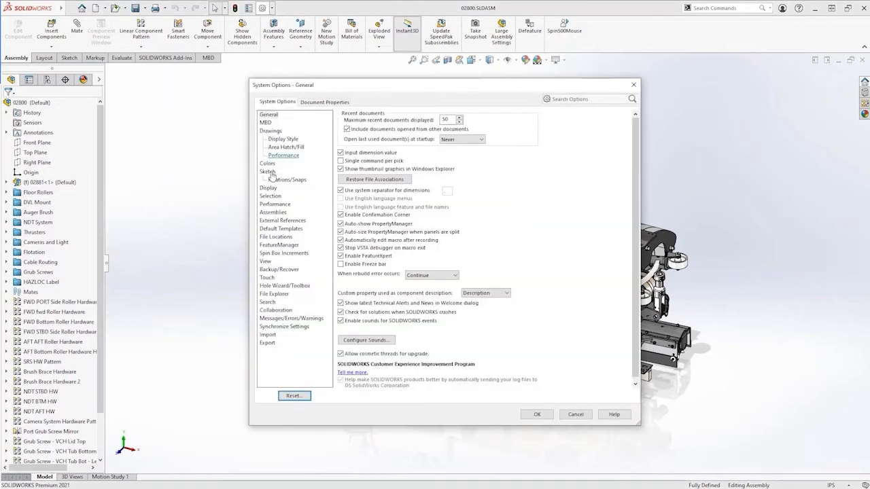
left_click(274, 203)
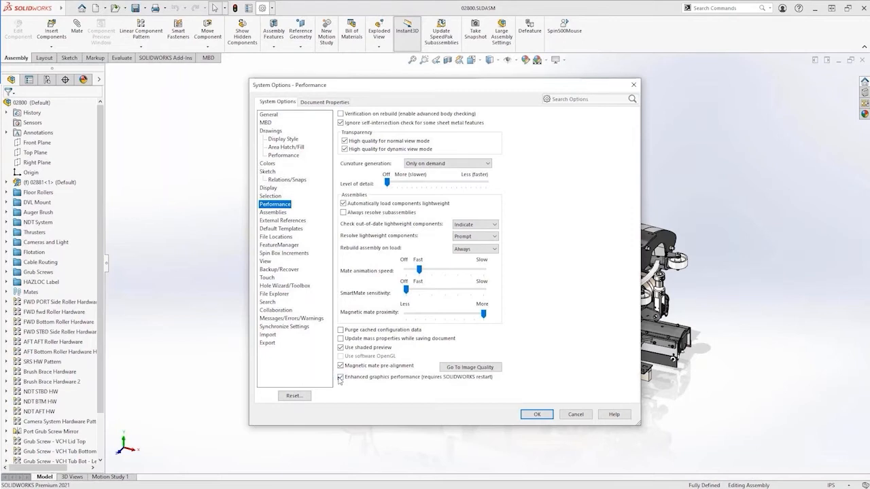
left_click(533, 416)
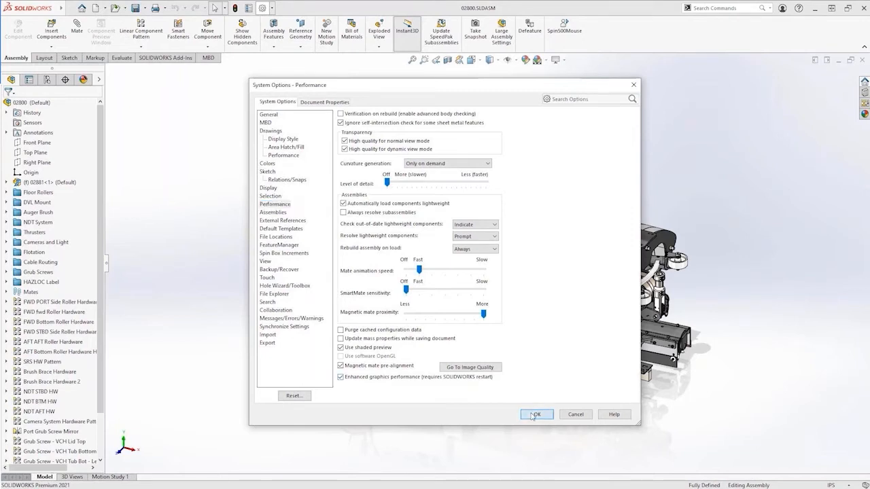
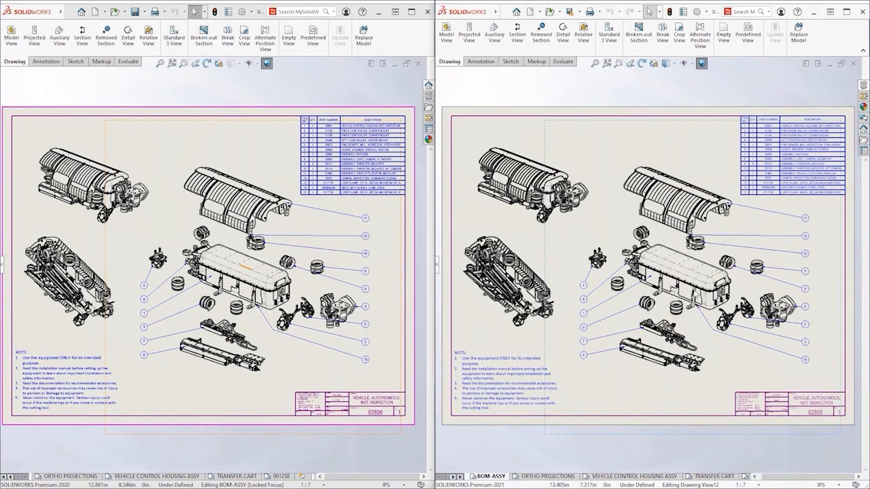
Examine the exploded view, balloons and underside isometric view of the BOM-ASSY sheet in the SOLIDWORKS 2021 drawing window
scroll(693, 290, "down", 9)
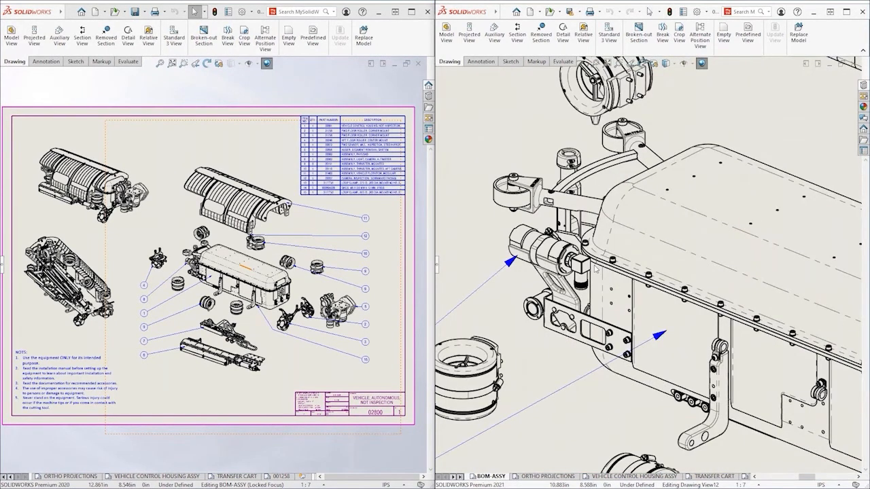
middle_click_drag(614, 395, 582, 198)
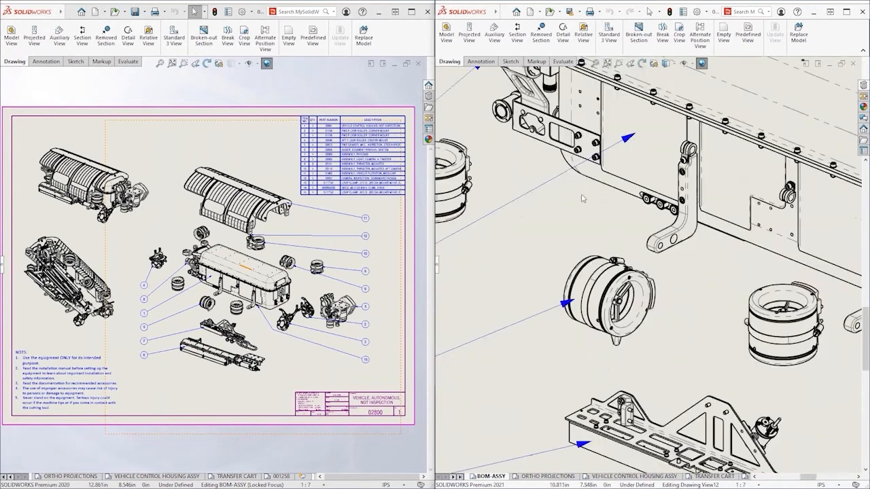
middle_click_drag(520, 246, 864, 241)
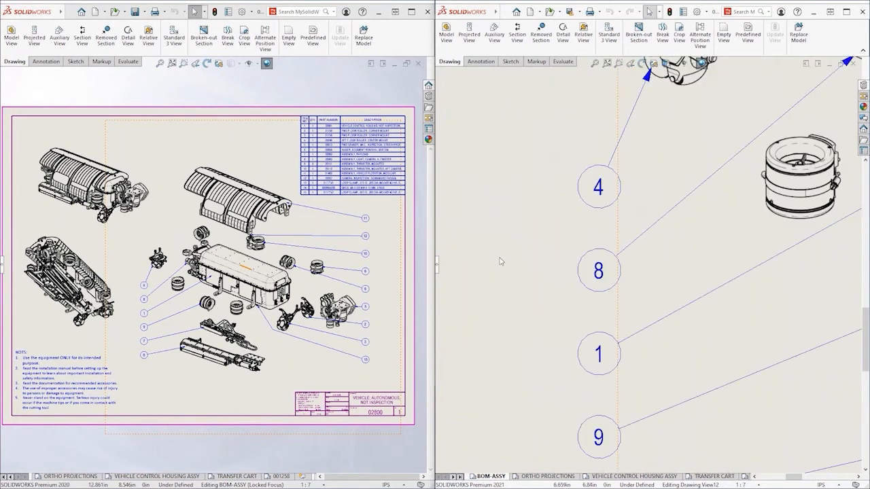
middle_click_drag(501, 260, 839, 262)
middle_click_drag(464, 107, 635, 224)
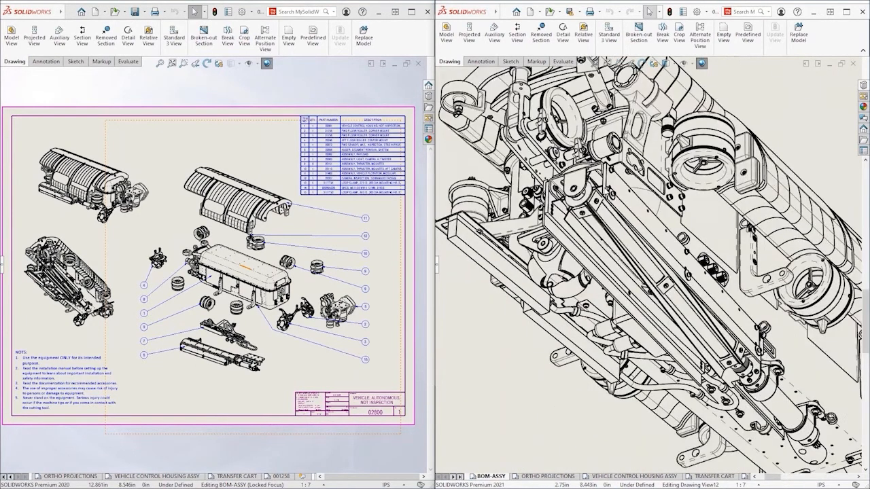
middle_click_drag(605, 189, 633, 239)
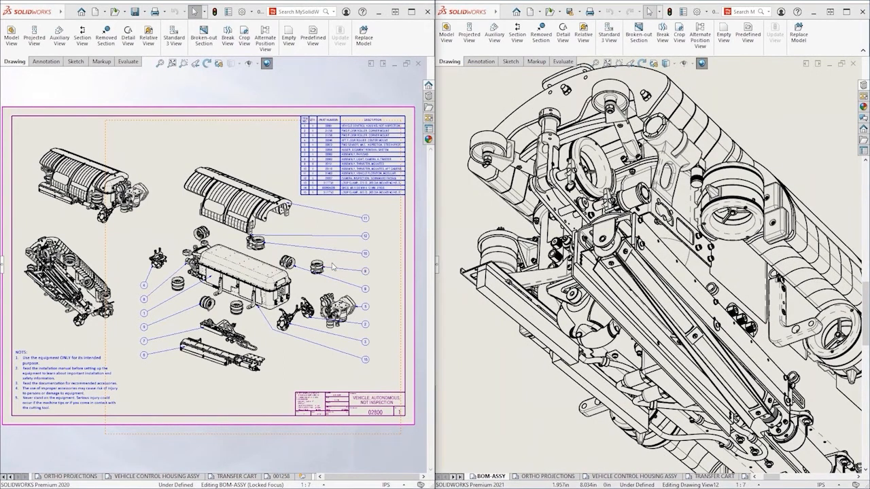
Switch to the SOLIDWORKS 2020 window and examine the same BOM-ASSY views, comparing the assembled isometric view in both versions
scroll(332, 256, "down", 1)
scroll(332, 256, "down", 2)
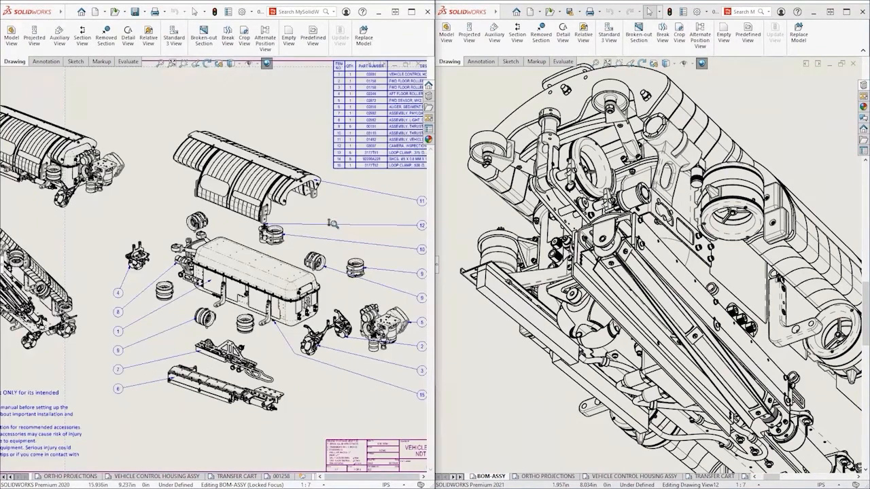
scroll(333, 224, "down", 2)
scroll(309, 275, "down", 3)
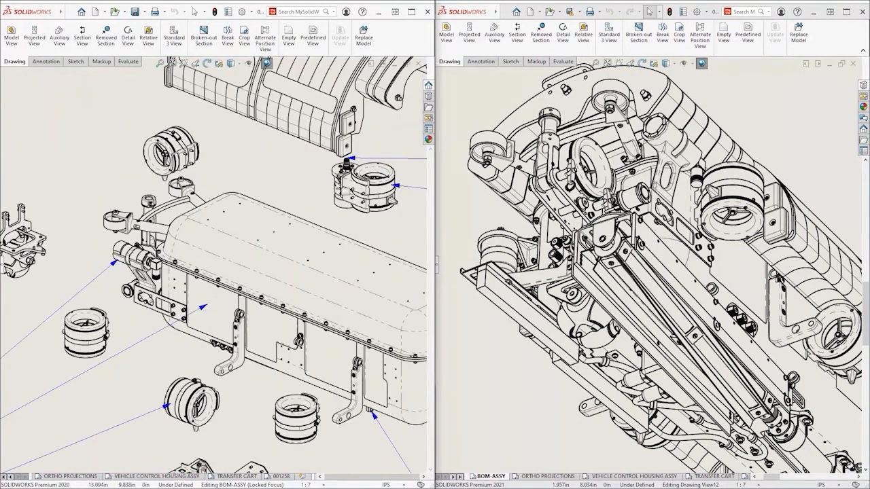
middle_click_drag(292, 375, 290, 193)
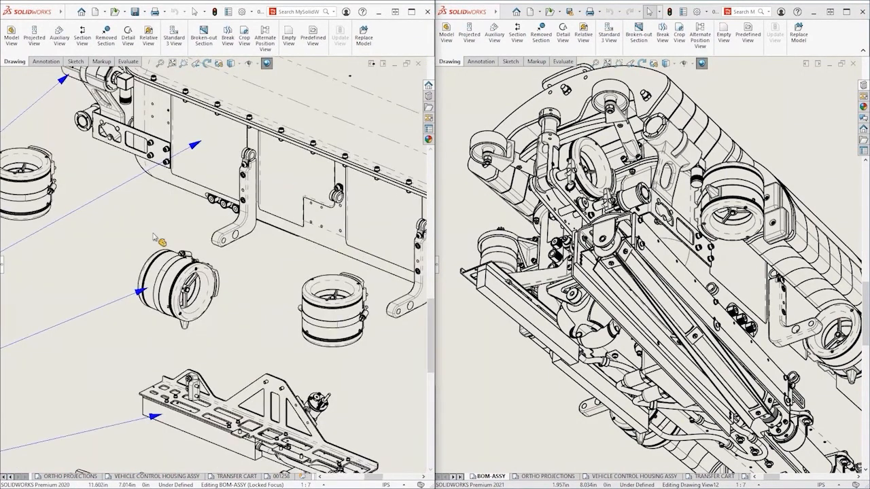
middle_click_drag(72, 227, 358, 236)
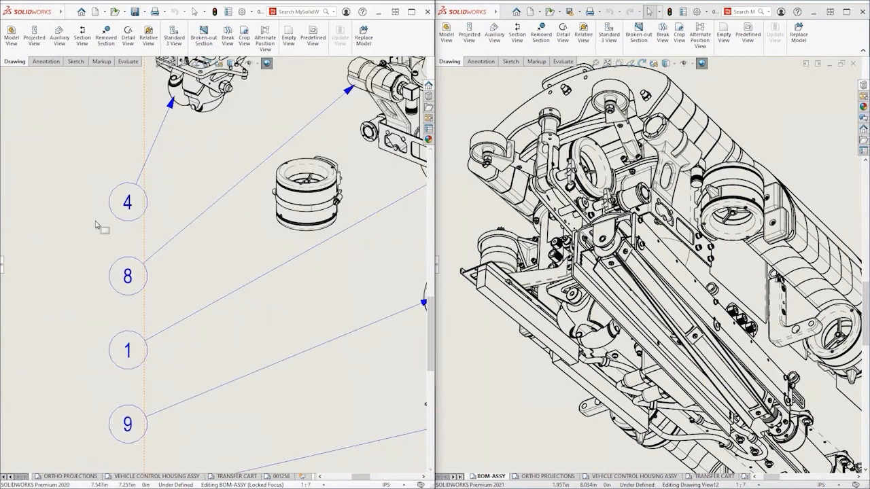
middle_click_drag(95, 225, 366, 236)
mouse_move(163, 230)
middle_mouse_down()
mouse_move(274, 262)
mouse_move(355, 308)
middle_mouse_up()
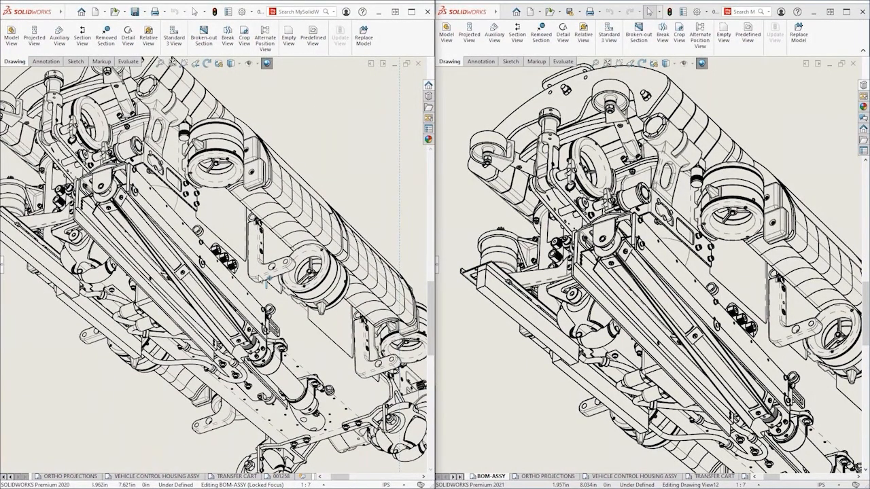
left_click_drag(431, 307, 431, 216)
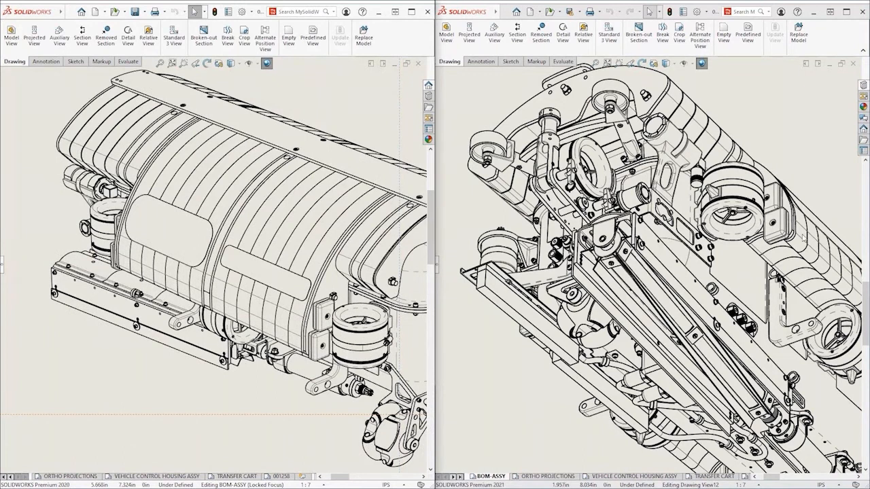
left_click_drag(867, 291, 866, 212)
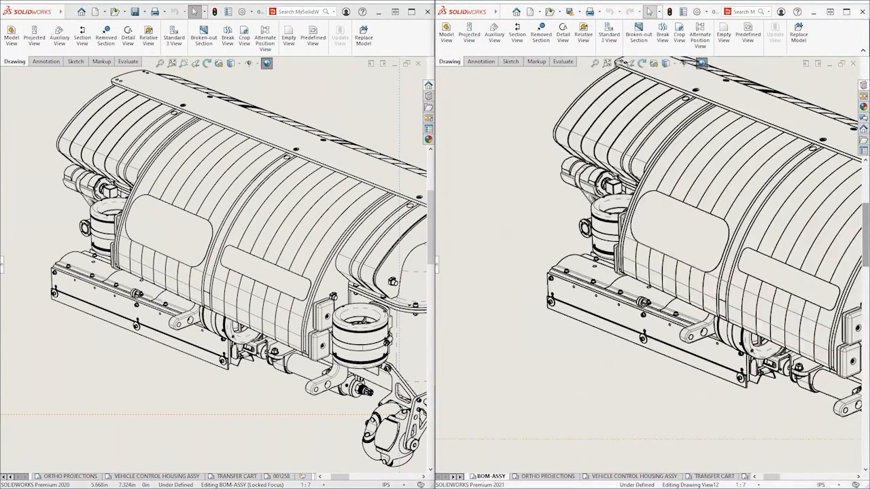
Compare the ORTHO PROJECTIONS sheet in both versions, examining the front view and the dimensioned end view
left_click(554, 476)
left_click(81, 476)
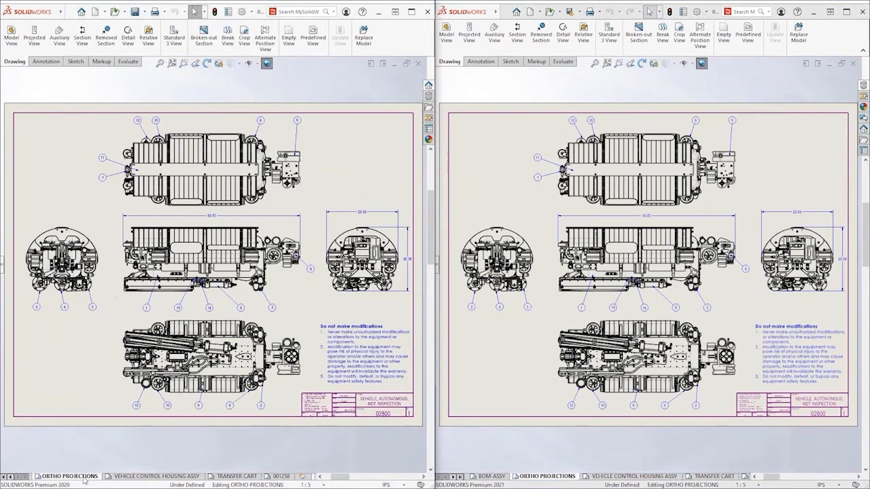
mouse_move(232, 312)
middle_mouse_down()
mouse_move(221, 245)
mouse_move(200, 229)
mouse_move(166, 271)
mouse_move(203, 325)
mouse_move(232, 332)
middle_mouse_up()
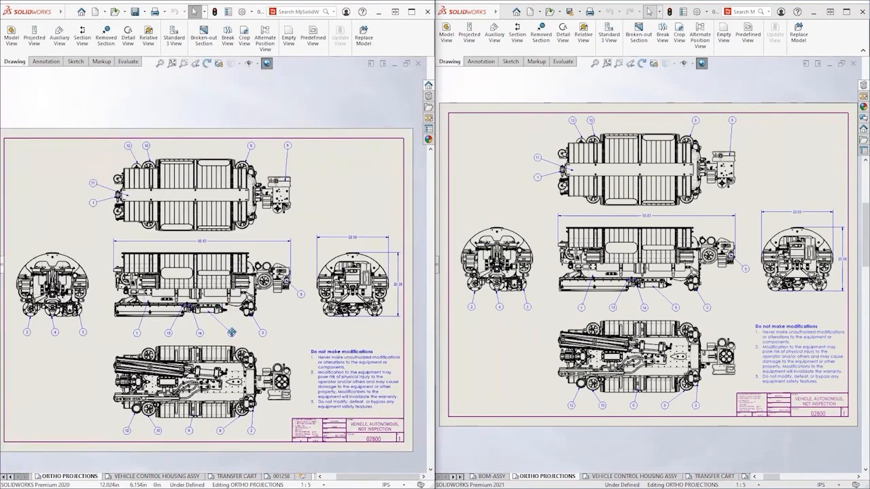
scroll(224, 293, "down", 4)
scroll(260, 291, "down", 1)
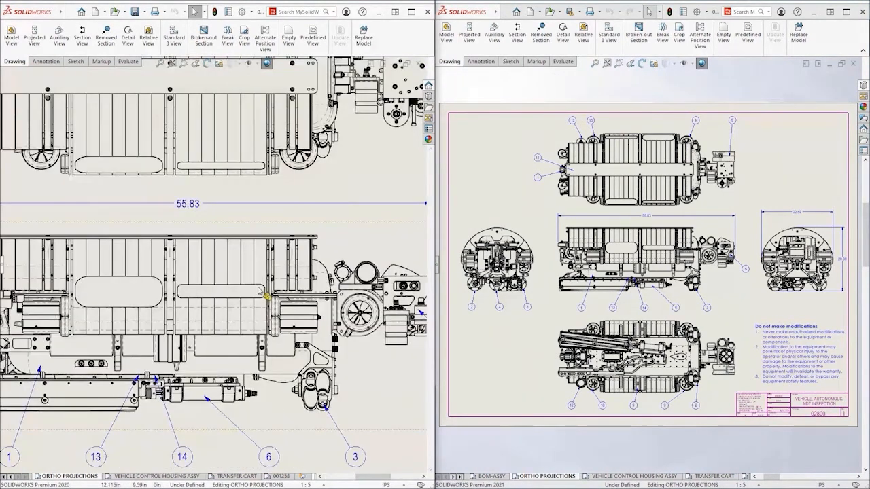
middle_click_drag(421, 334, 105, 320)
mouse_move(656, 287)
middle_mouse_down()
mouse_move(693, 236)
mouse_move(709, 401)
mouse_move(629, 299)
mouse_move(669, 301)
mouse_move(681, 312)
mouse_move(678, 248)
middle_mouse_up()
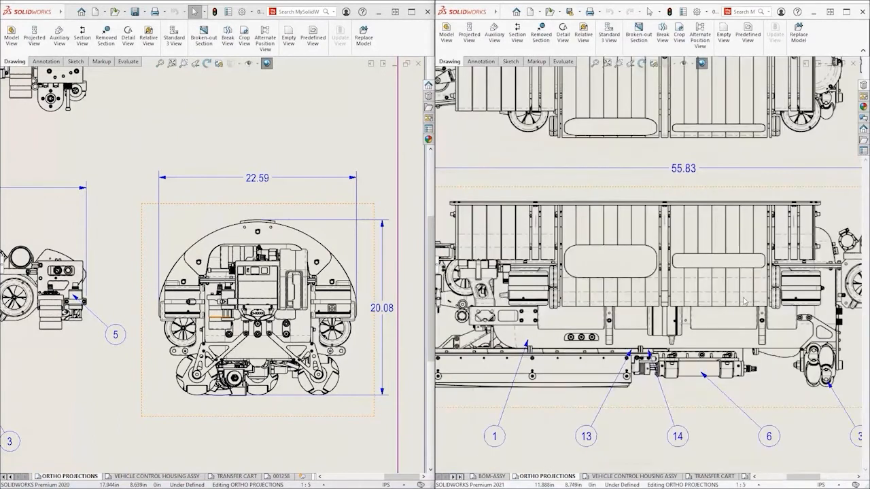
middle_click_drag(846, 302, 522, 290)
middle_click_drag(621, 291, 481, 292)
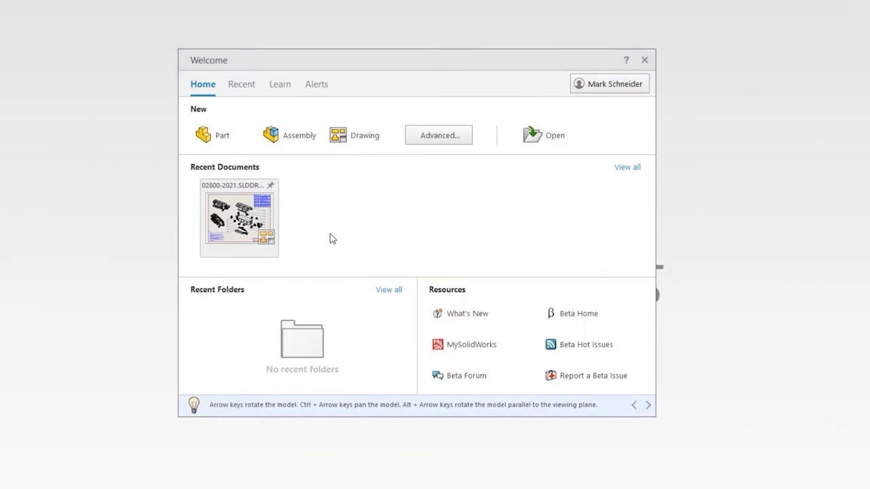
Open the recent drawing 02800-2021.SLDDRW in Detailing mode
mouse_move(271, 256)
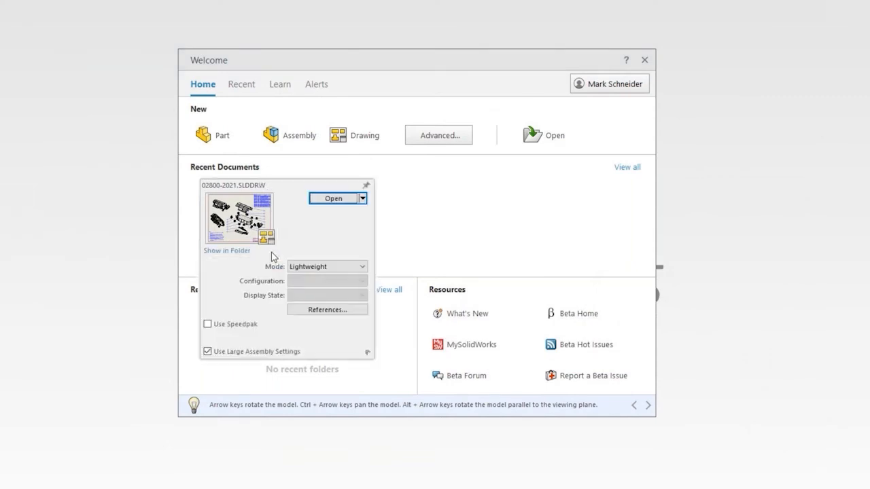
left_click(319, 268)
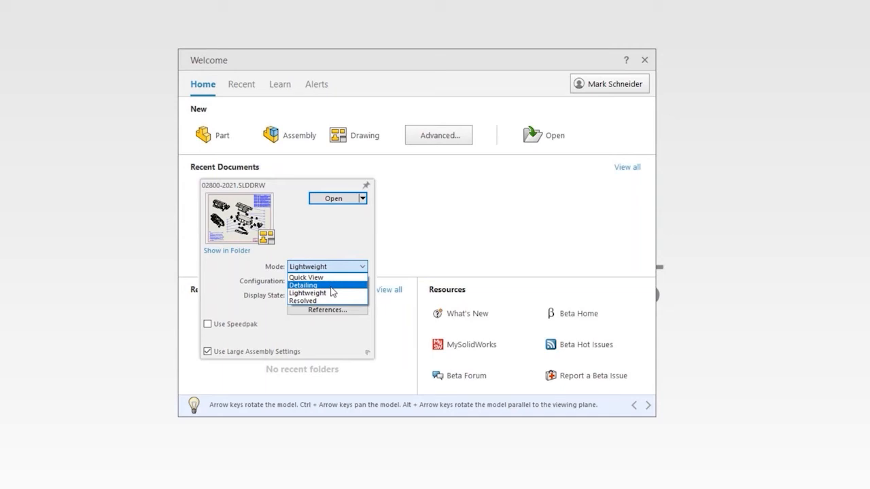
left_click(319, 284)
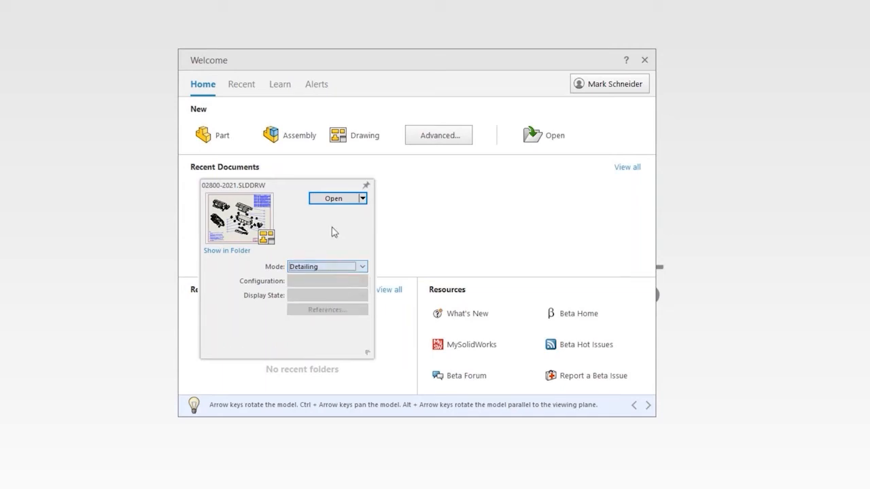
left_click(333, 200)
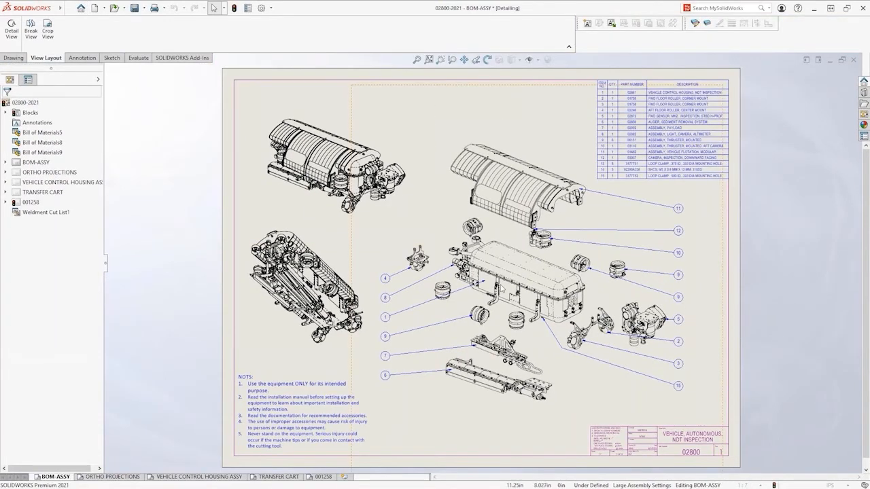
Shift the column of balloons 4, 8, 1, 9, 7 and 6 slightly left by moving its magnetic line
middle_click_drag(487, 287, 459, 280)
scroll(459, 280, "down", 4)
middle_click_drag(203, 281, 307, 202)
left_click(307, 202)
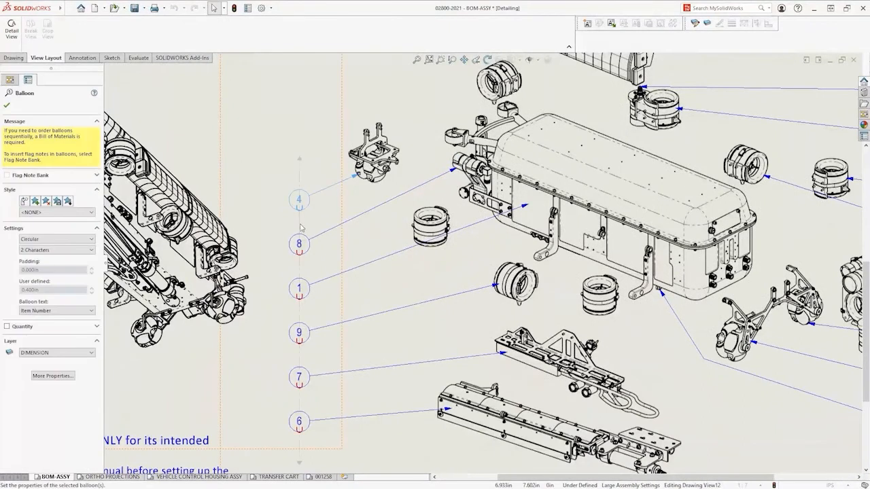
left_click_drag(300, 225, 297, 227)
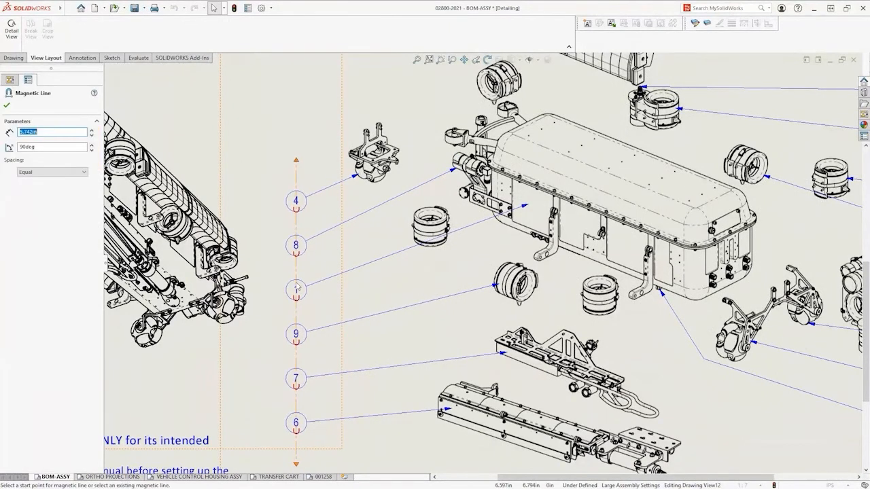
middle_click_drag(260, 362, 295, 316)
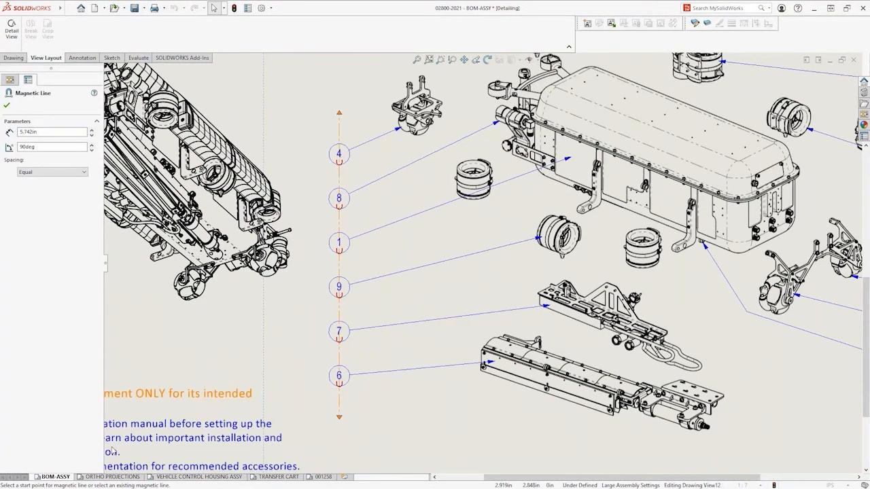
Look through the ORTHO PROJECTIONS, VEHICLE CONTROL HOUSING ASSY and TRANSFER CART sheets, ending on sheet 001258
left_click(111, 476)
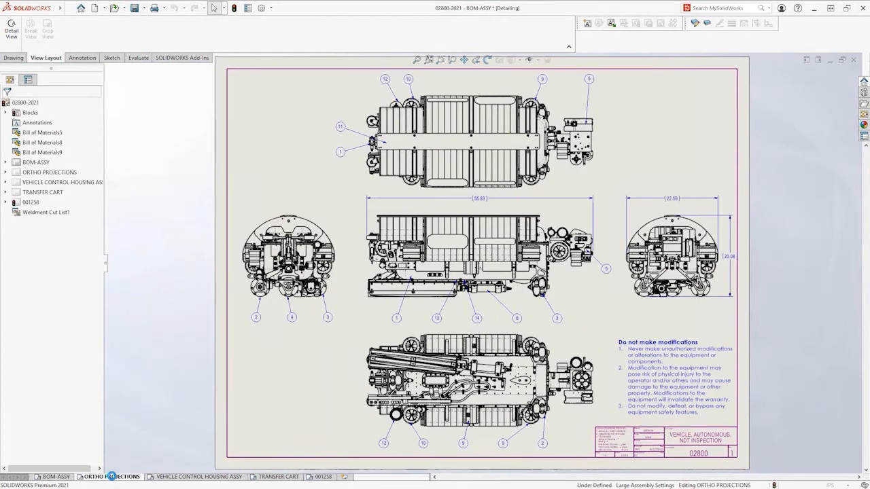
left_click(185, 477)
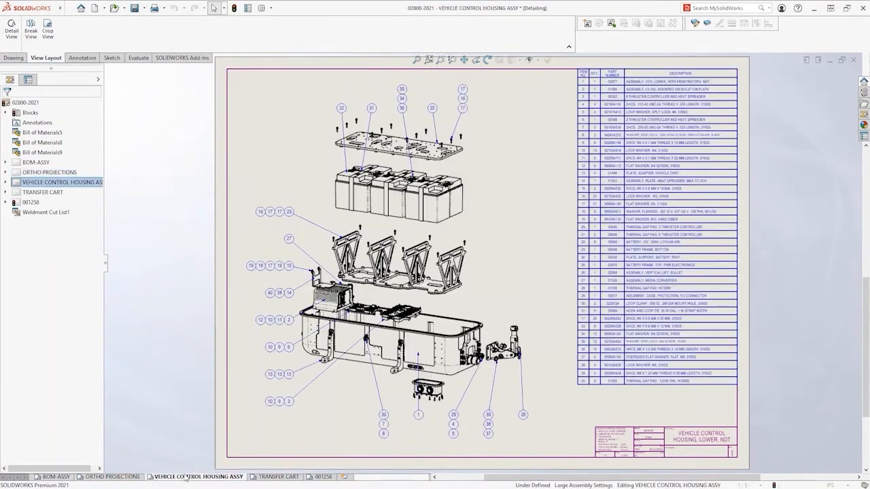
left_click(275, 477)
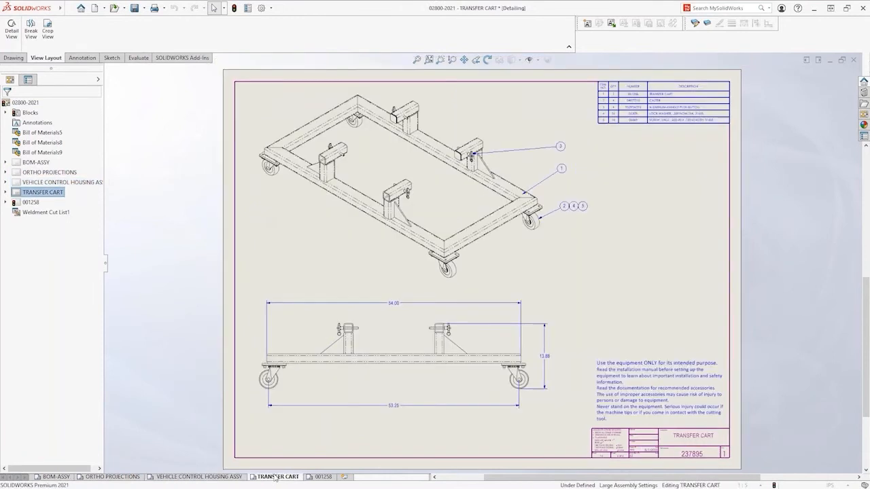
left_click(322, 477)
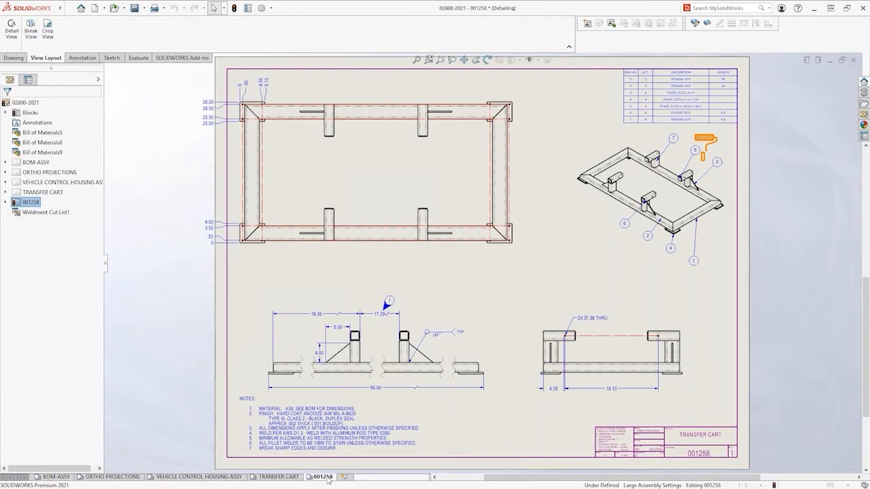
Edit the general notes on sheet 001258, replacing "BOM" with "CUTLIST" in the material note
left_click_drag(239, 209, 629, 478)
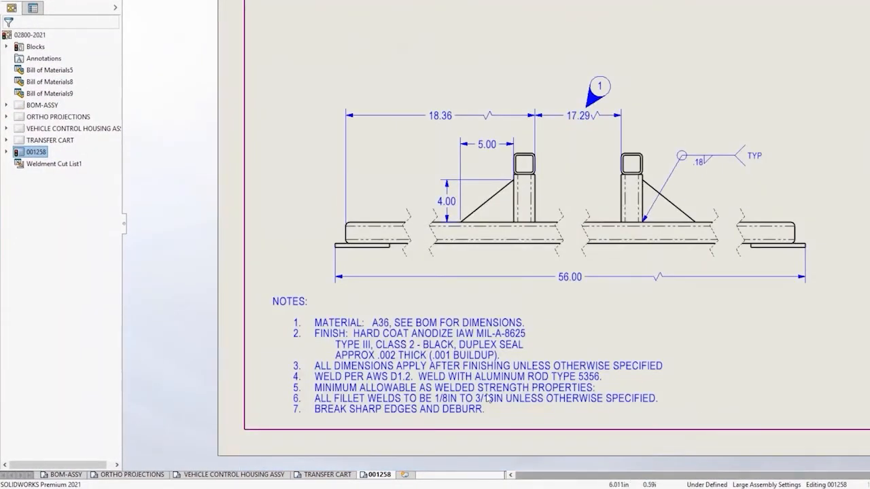
left_click(442, 388)
double_click(429, 334)
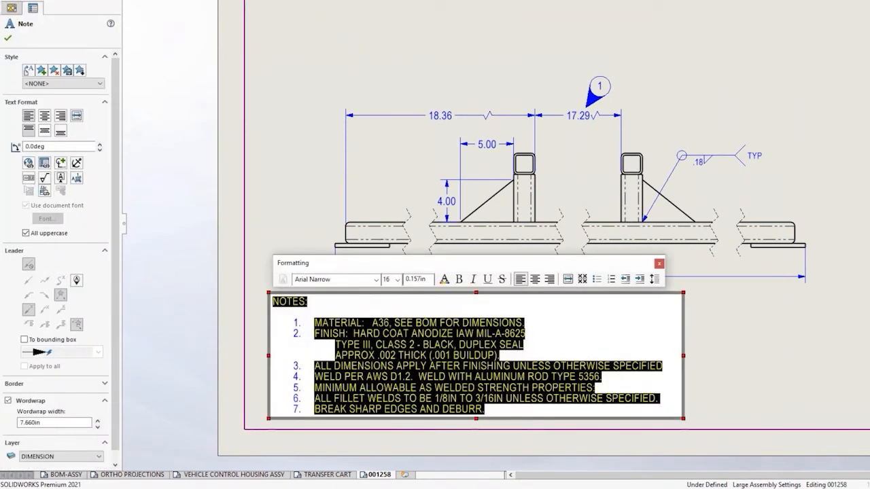
double_click(426, 324)
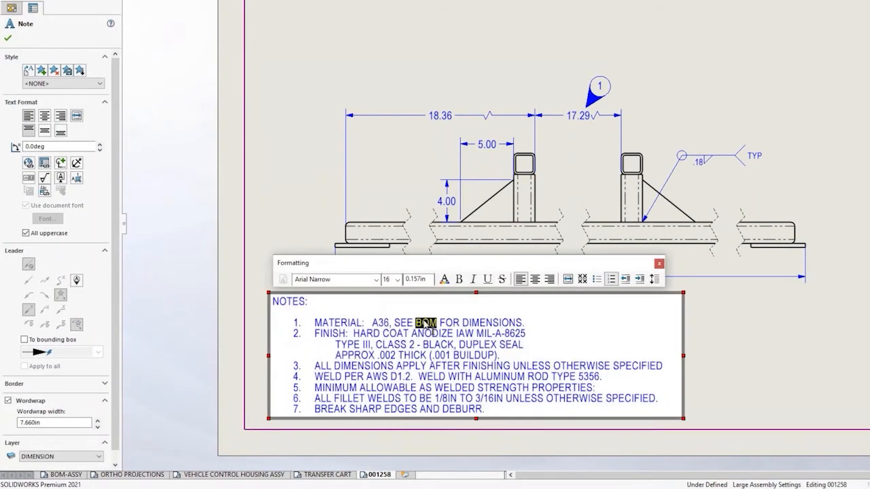
type("CUTLIST")
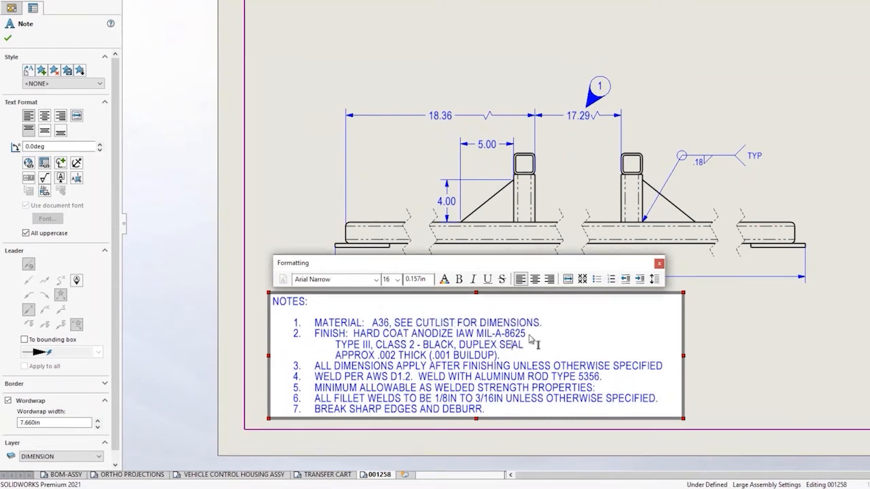
Delete the Type III, Class 2 and thickness lines from the finish note and finish editing the notes
left_click_drag(530, 334, 535, 356)
key("Delete")
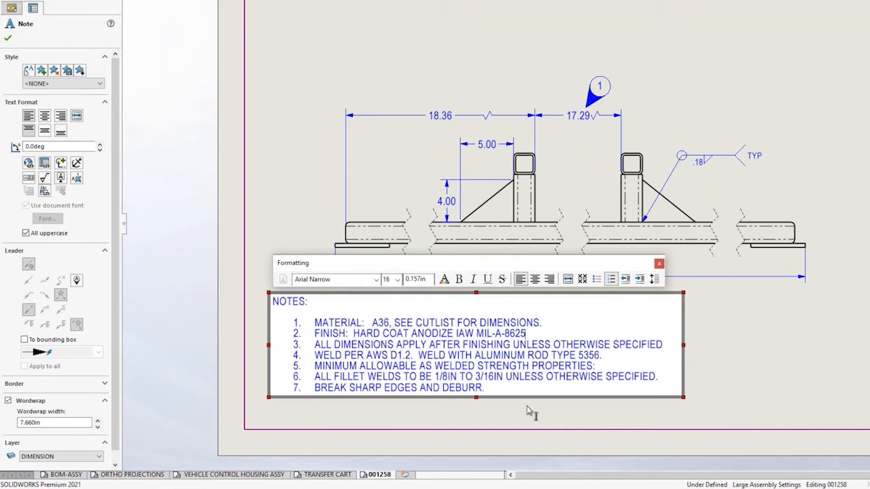
left_click(530, 415)
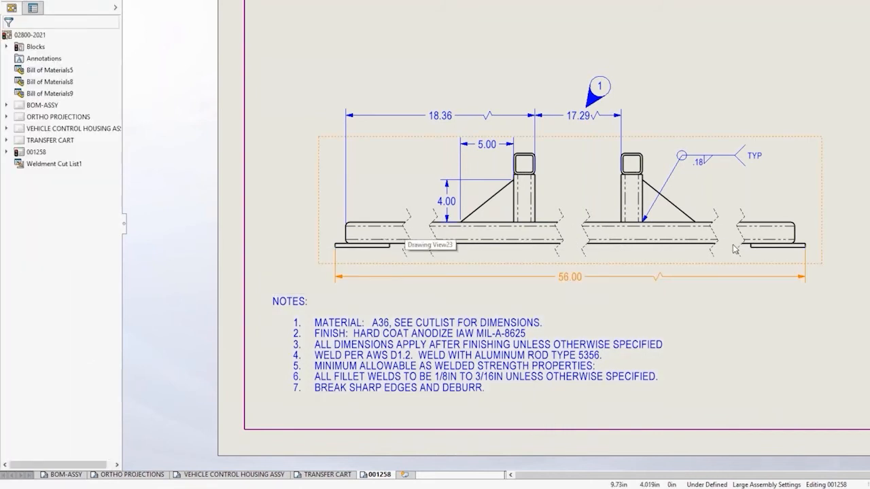
Break the rectangular frame's plan view at three places between the legs and corners, using vertical cuts with a 0.5 in gap
middle_click_drag(666, 112, 664, 123)
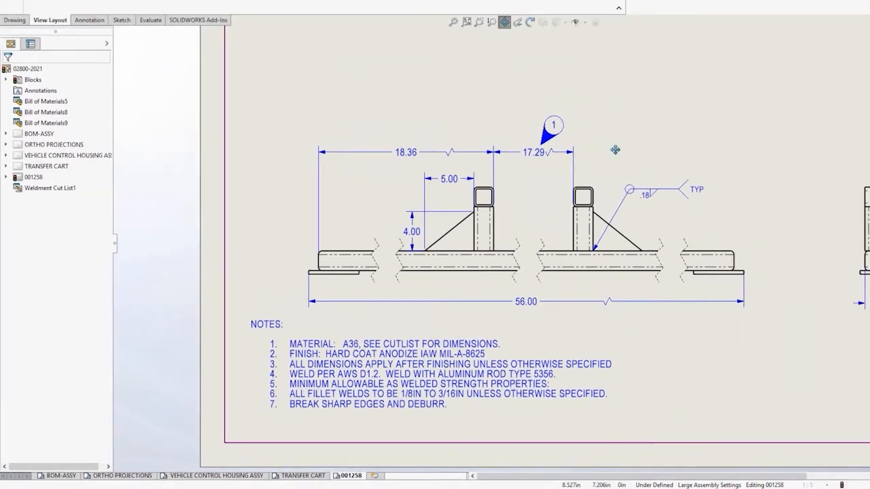
middle_click_drag(615, 150, 563, 469)
middle_click_drag(551, 270, 551, 303)
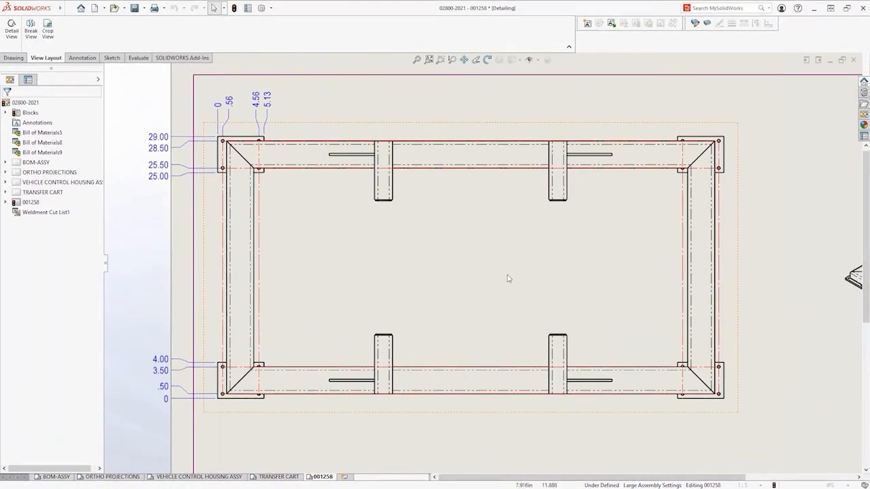
left_click(508, 278)
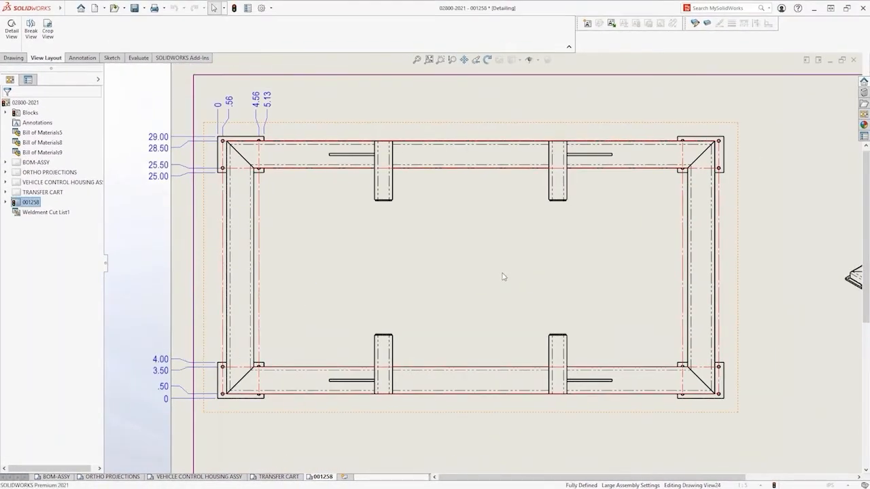
left_click(573, 282)
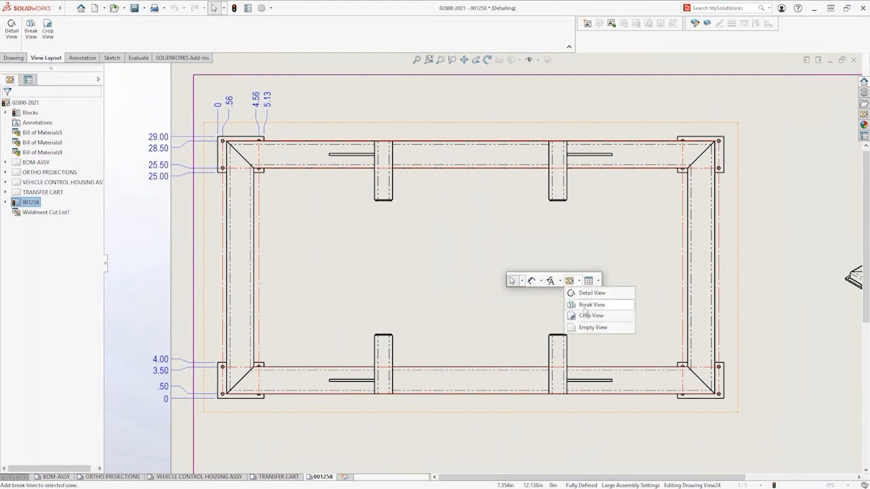
left_click(586, 305)
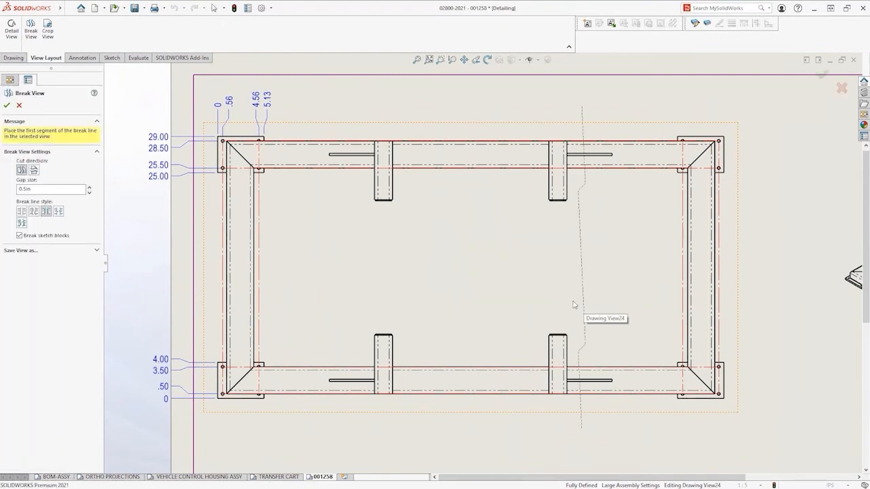
left_click(270, 270)
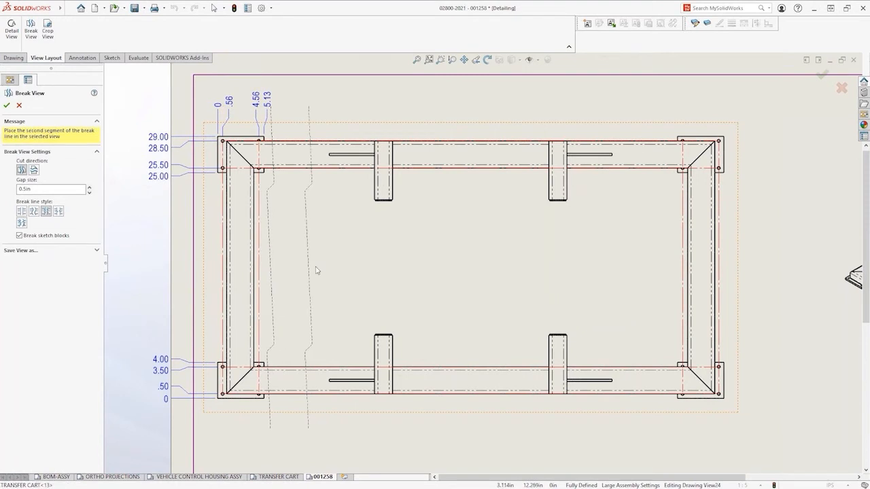
left_click(319, 271)
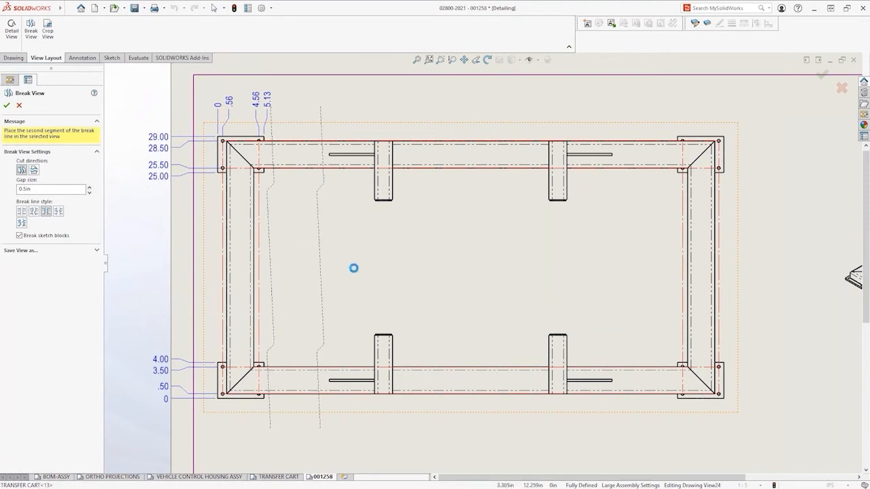
left_click(401, 270)
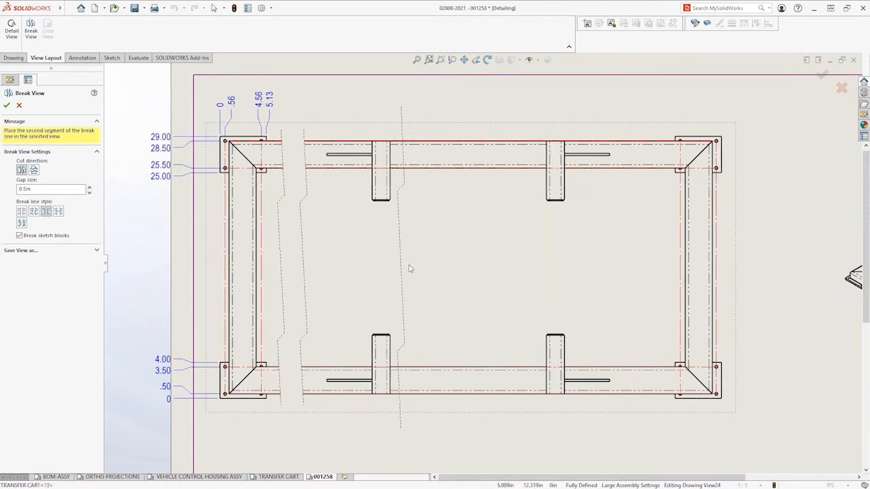
left_click(524, 270)
left_click(564, 269)
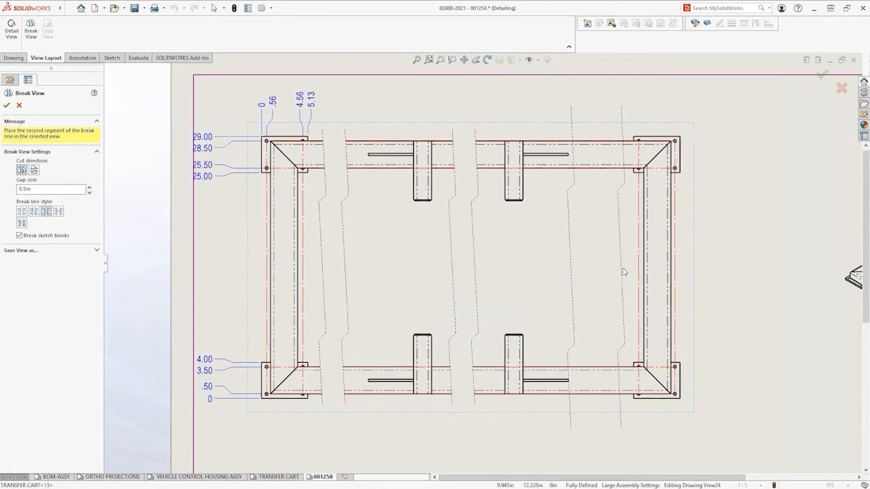
left_click(625, 268)
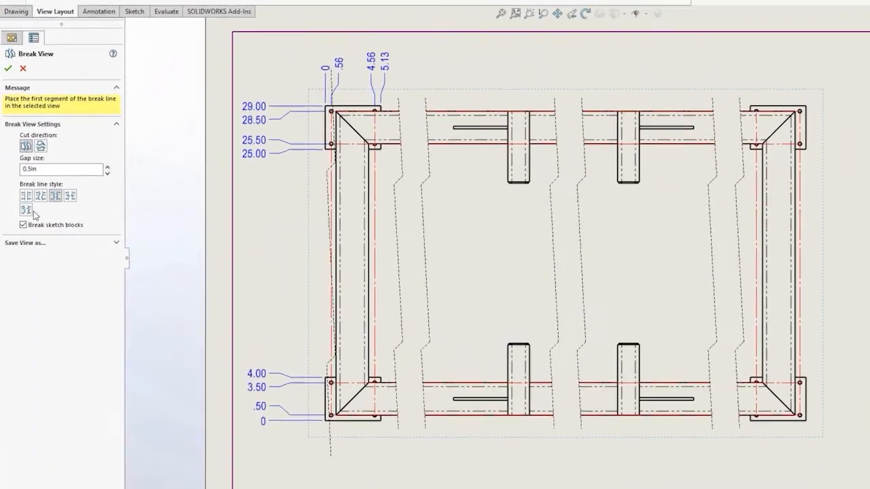
Change the plan view's break line style to straight lines with a small zigzag and accept the breaks
left_click(31, 195)
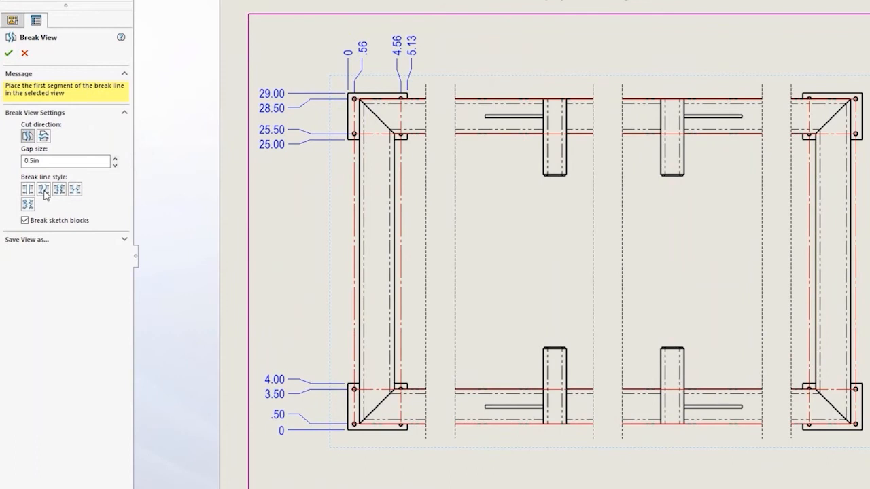
left_click(76, 191)
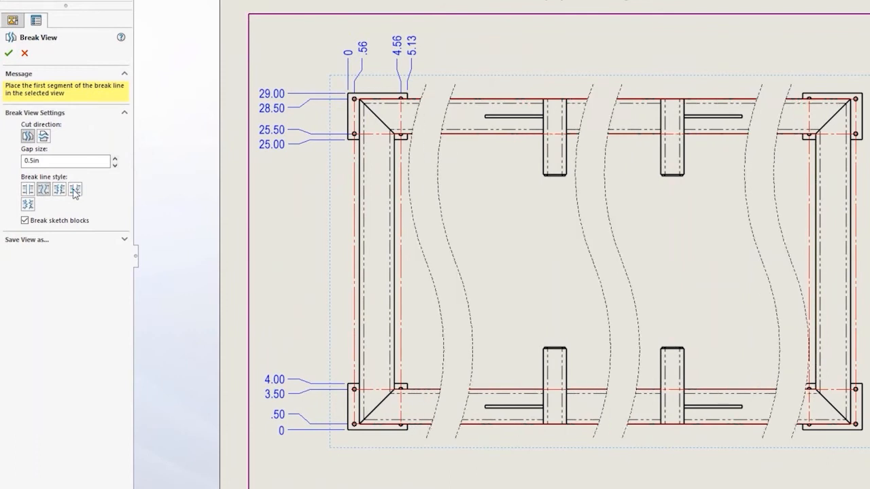
left_click(9, 53)
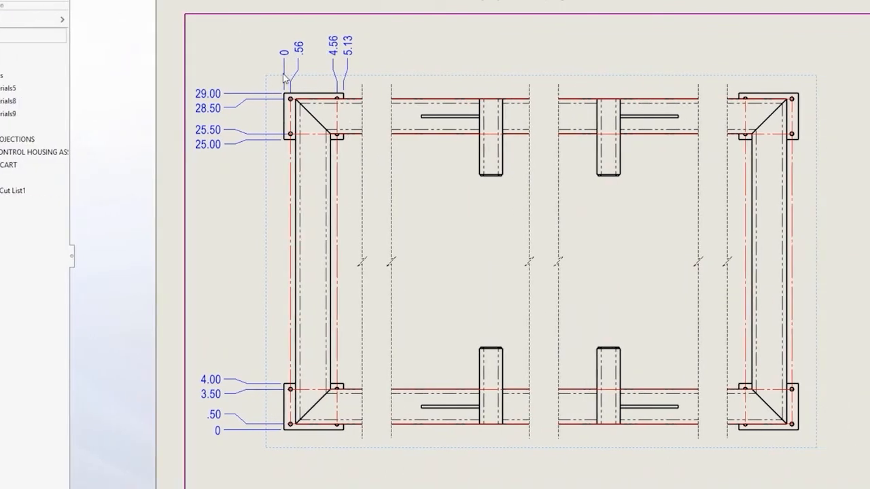
Add the upper-right corner plate's two vertical edges and two upper holes to the plan view's horizontal ordinate dimensions
right_click(238, 58)
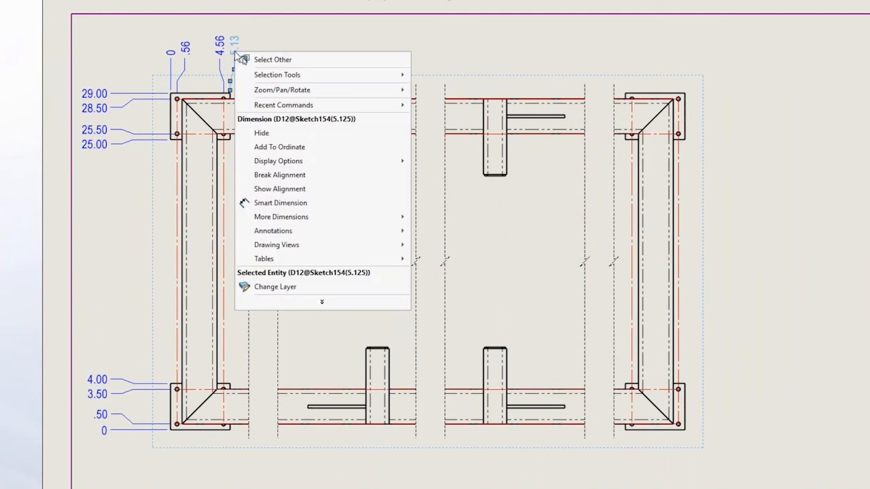
left_click(295, 148)
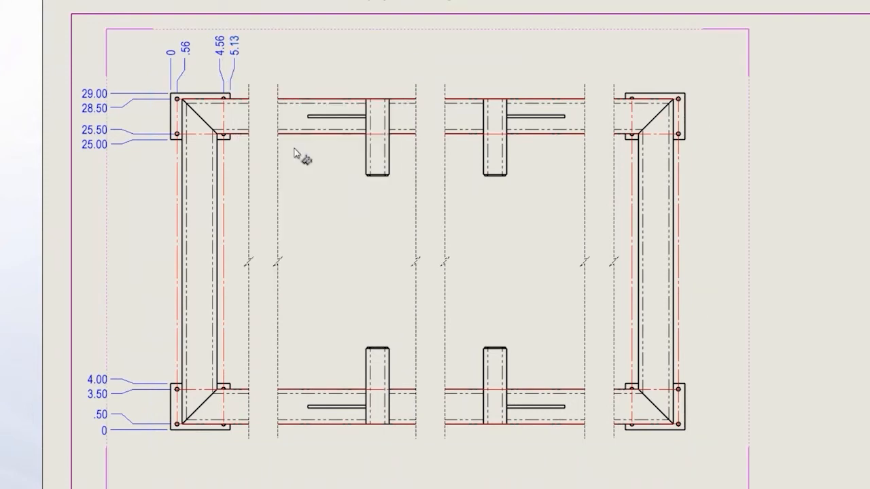
left_click(625, 92)
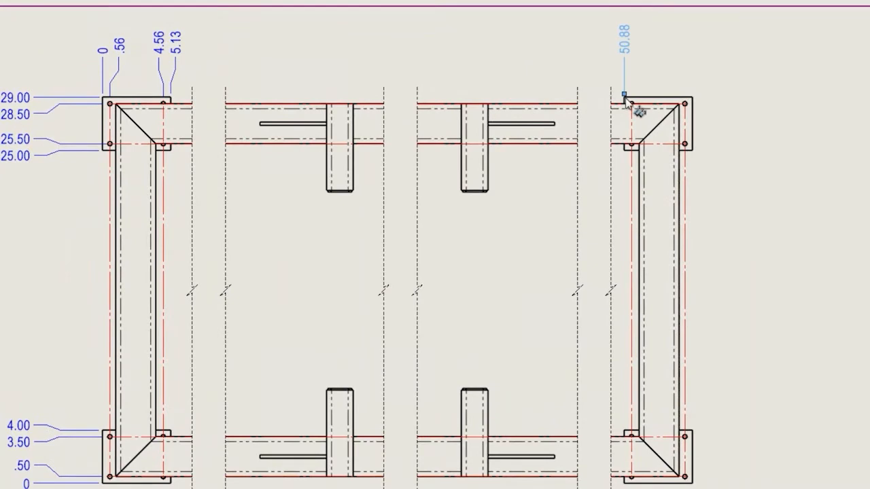
left_click(632, 107)
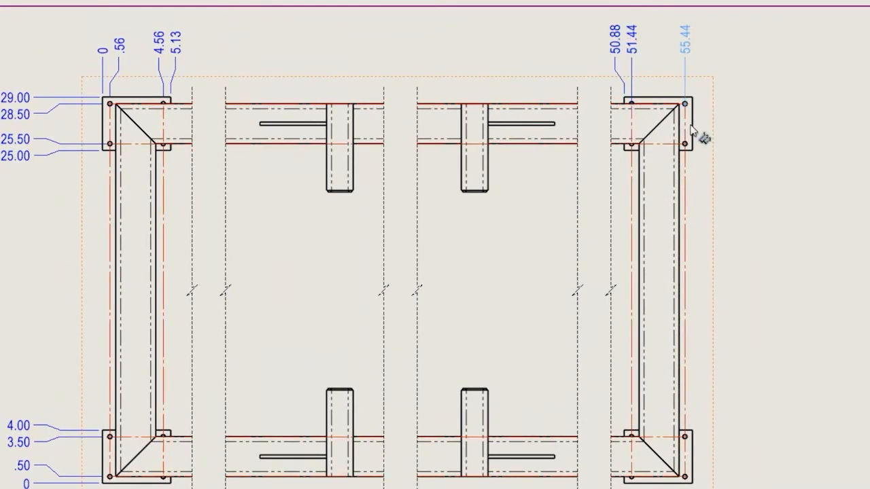
left_click(692, 123)
key("Escape")
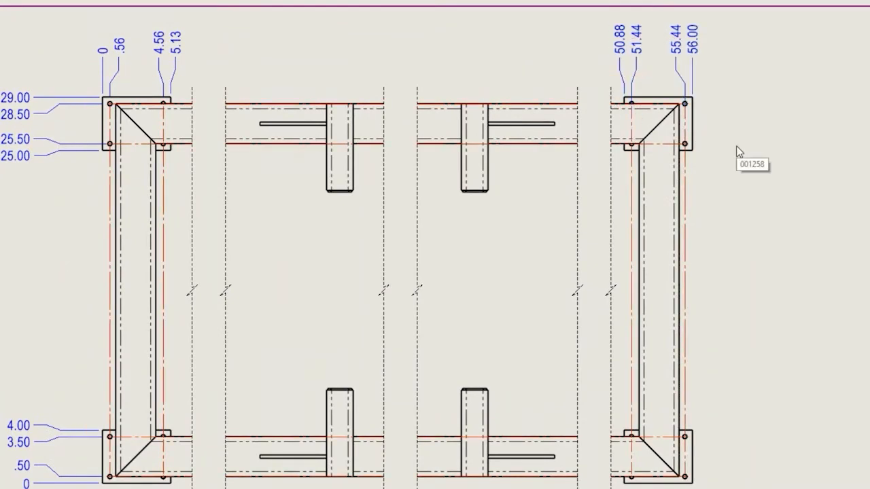
Create a circular detail view of the frame's lower-right corner and place it between the plan and isometric views
middle_click_drag(792, 381, 525, 197)
key("s")
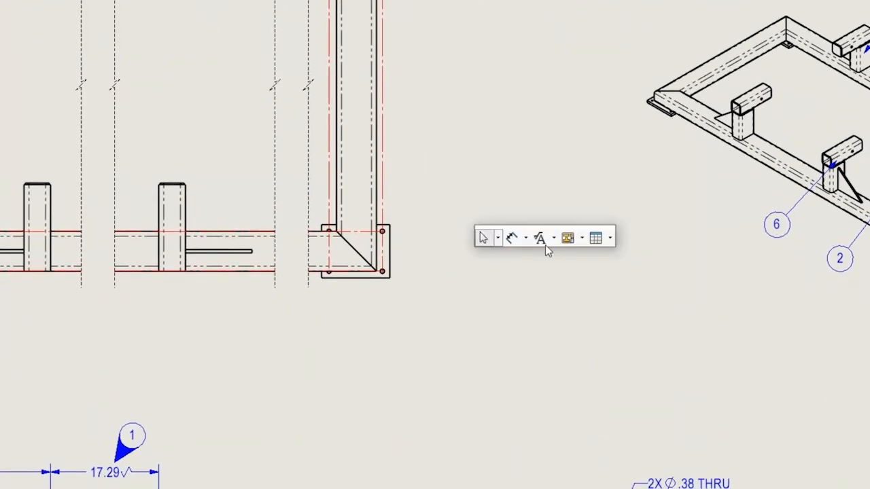
left_click(570, 238)
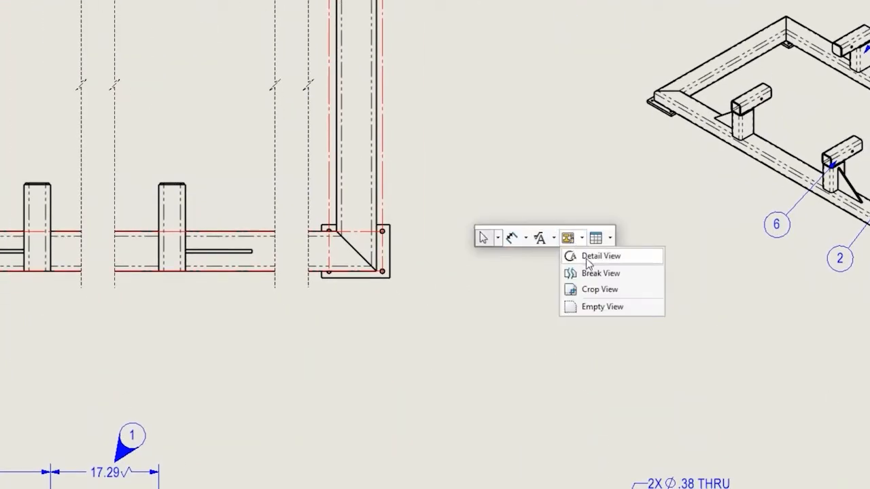
left_click(585, 258)
left_click(354, 252)
left_click(403, 239)
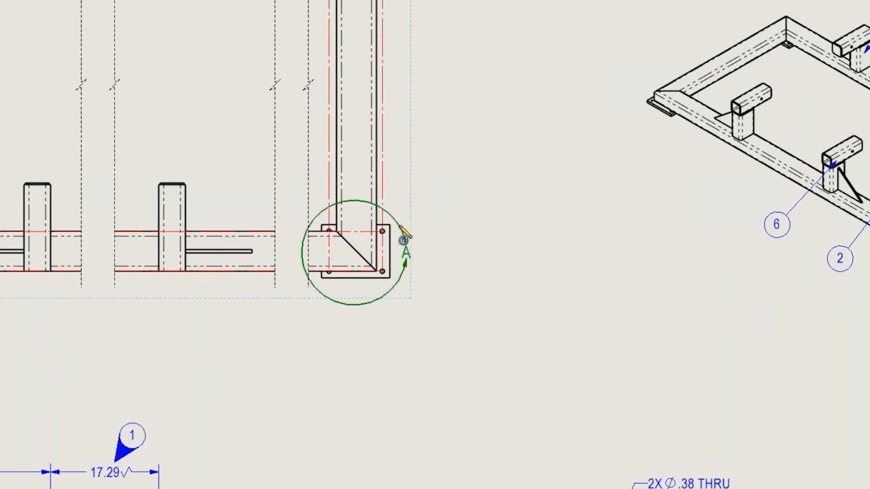
left_click(537, 271)
key("Escape")
Add a hole callout to the lower-right plate hole in Detail A, placing its text below and to the right
key("s")
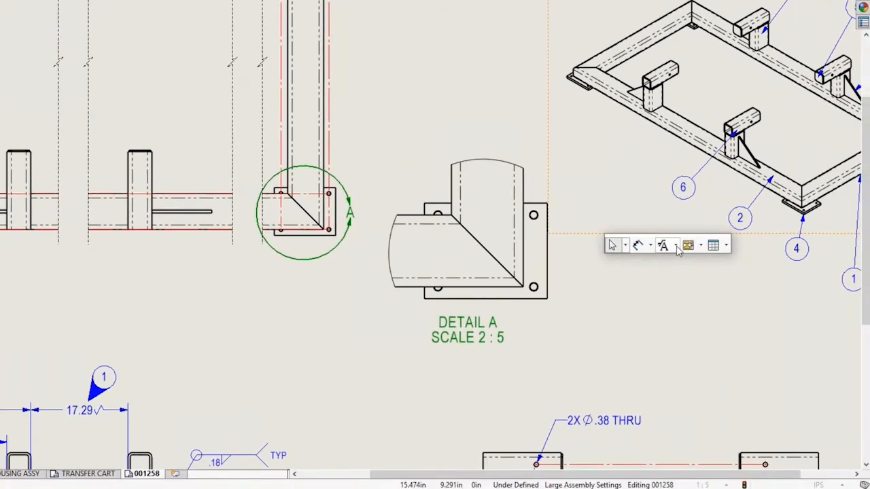
left_click(694, 254)
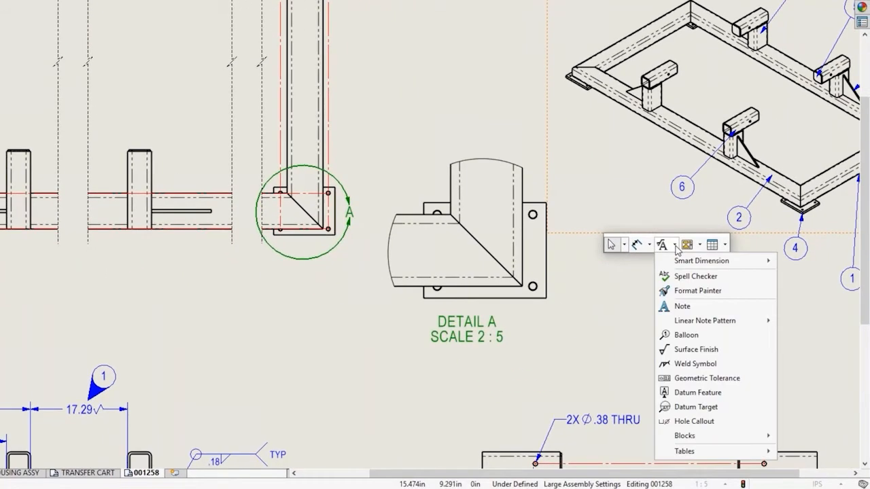
left_click(694, 421)
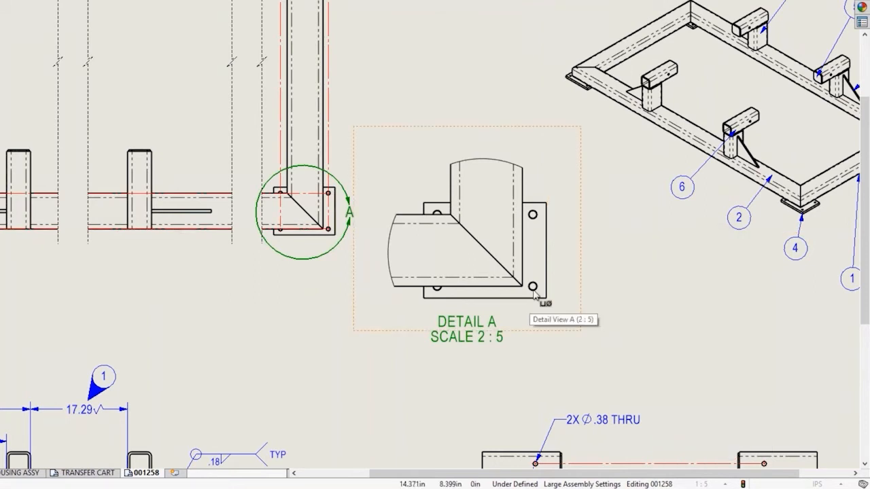
left_click(533, 292)
left_click(645, 332)
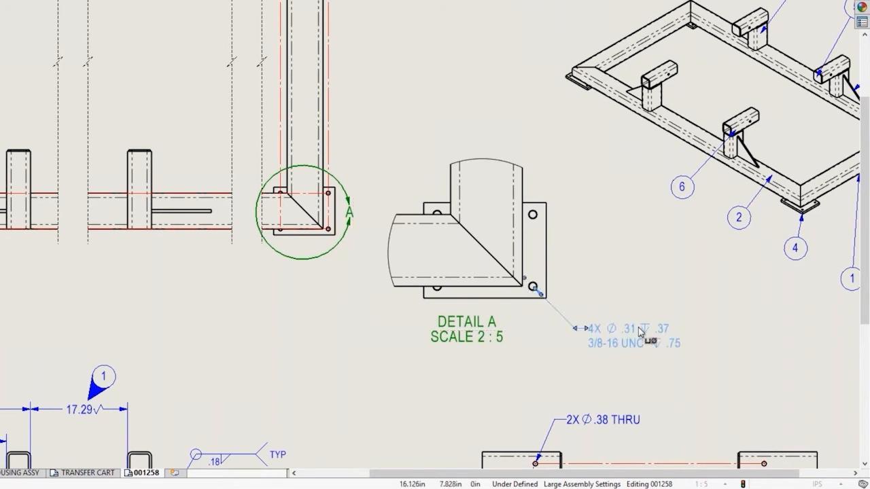
Dimension the frame's foreshortened height and width from the outer tube edges in Detail A, and move the view label below the width dimension
right_click_drag(613, 280, 614, 216)
left_click(523, 199)
left_click(524, 199)
left_click(475, 285)
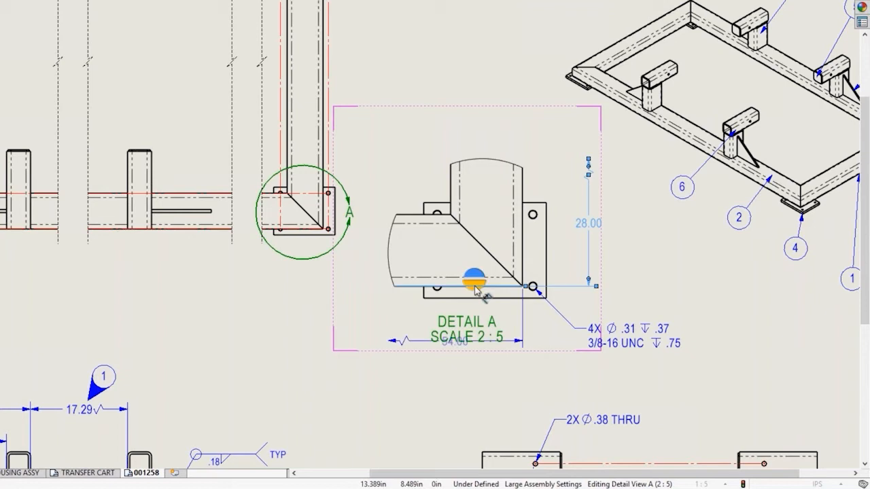
left_click(475, 287)
key("Escape")
left_click_drag(473, 324, 442, 366)
left_click(520, 381)
Give the hole-to-hole dimension in the frame's end view a symmetric tolerance of 0.01 in and three-decimal (.123) precision
middle_click_drag(690, 409, 538, 101)
left_click(509, 287)
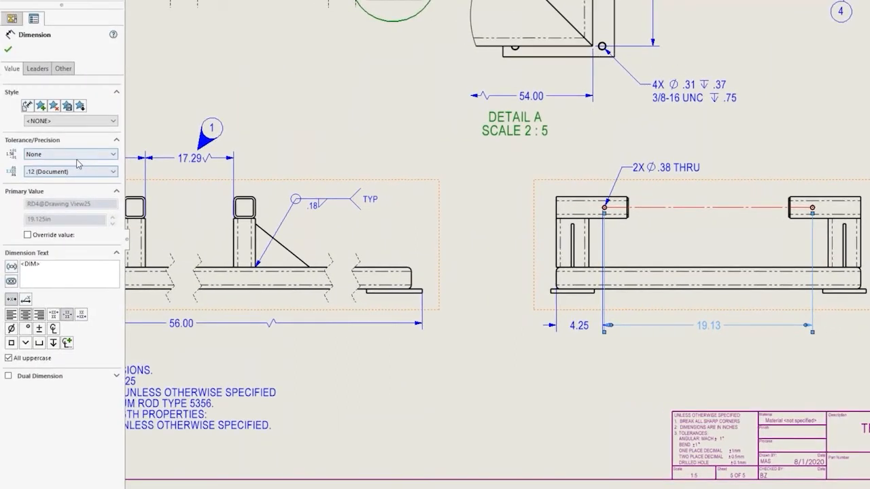
left_click(76, 155)
left_click(72, 193)
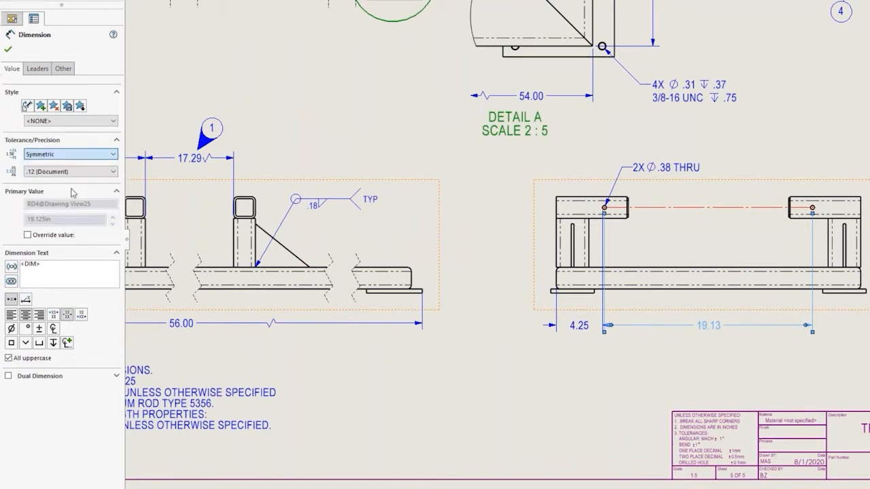
left_click(69, 173)
type("0.01in")
left_click(70, 201)
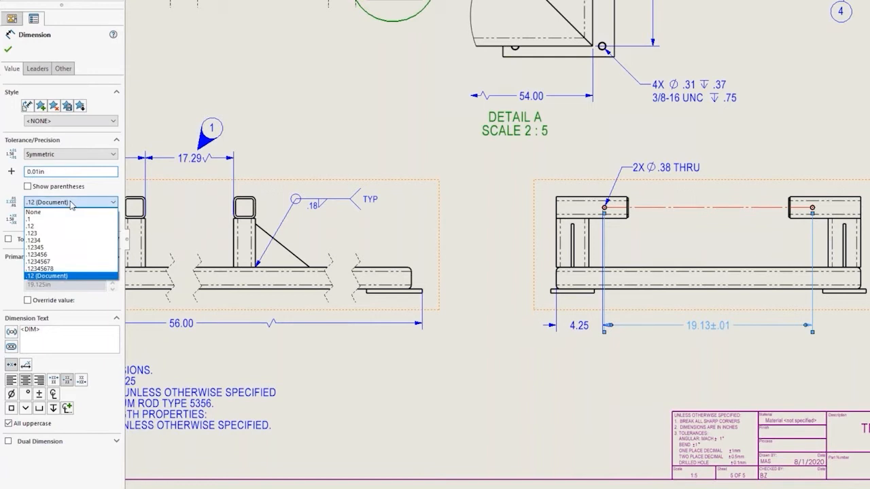
left_click(68, 233)
key("Escape")
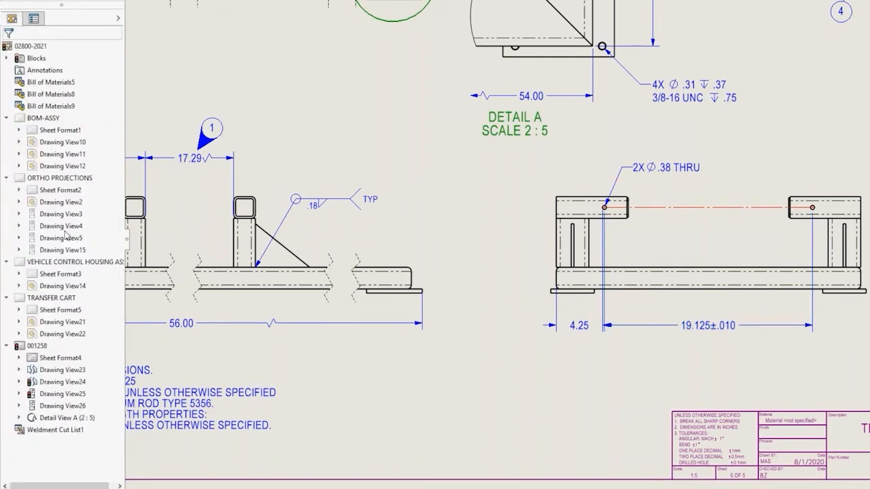
Set the first arc condition of the end view's 4.25 edge-to-hole dimension to Center and accept it
left_click(577, 327)
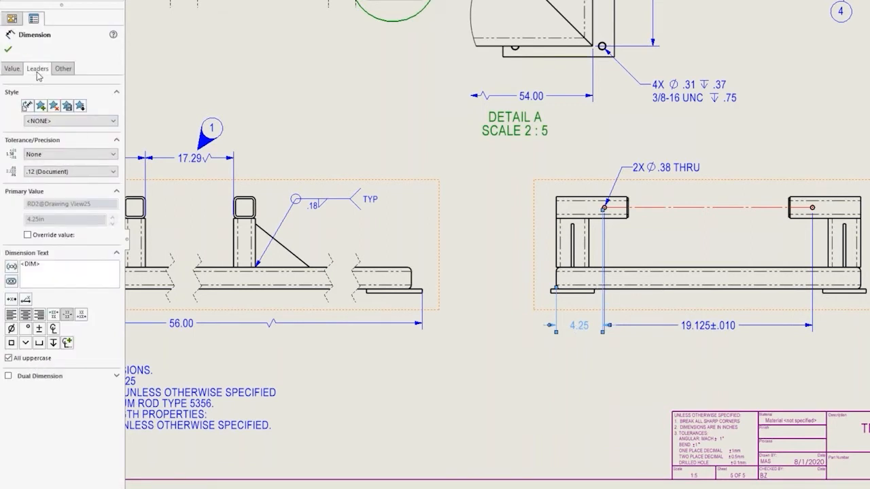
left_click(37, 74)
left_click(63, 69)
left_click(39, 74)
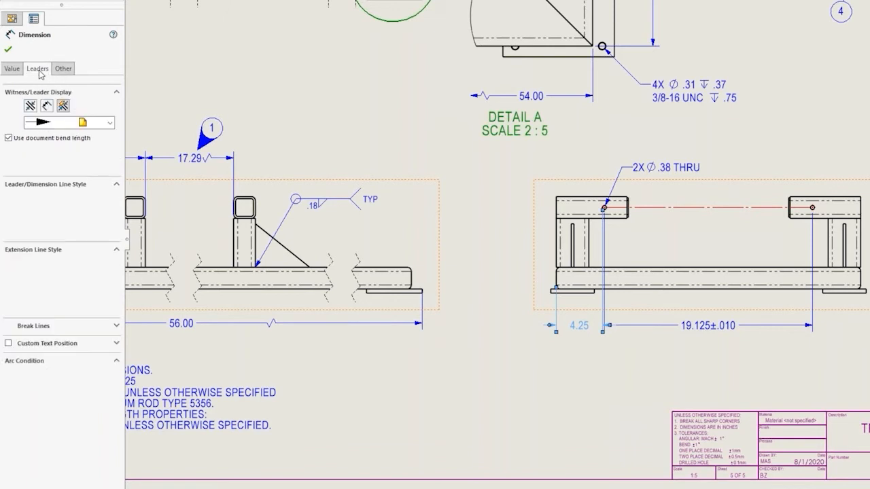
left_click(26, 384)
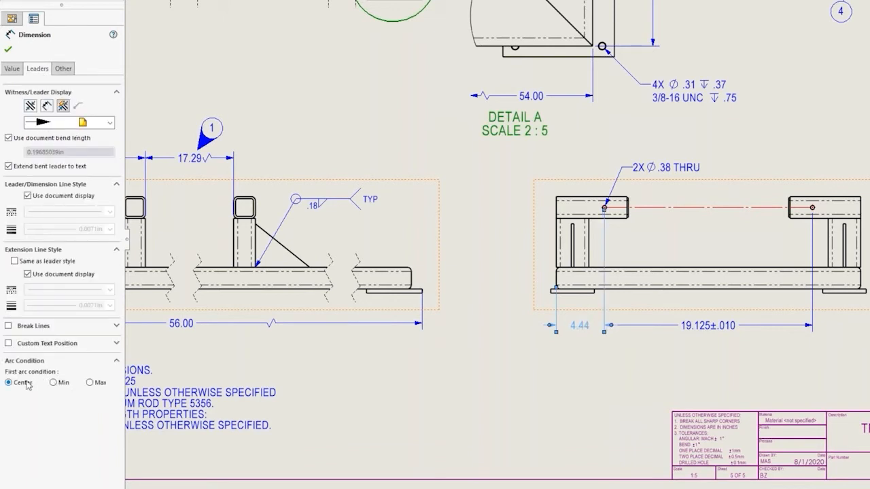
left_click(8, 49)
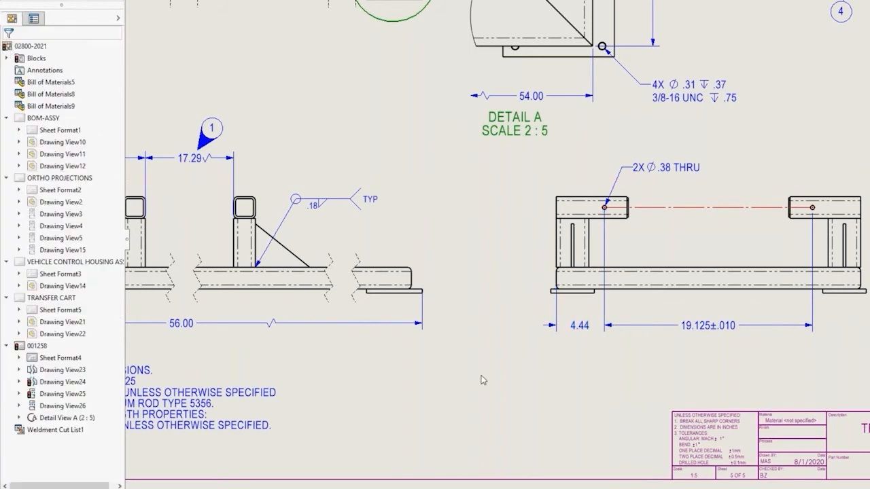